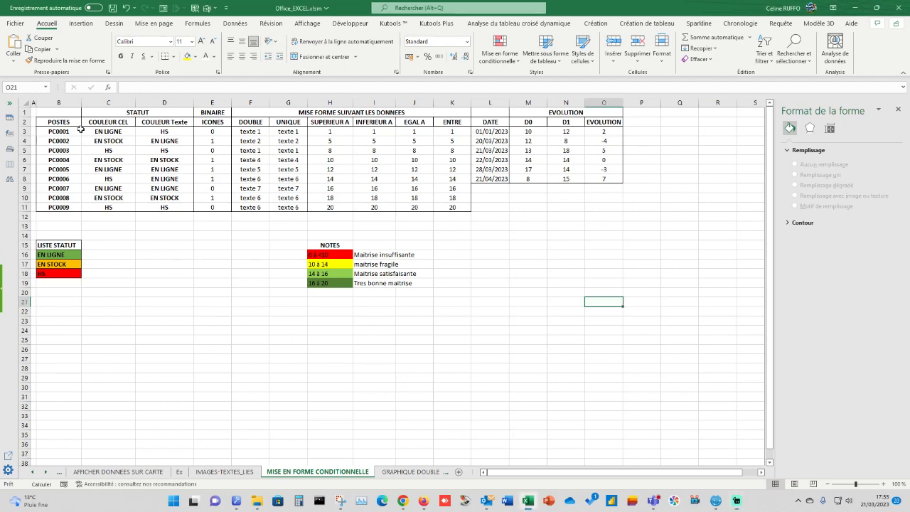
Switch the COULEUR CEL status of PC0001 to EN STOCK, then HS, and back to EN LIGNE.
{"action": "left_click_drag", "start_coordinate": [104, 121], "coordinate": [99, 214]}
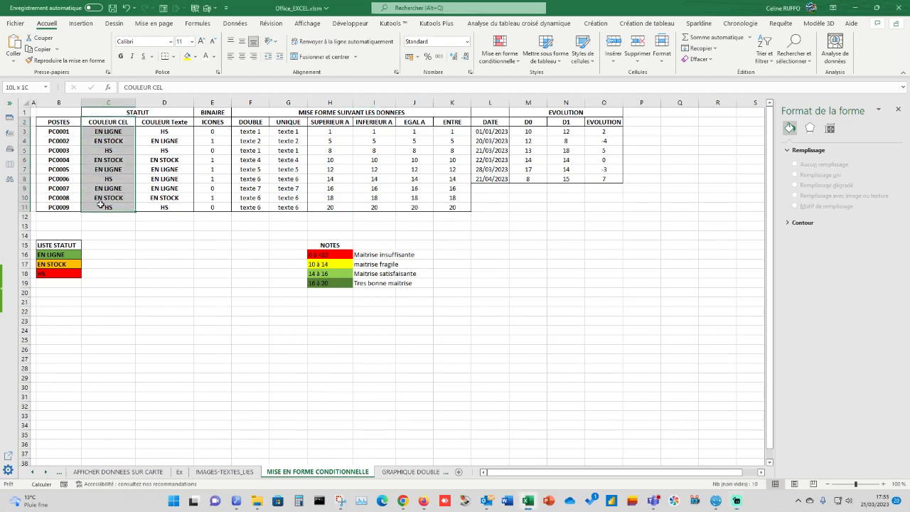
{"action": "left_click_drag", "start_coordinate": [61, 132], "coordinate": [60, 208]}
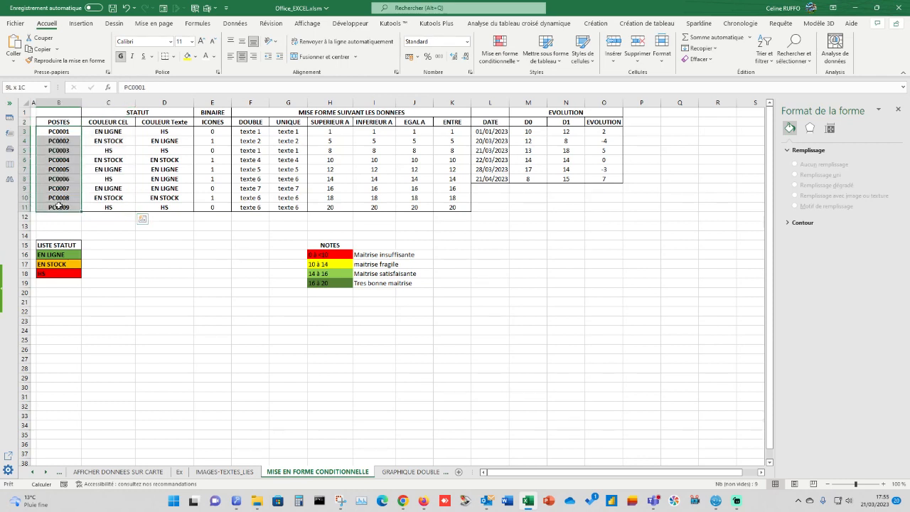
{"action": "left_click", "coordinate": [124, 131]}
{"action": "left_click", "coordinate": [141, 132]}
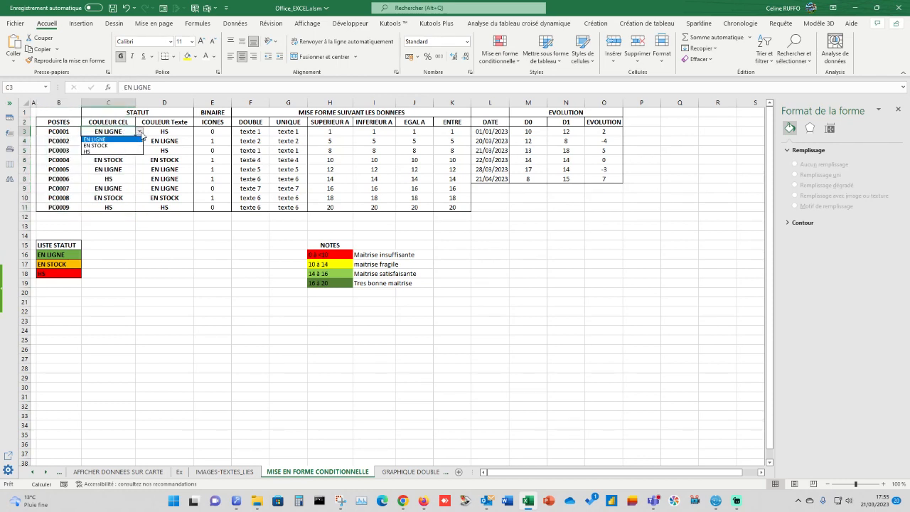
{"action": "left_click", "coordinate": [114, 146]}
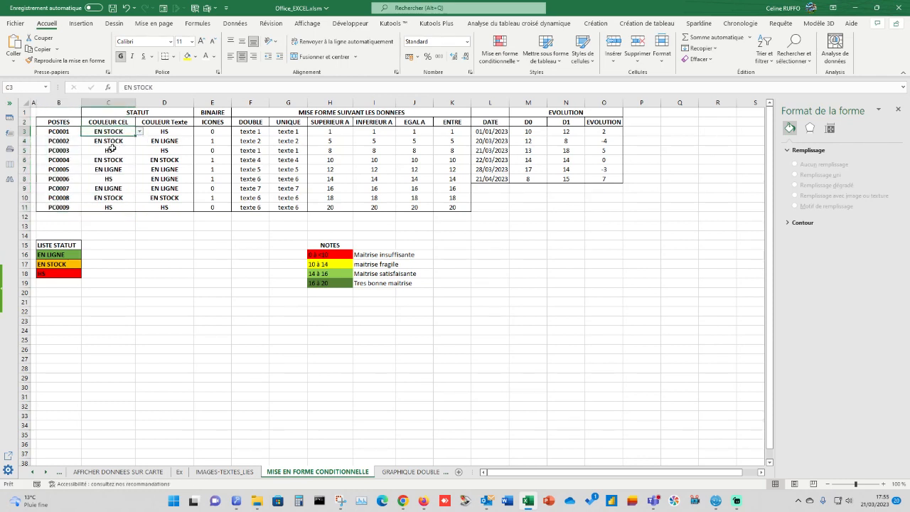
{"action": "left_click", "coordinate": [139, 132]}
{"action": "left_click", "coordinate": [116, 151]}
{"action": "left_click", "coordinate": [119, 141]}
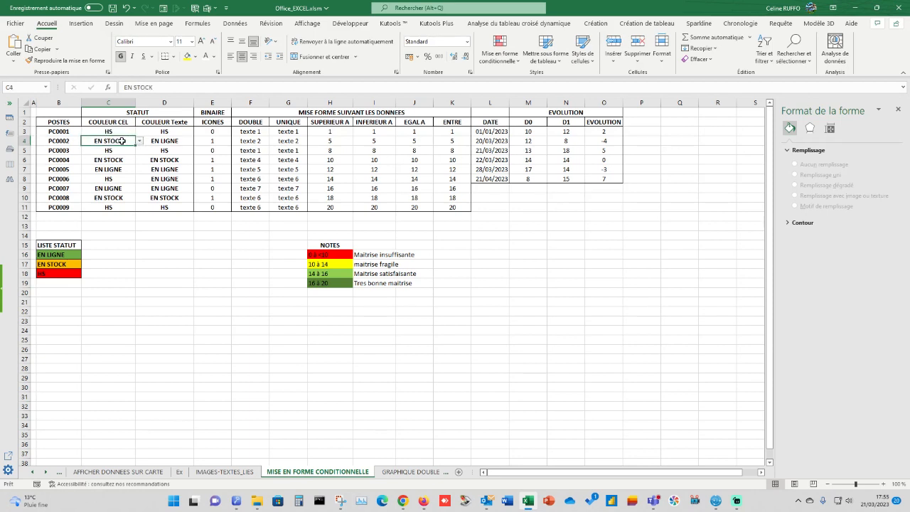
{"action": "left_click", "coordinate": [128, 132]}
{"action": "left_click", "coordinate": [140, 132]}
{"action": "left_click", "coordinate": [114, 142]}
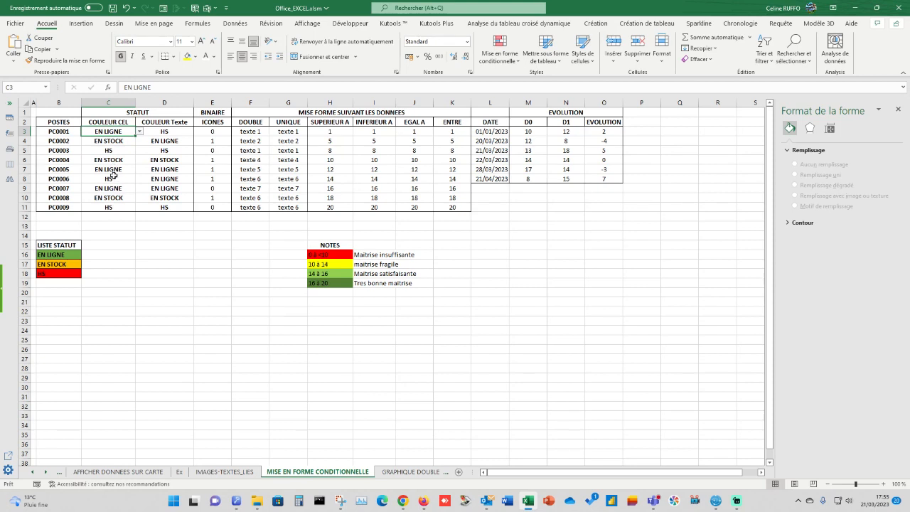
Add a text-contains conditional formatting rule to C3:C11 that gives cells containing EN LIGNE a custom green fill.
{"action": "left_click_drag", "start_coordinate": [103, 133], "coordinate": [99, 212]}
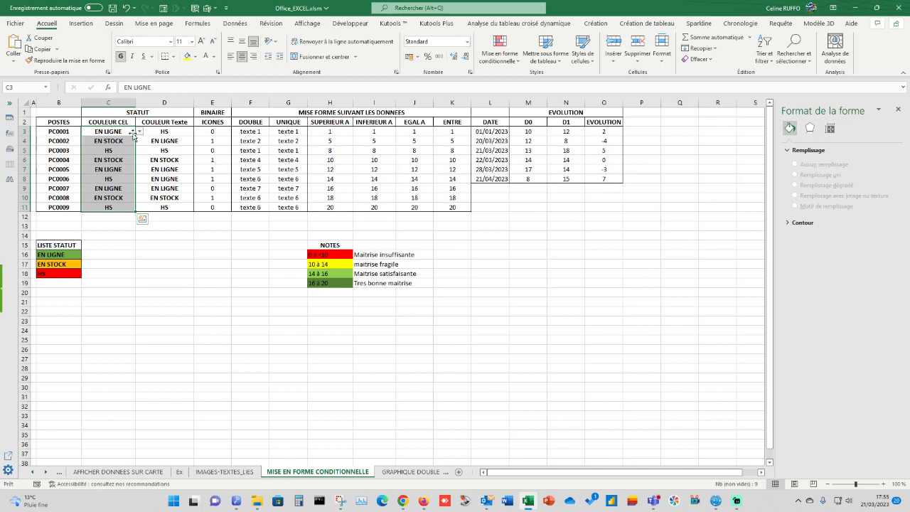
{"action": "left_click", "coordinate": [106, 133]}
{"action": "left_click_drag", "start_coordinate": [105, 132], "coordinate": [107, 207]}
{"action": "left_click", "coordinate": [516, 65]}
{"action": "mouse_move", "coordinate": [548, 84]}
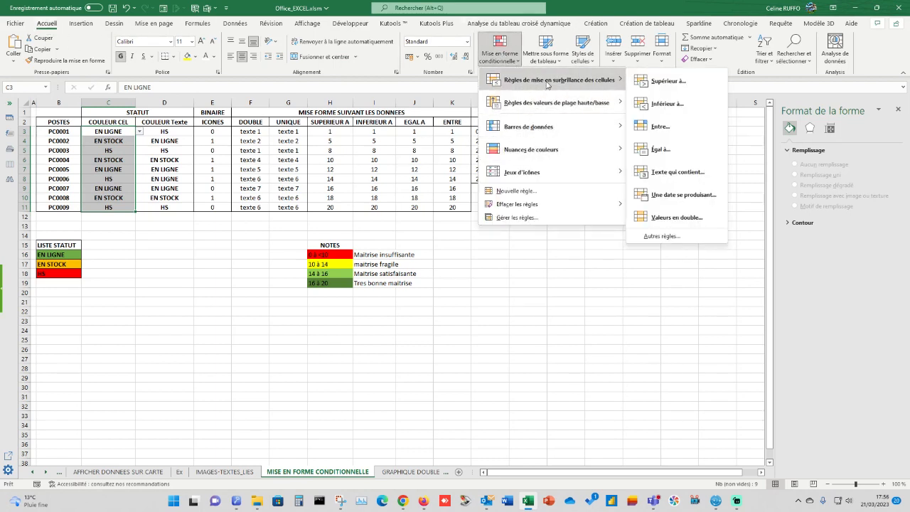
{"action": "left_click", "coordinate": [673, 172]}
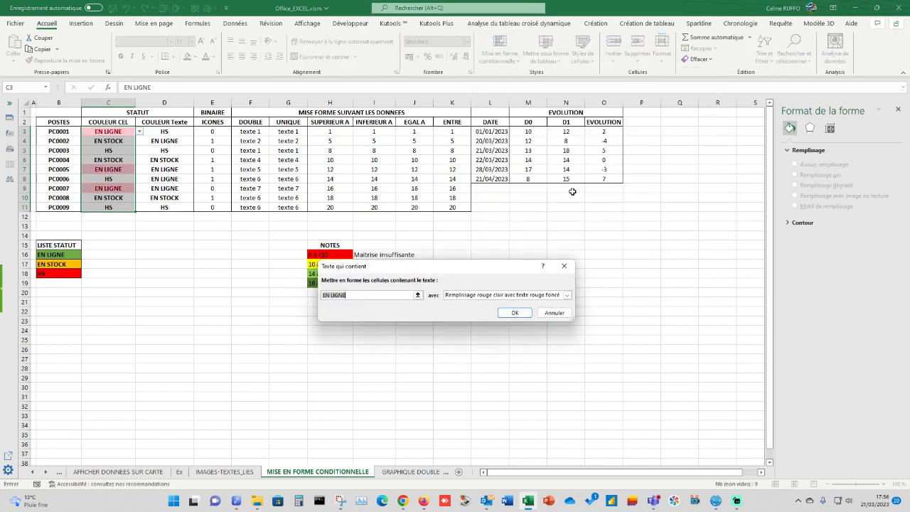
{"action": "left_click", "coordinate": [354, 294]}
{"action": "left_click", "coordinate": [485, 295]}
{"action": "left_click", "coordinate": [475, 341]}
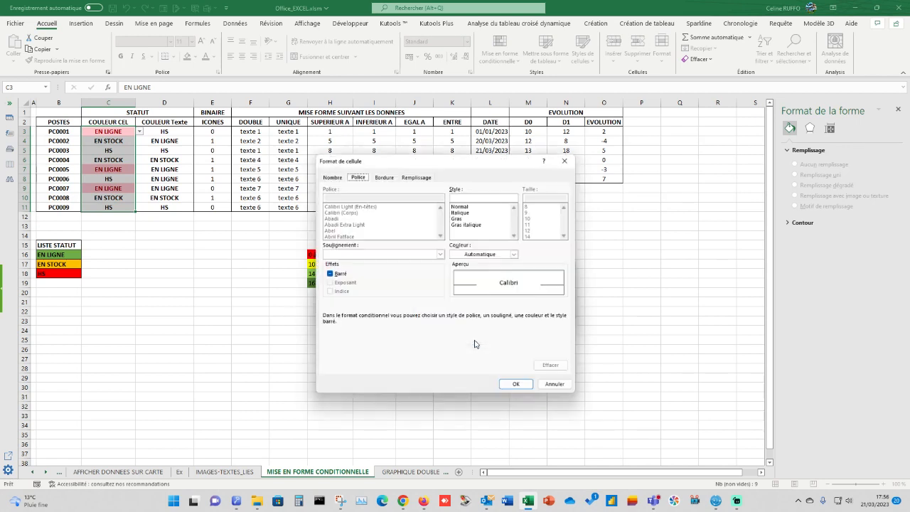
{"action": "left_click", "coordinate": [416, 175]}
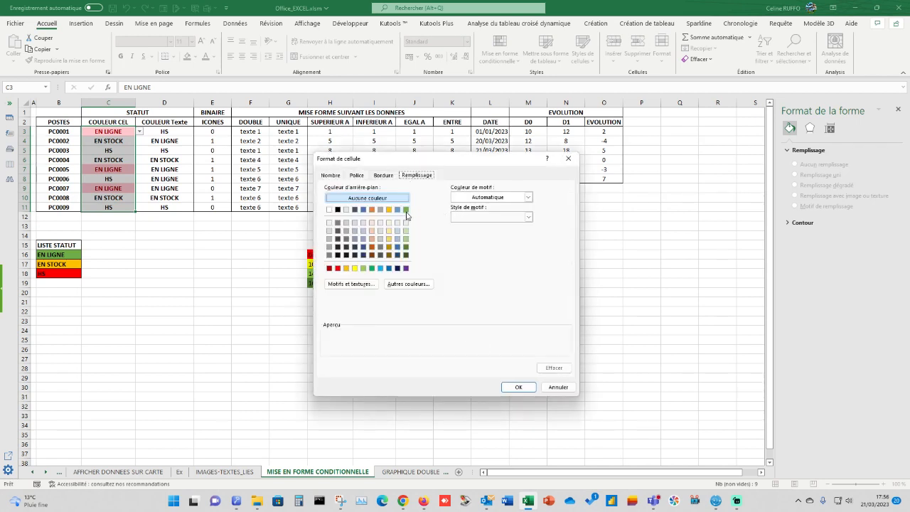
{"action": "left_click", "coordinate": [406, 209]}
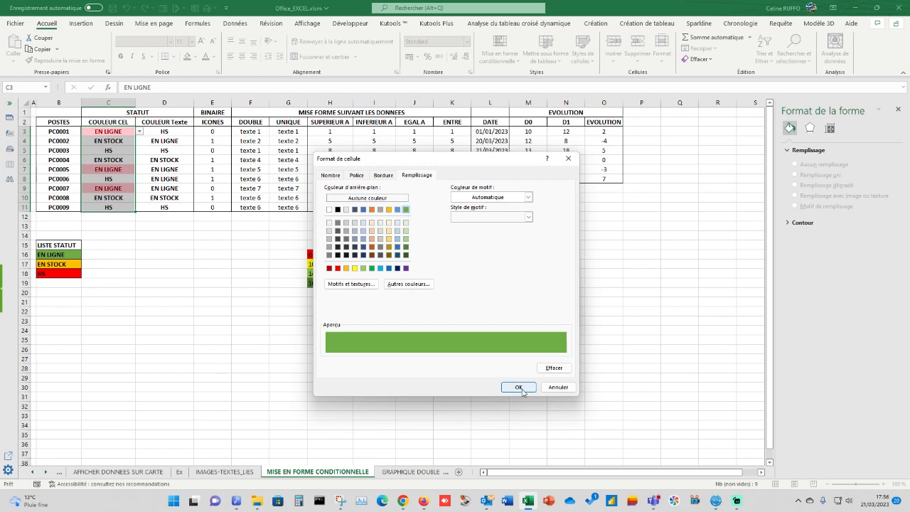
{"action": "left_click", "coordinate": [519, 387]}
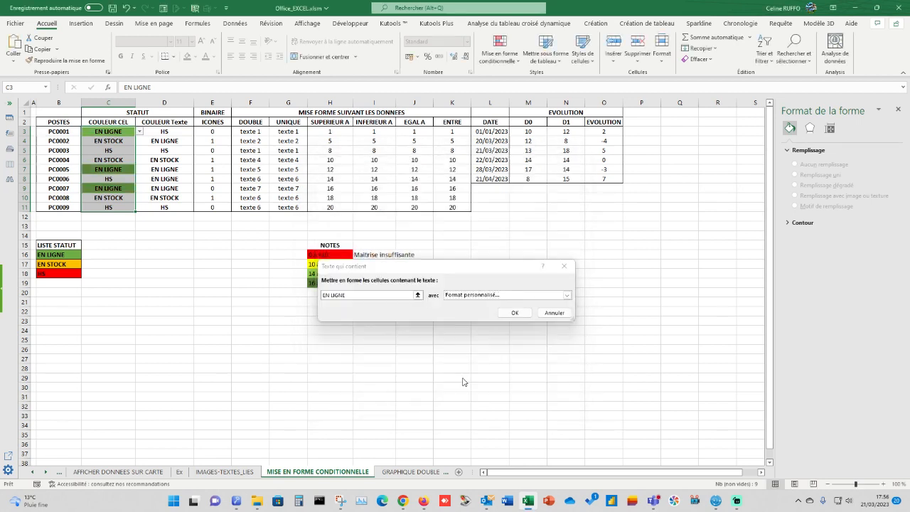
{"action": "left_click", "coordinate": [517, 313]}
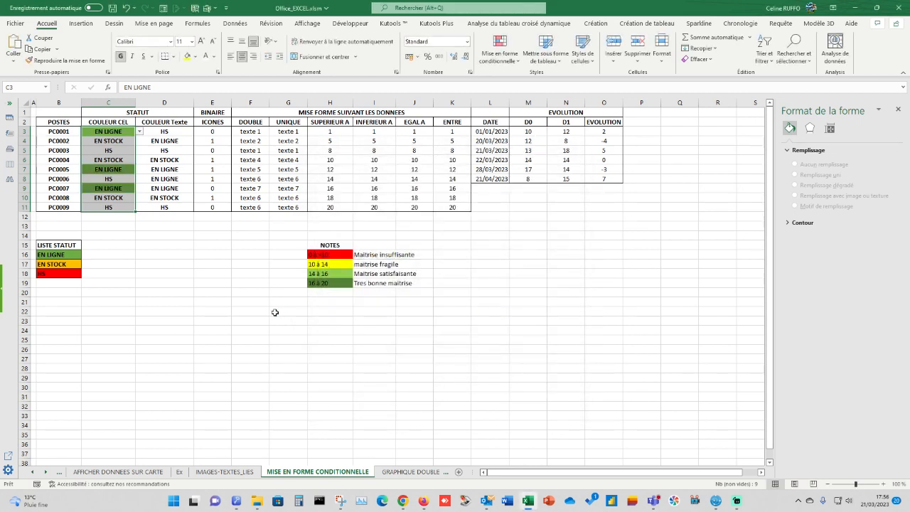
Set the COULEUR CEL status of PC0002 to EN LIGNE and that of PC0001 to EN STOCK.
{"action": "left_click", "coordinate": [116, 147]}
{"action": "left_click", "coordinate": [120, 142]}
{"action": "left_click", "coordinate": [140, 140]}
{"action": "left_click", "coordinate": [119, 149]}
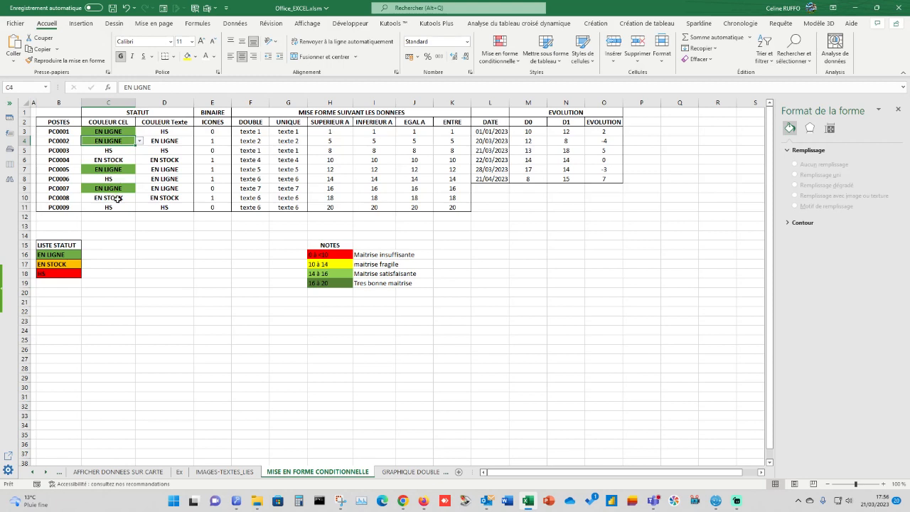
{"action": "left_click", "coordinate": [122, 132]}
{"action": "left_click", "coordinate": [140, 131]}
{"action": "left_click", "coordinate": [114, 143]}
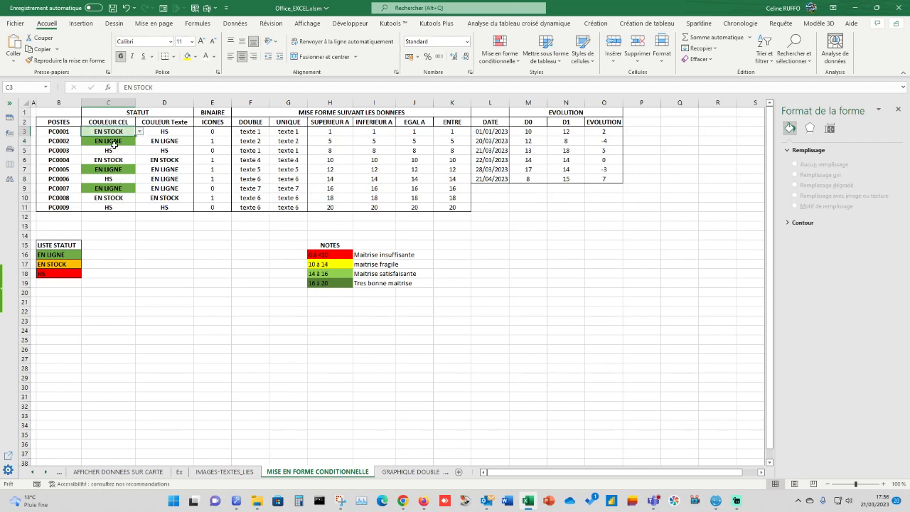
Add a text-contains conditional formatting rule to C3:C11 that gives cells containing EN STOCK a custom orange fill.
{"action": "left_click_drag", "start_coordinate": [114, 133], "coordinate": [115, 208]}
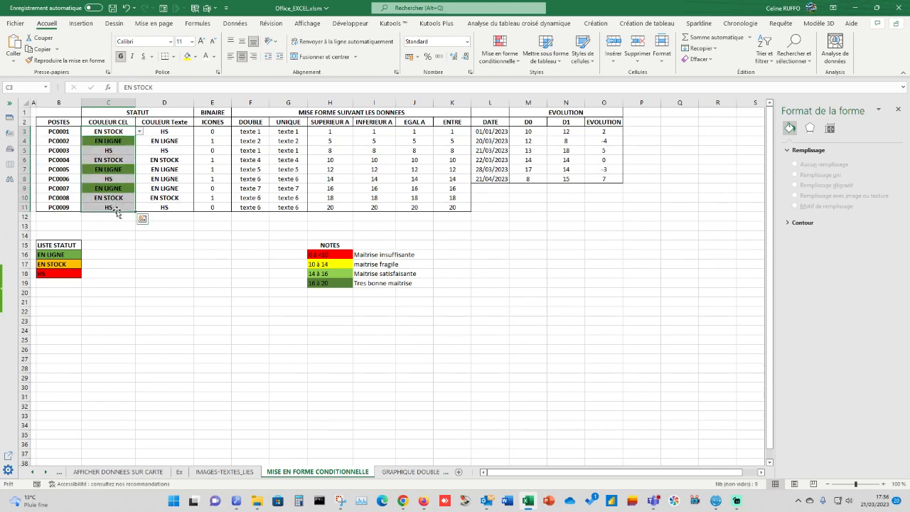
{"action": "left_click", "coordinate": [500, 51]}
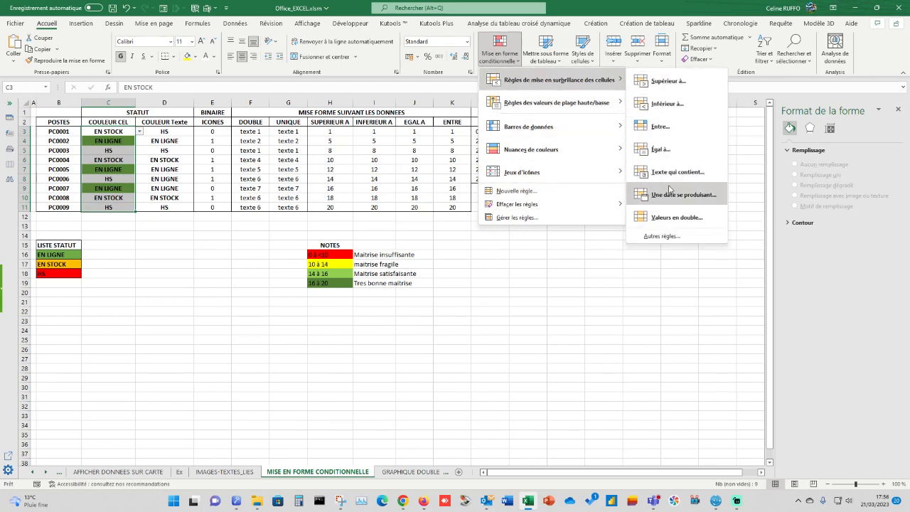
{"action": "left_click", "coordinate": [675, 174]}
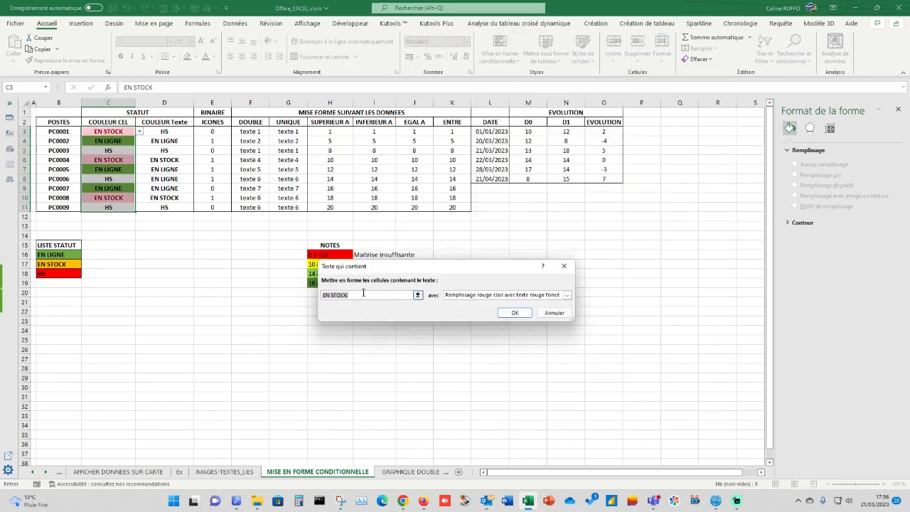
{"action": "left_click", "coordinate": [567, 294]}
{"action": "left_click", "coordinate": [468, 341]}
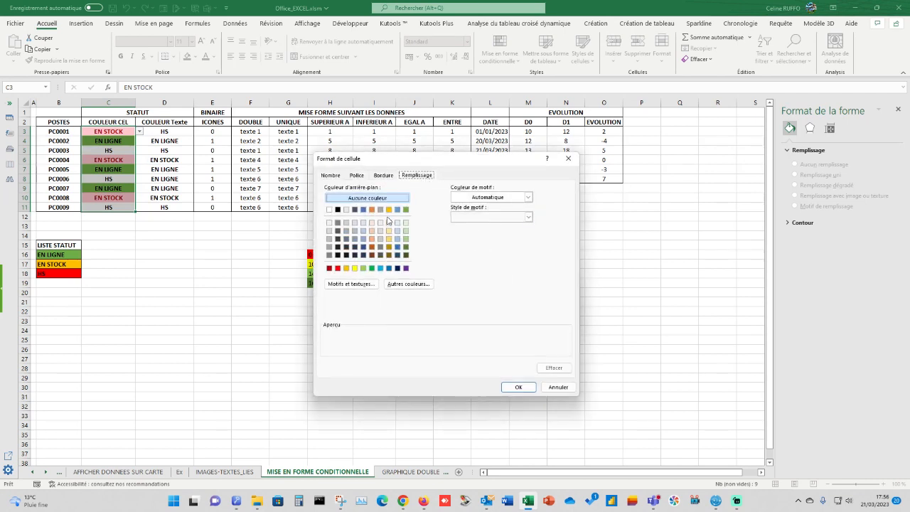
{"action": "left_click", "coordinate": [346, 267]}
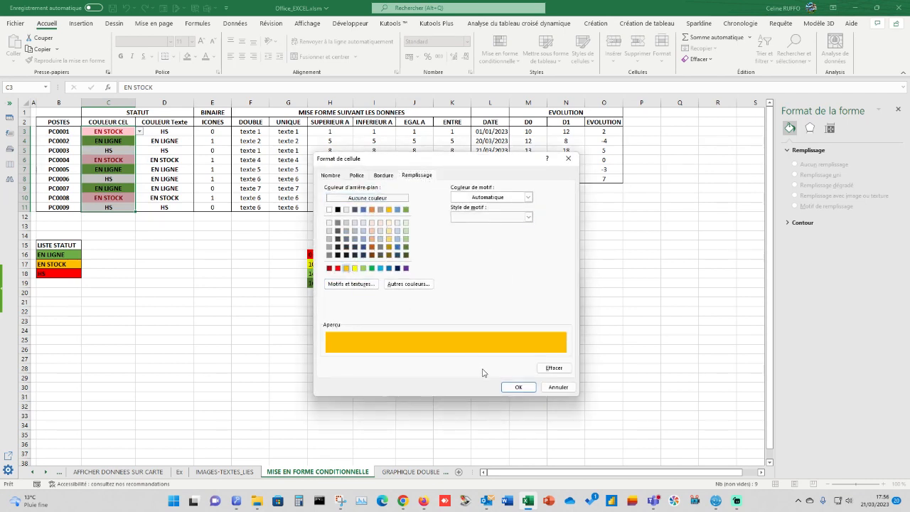
{"action": "left_click", "coordinate": [519, 387]}
{"action": "left_click", "coordinate": [506, 314]}
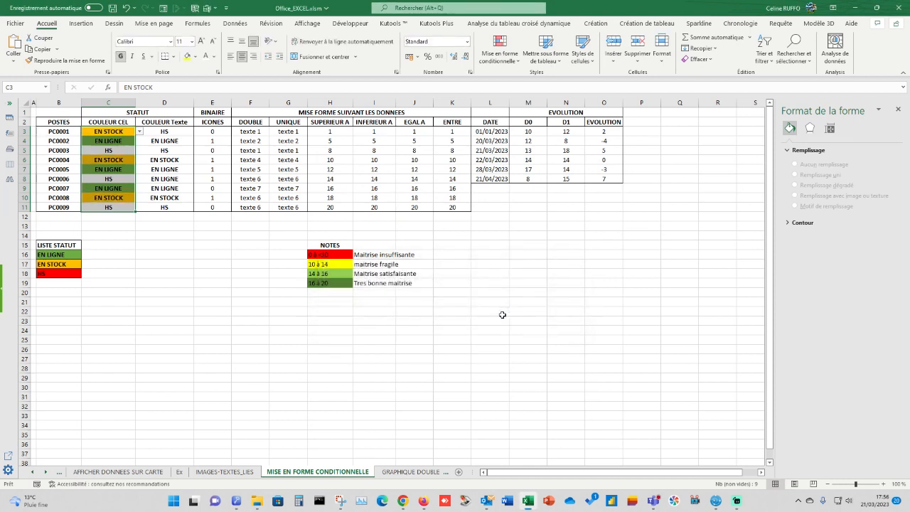
Add a text-contains conditional formatting rule to C3:C11 that gives cells containing HS a custom red fill.
{"action": "left_click", "coordinate": [500, 48]}
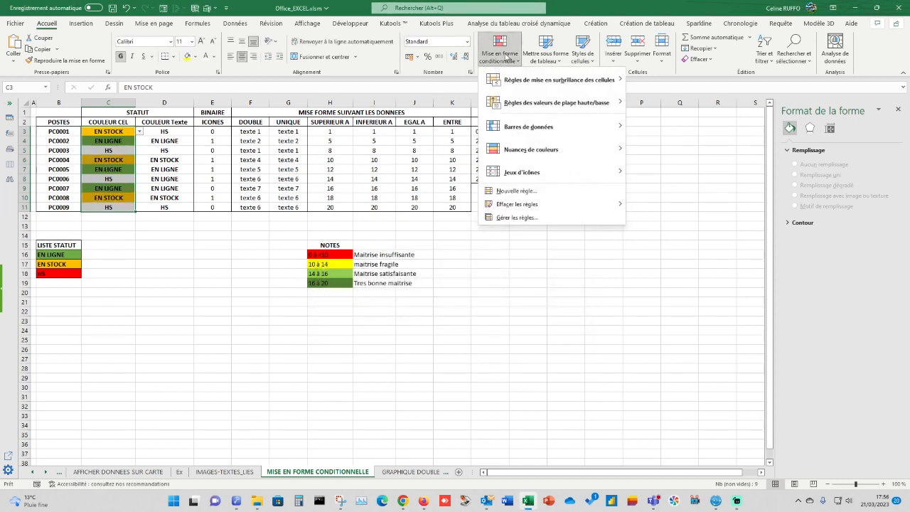
{"action": "mouse_move", "coordinate": [533, 84]}
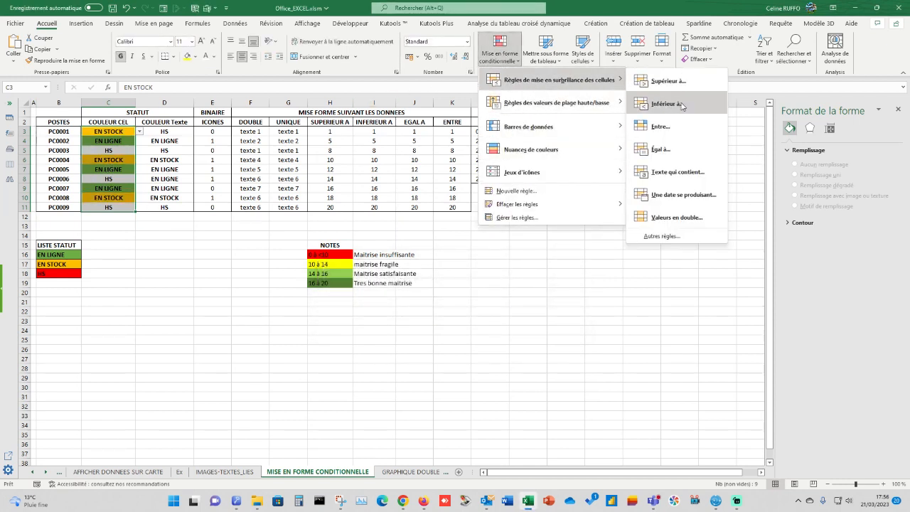
{"action": "left_click", "coordinate": [663, 176]}
{"action": "left_click", "coordinate": [371, 297]}
{"action": "left_click_drag", "start_coordinate": [370, 297], "coordinate": [320, 296]}
{"action": "type", "text": "HS"}
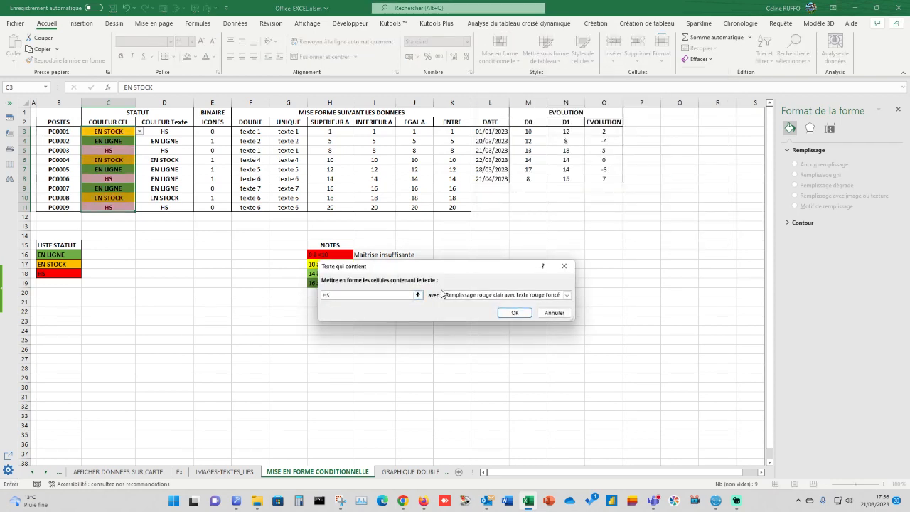
{"action": "left_click", "coordinate": [567, 295]}
{"action": "left_click", "coordinate": [469, 345]}
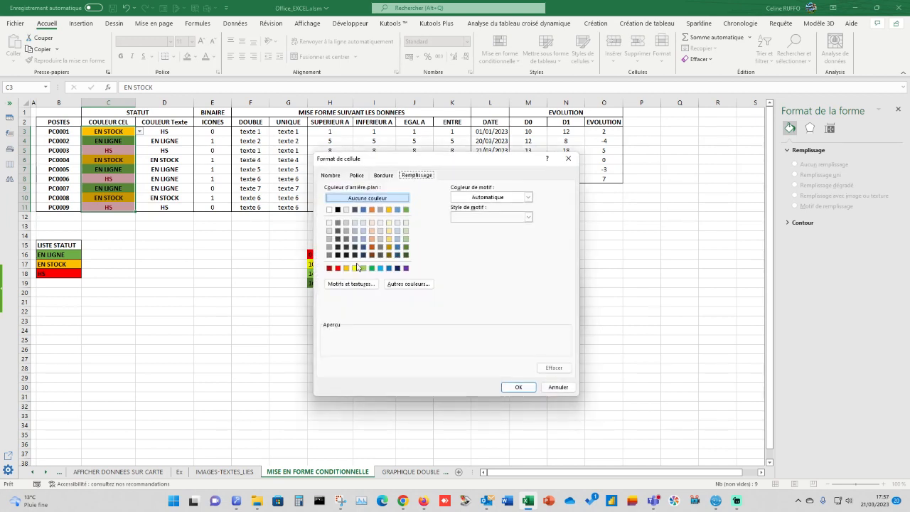
{"action": "left_click", "coordinate": [338, 267]}
{"action": "left_click", "coordinate": [518, 387]}
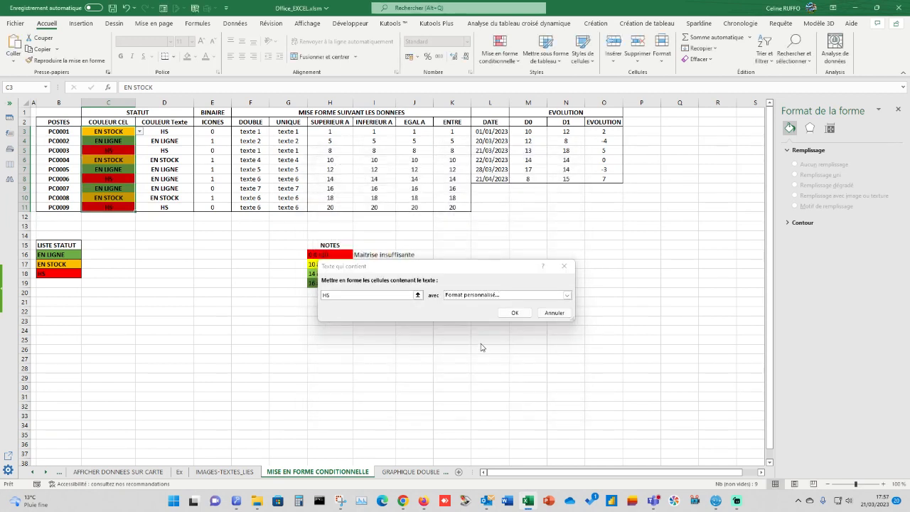
{"action": "left_click", "coordinate": [515, 313]}
{"action": "left_click", "coordinate": [212, 320]}
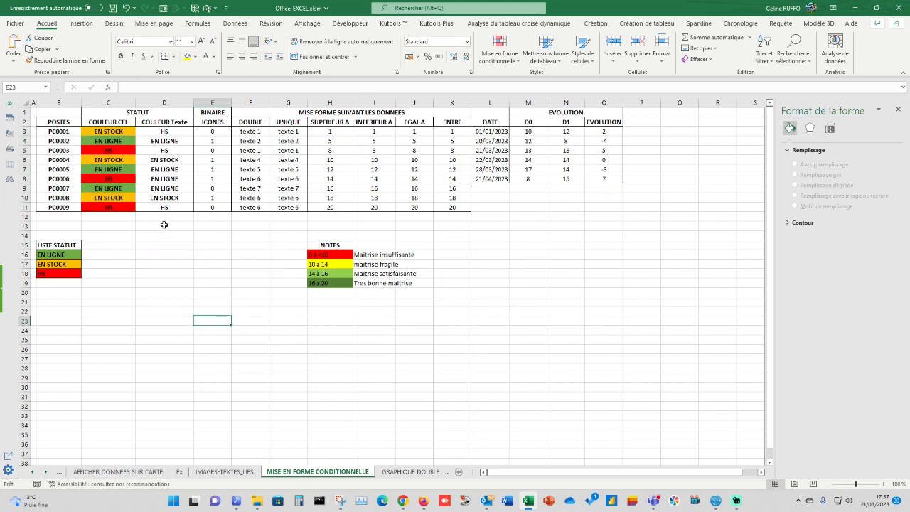
Set the COULEUR CEL status of PC0001 to HS and that of PC0003 to EN STOCK.
{"action": "left_click", "coordinate": [122, 134]}
{"action": "left_click", "coordinate": [139, 131]}
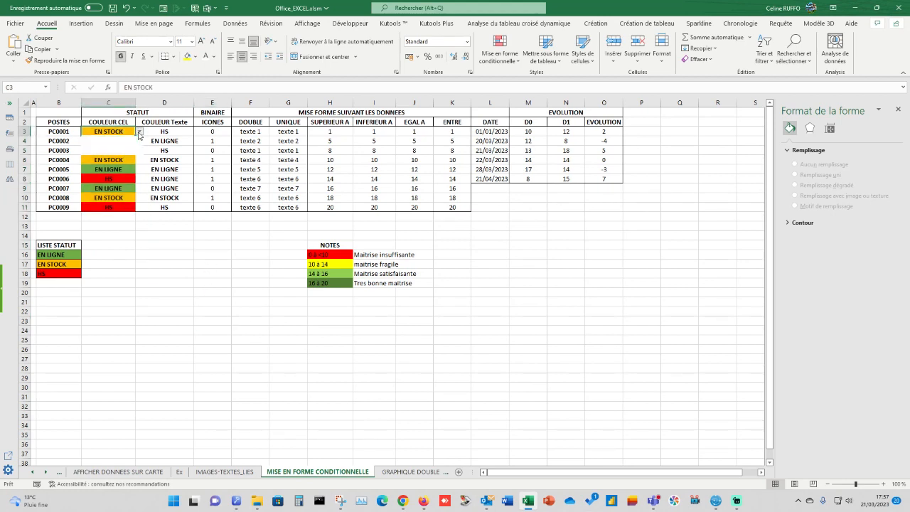
{"action": "left_click", "coordinate": [95, 151]}
{"action": "left_click", "coordinate": [107, 170]}
{"action": "left_click", "coordinate": [108, 149]}
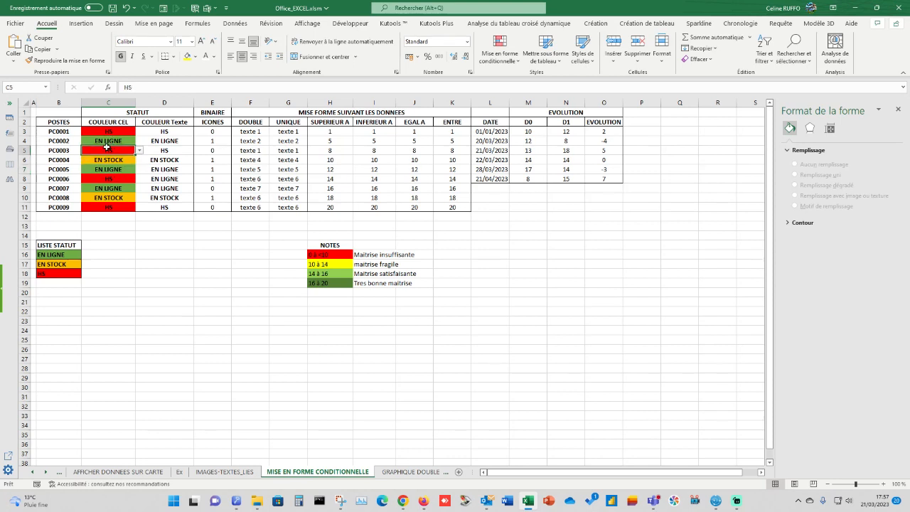
{"action": "left_click", "coordinate": [139, 152]}
{"action": "left_click", "coordinate": [107, 164]}
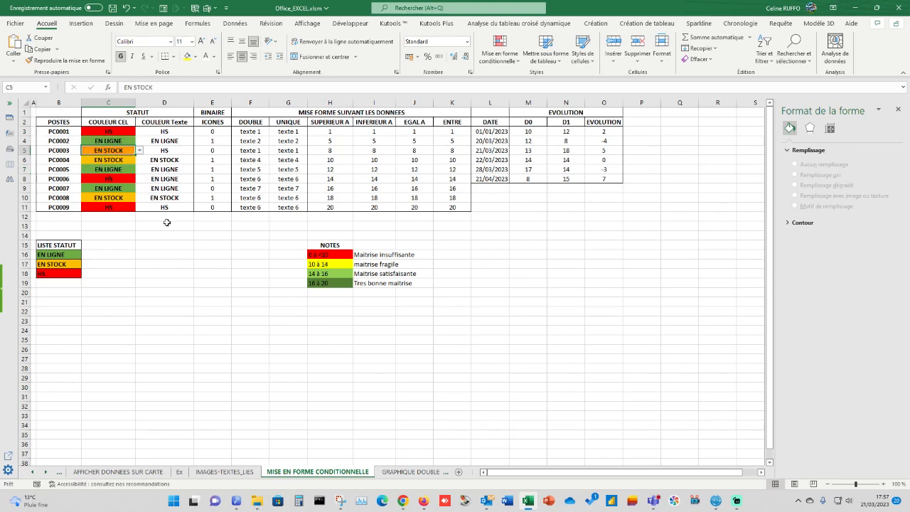
{"action": "left_click", "coordinate": [126, 237]}
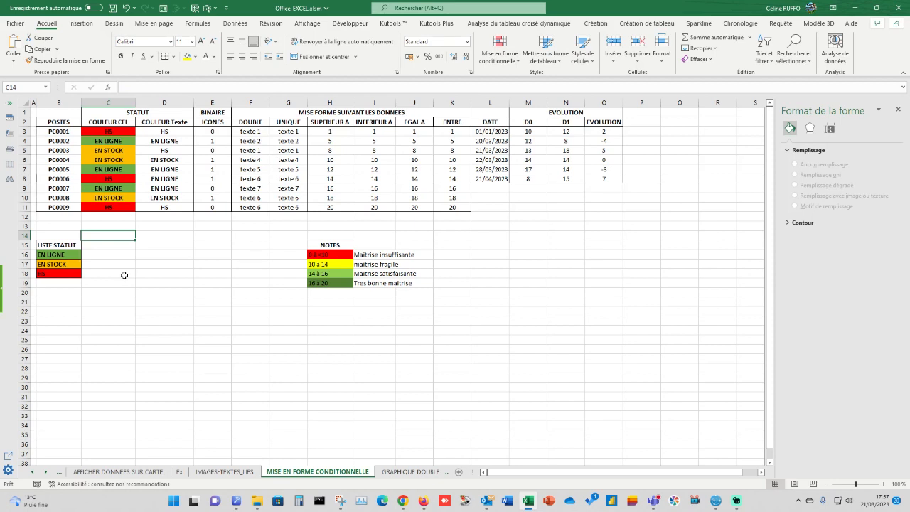
Add a text-contains conditional formatting rule to D3:D11 that shows cells containing HS in a custom bold red font.
{"action": "left_click_drag", "start_coordinate": [175, 135], "coordinate": [180, 205]}
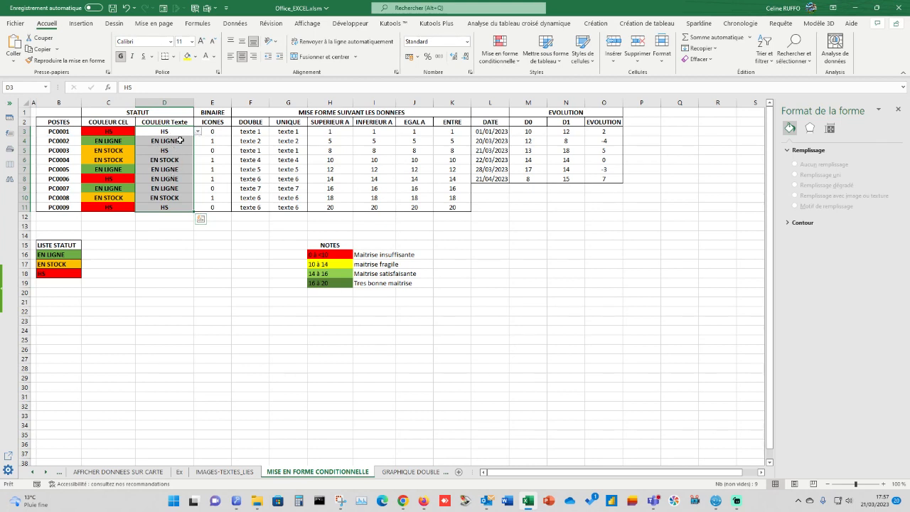
{"action": "left_click", "coordinate": [514, 66]}
{"action": "mouse_move", "coordinate": [562, 80]}
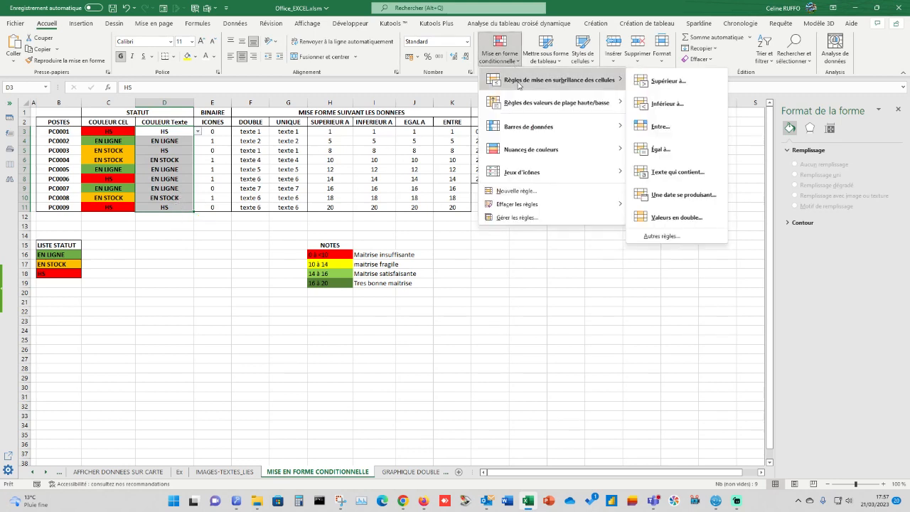
{"action": "left_click", "coordinate": [675, 172]}
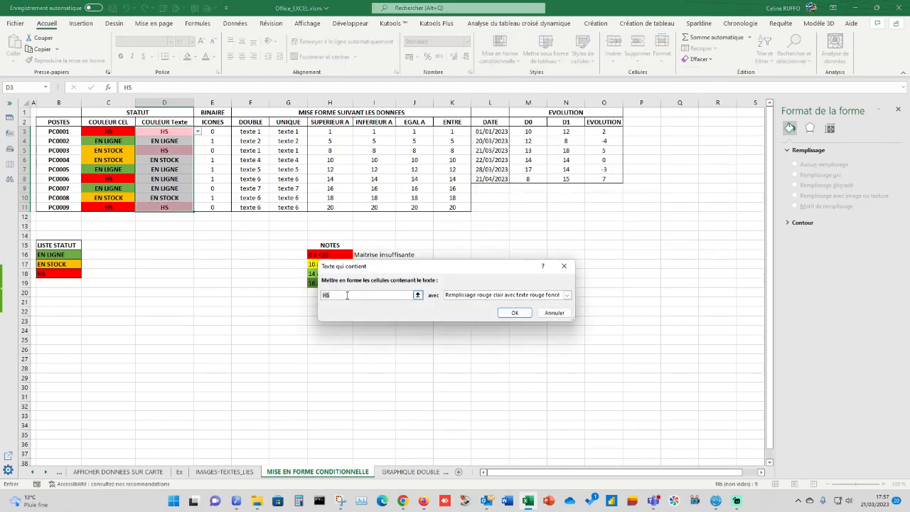
{"action": "left_click", "coordinate": [567, 294]}
{"action": "left_click", "coordinate": [512, 340]}
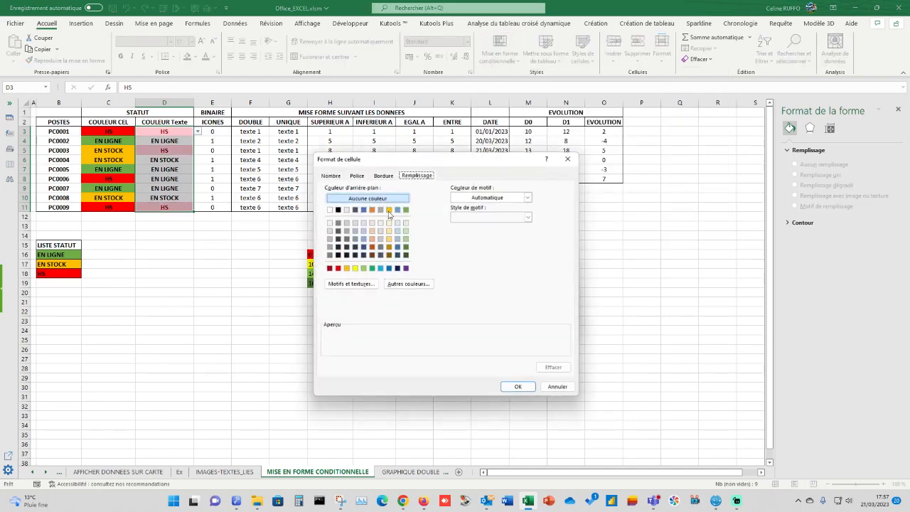
{"action": "left_click", "coordinate": [356, 175]}
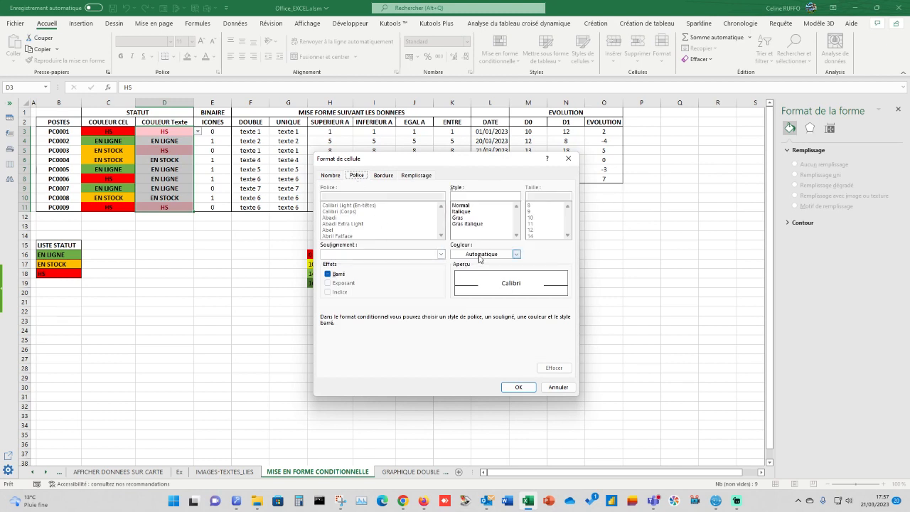
{"action": "left_click", "coordinate": [516, 254]}
{"action": "left_click", "coordinate": [463, 357]}
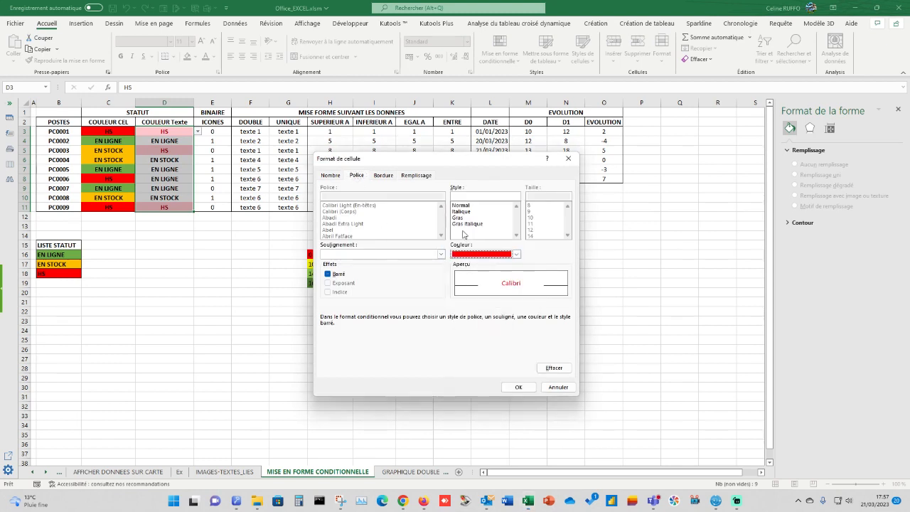
{"action": "left_click", "coordinate": [467, 218]}
{"action": "left_click", "coordinate": [520, 388]}
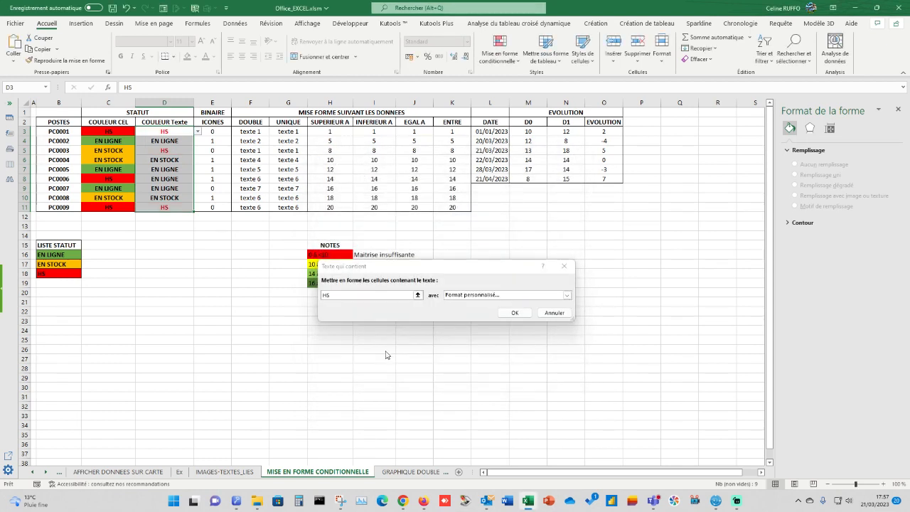
{"action": "left_click", "coordinate": [498, 315]}
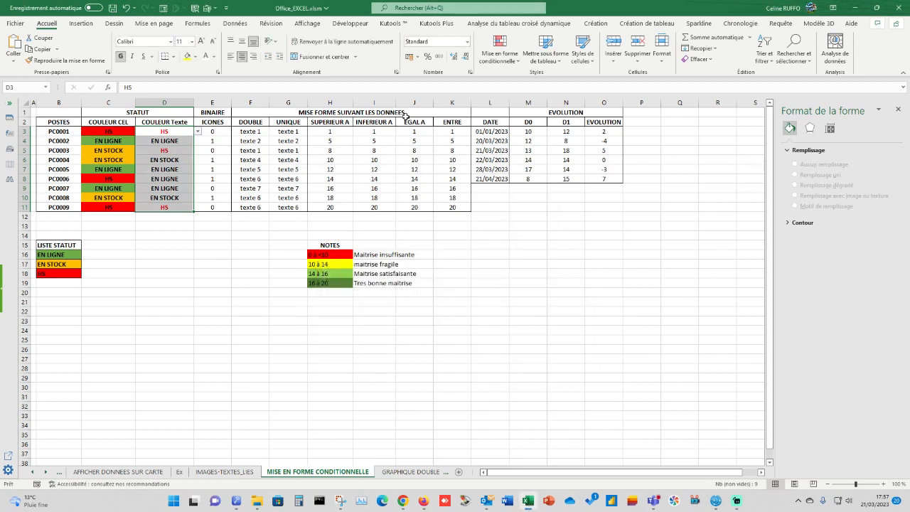
Begin another text-contains conditional formatting rule on D3:D11 with EN LIGNE as the text to match.
{"action": "left_click", "coordinate": [518, 65]}
{"action": "mouse_move", "coordinate": [555, 80]}
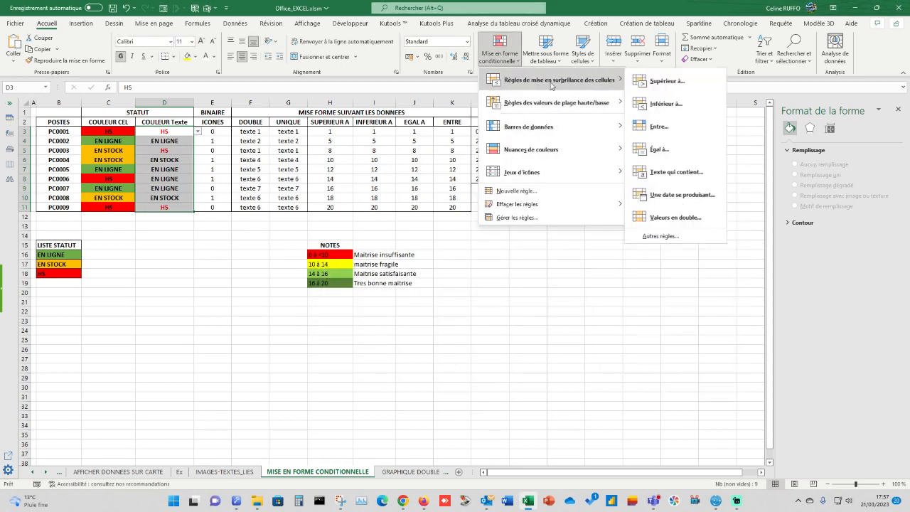
{"action": "left_click", "coordinate": [669, 172]}
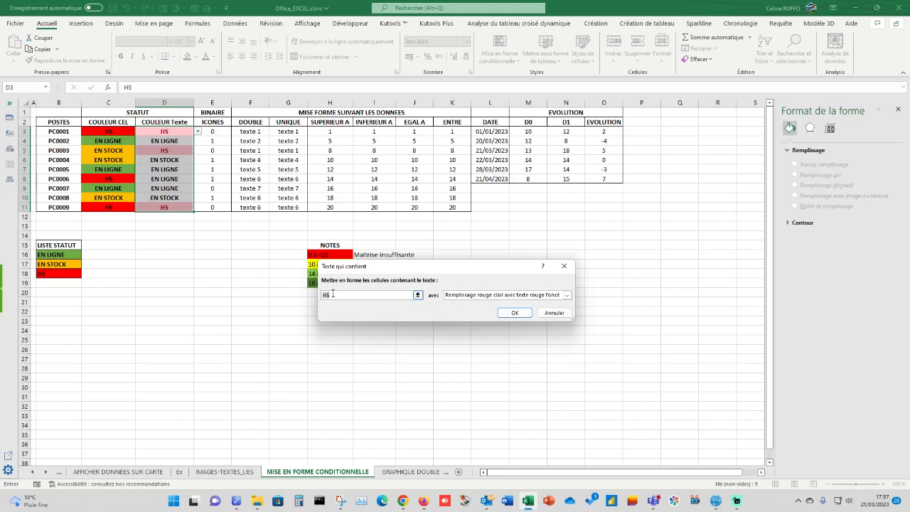
{"action": "type", "text": "EN"}
{"action": "key", "text": "shift+space"}
{"action": "type", "text": "LIGNE"}
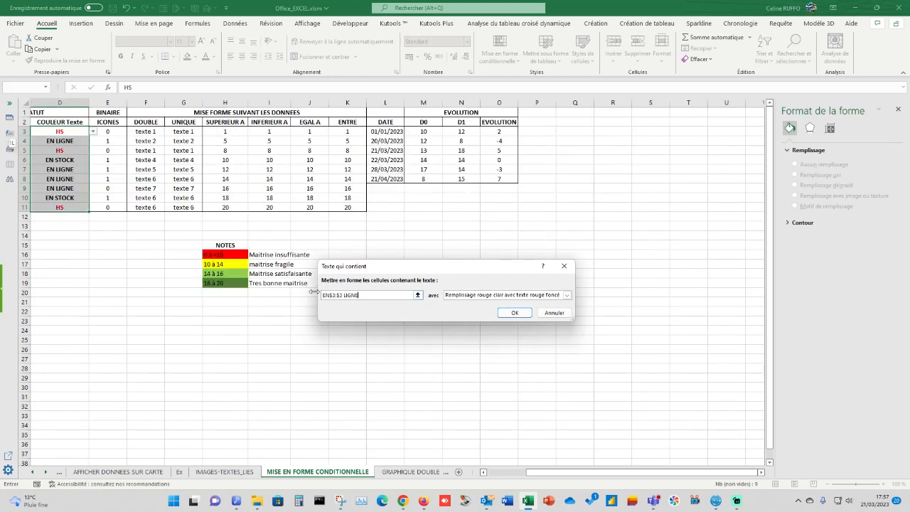
{"action": "left_click", "coordinate": [343, 295]}
{"action": "key", "text": "BackSpace"}
{"action": "key", "text": "BackSpace"}
{"action": "key", "text": "BackSpace"}
{"action": "key", "text": "BackSpace"}
{"action": "key", "text": "BackSpace"}
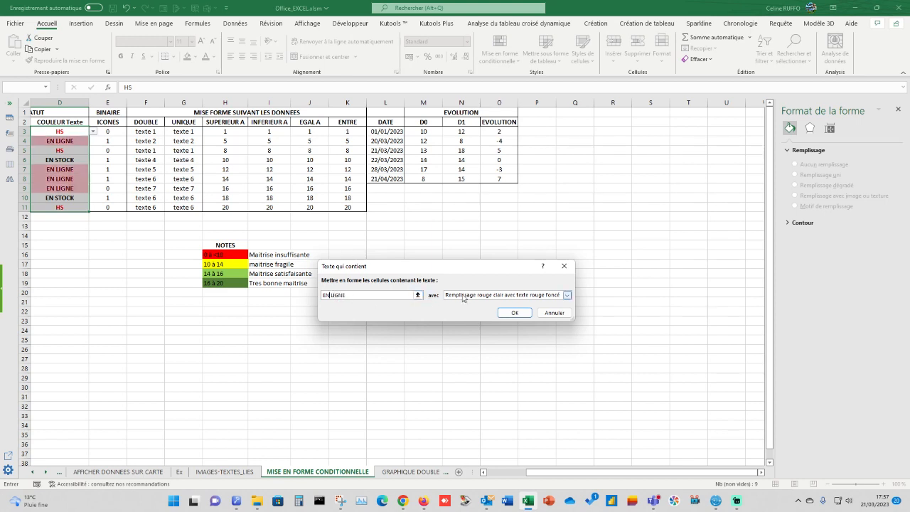
Give the EN LIGNE rule a custom format with a bold green font and apply it.
{"action": "left_click", "coordinate": [567, 294]}
{"action": "left_click", "coordinate": [466, 341]}
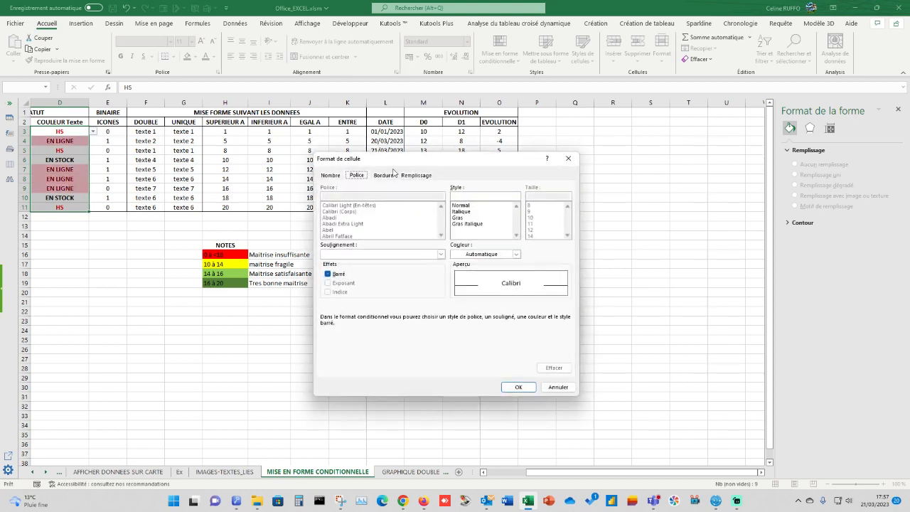
{"action": "left_click", "coordinate": [496, 255]}
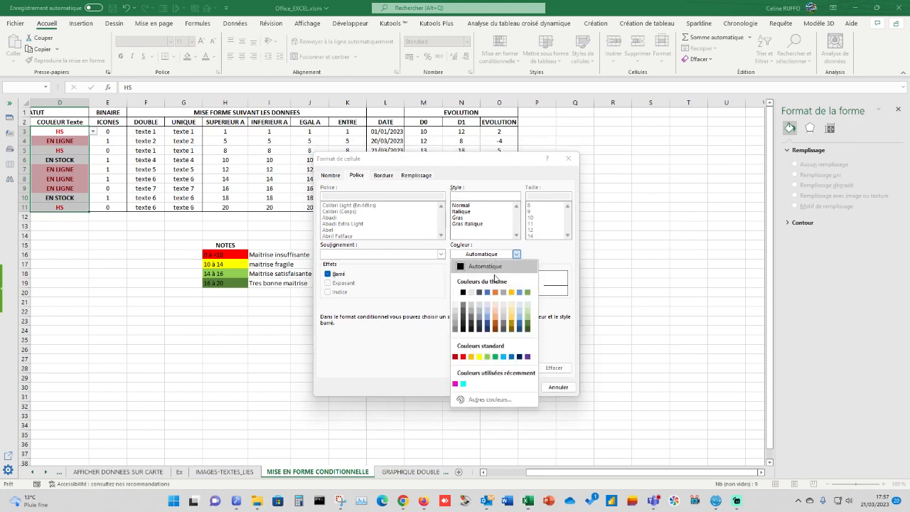
{"action": "left_click", "coordinate": [528, 293]}
{"action": "left_click", "coordinate": [459, 217]}
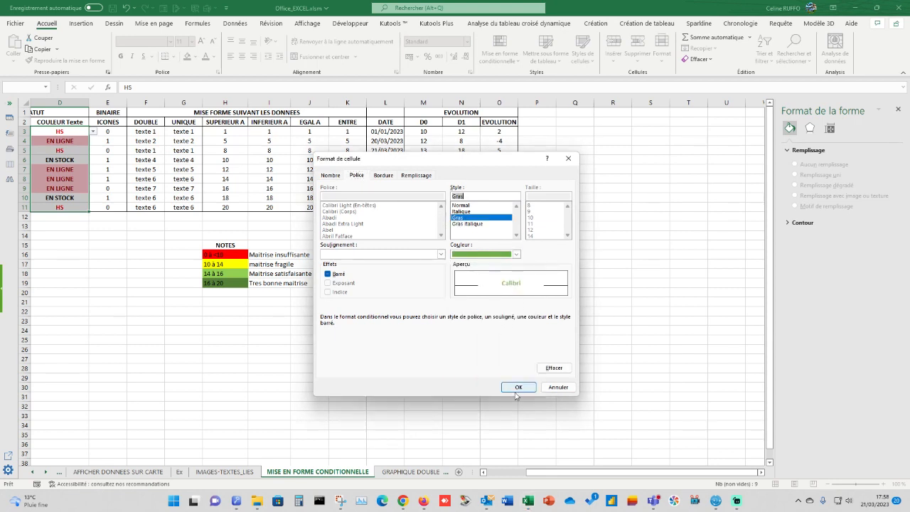
{"action": "left_click", "coordinate": [518, 386]}
{"action": "left_click", "coordinate": [515, 313]}
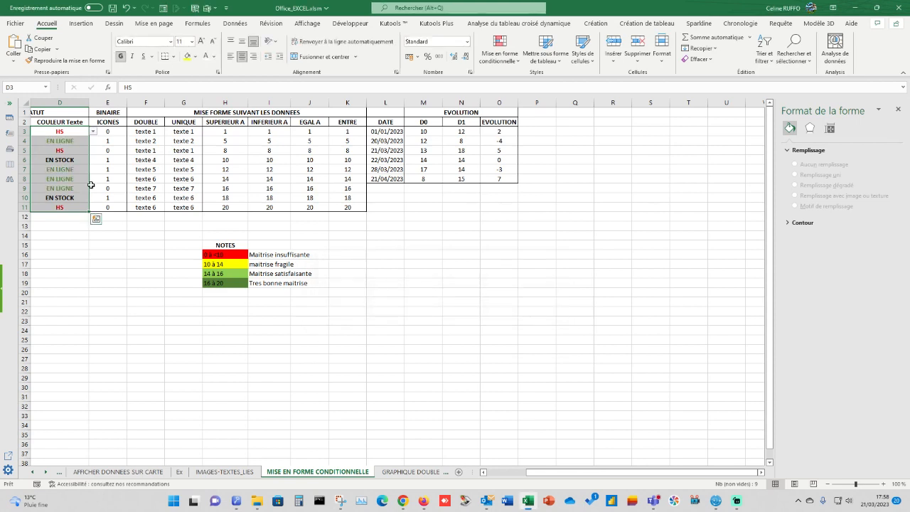
Begin a third text-contains conditional formatting rule on D3:D11 with EN STOCK as the text to match.
{"action": "left_click", "coordinate": [500, 51]}
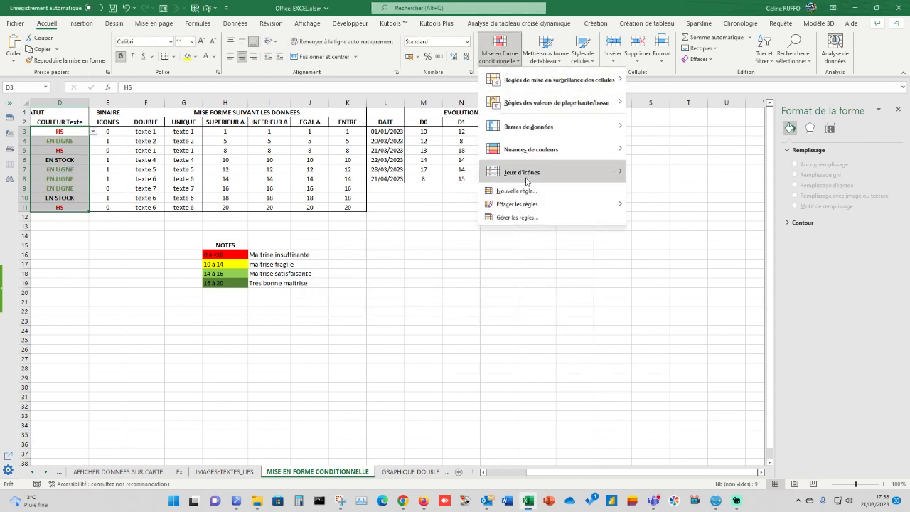
{"action": "mouse_move", "coordinate": [538, 84]}
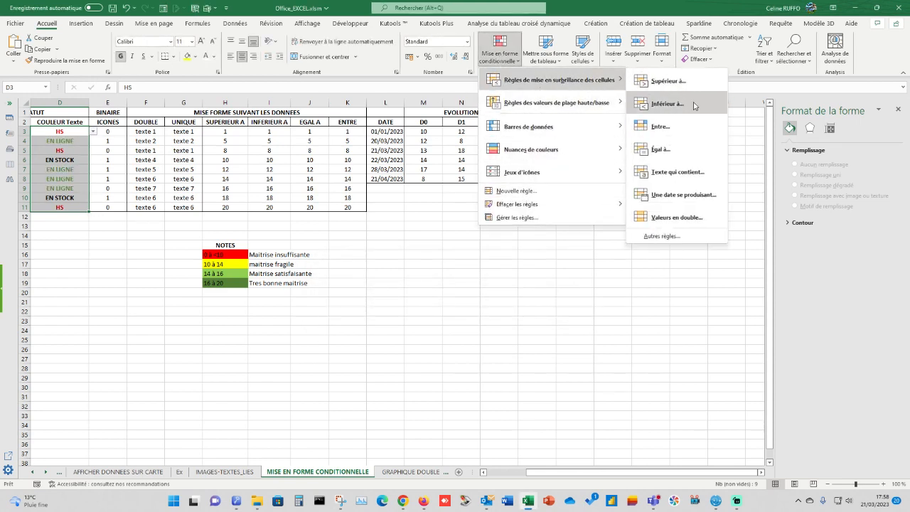
{"action": "left_click", "coordinate": [669, 173]}
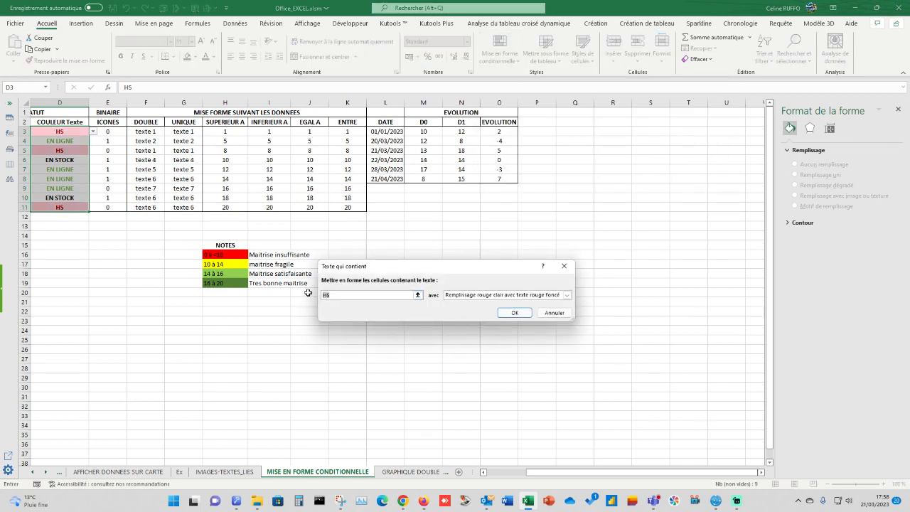
{"action": "type", "text": "EN"}
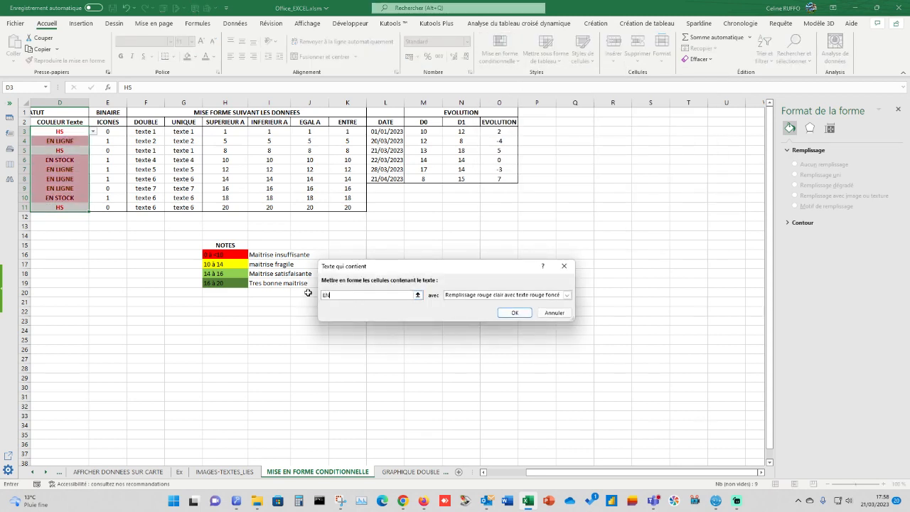
{"action": "key", "text": "shift+space"}
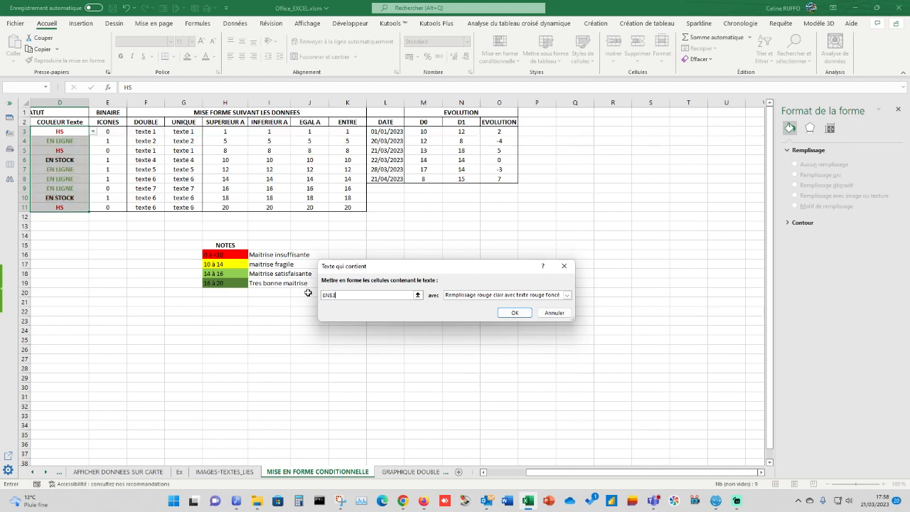
{"action": "key", "text": "BackSpace"}
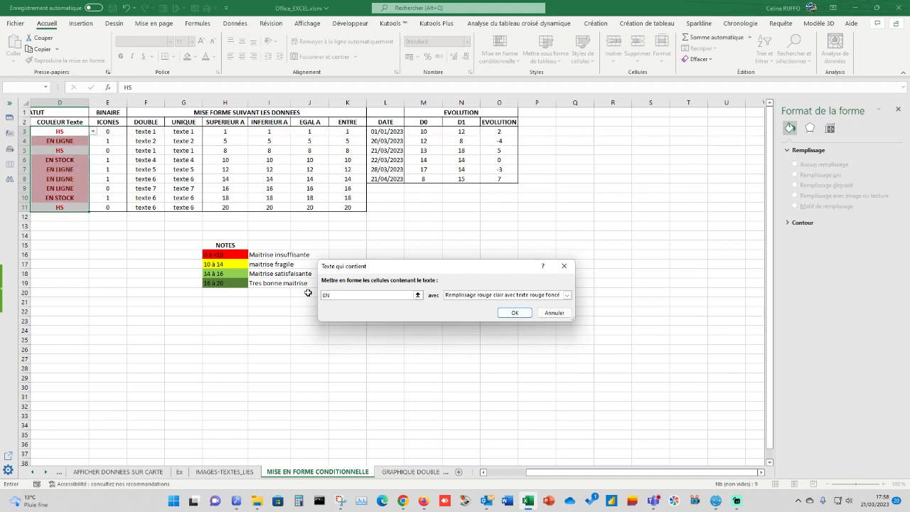
{"action": "type", "text": "STOCK"}
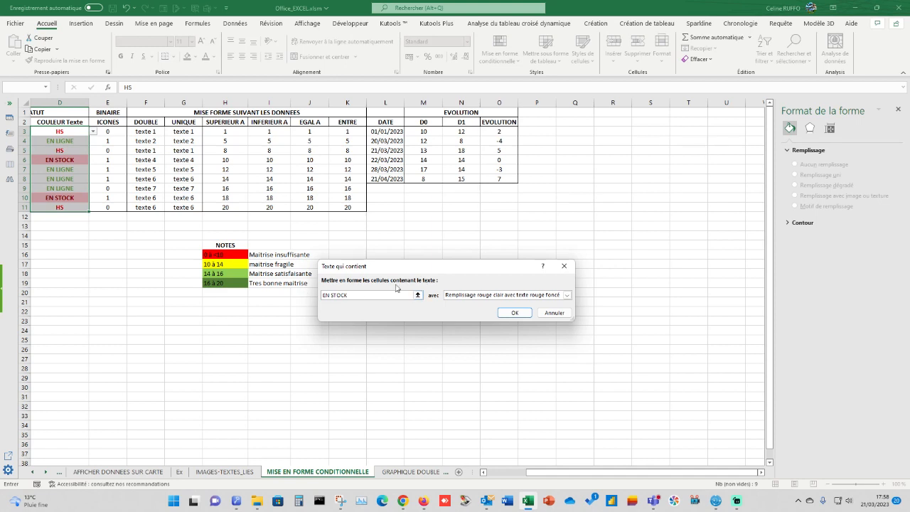
Give the EN STOCK rule a custom format with a bold orange font and apply it.
{"action": "left_click", "coordinate": [471, 295]}
{"action": "left_click", "coordinate": [473, 342]}
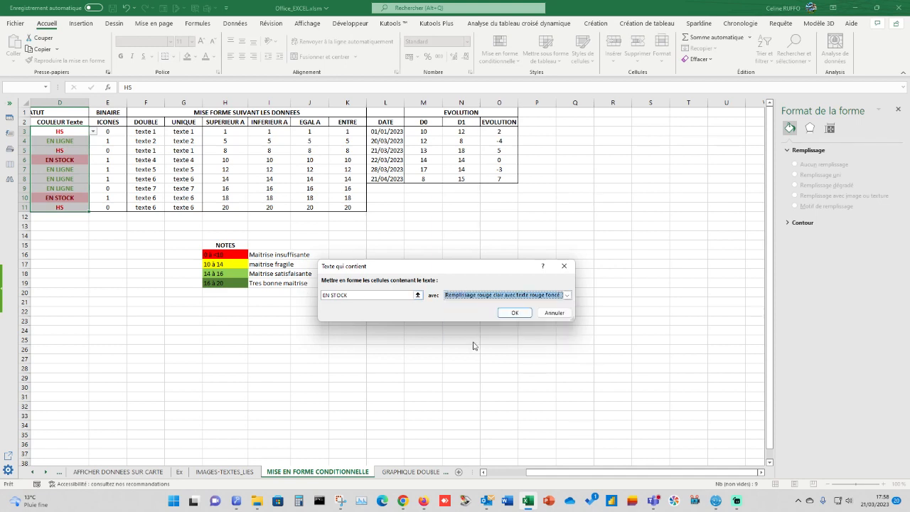
{"action": "left_click", "coordinate": [478, 295]}
{"action": "left_click", "coordinate": [473, 341]}
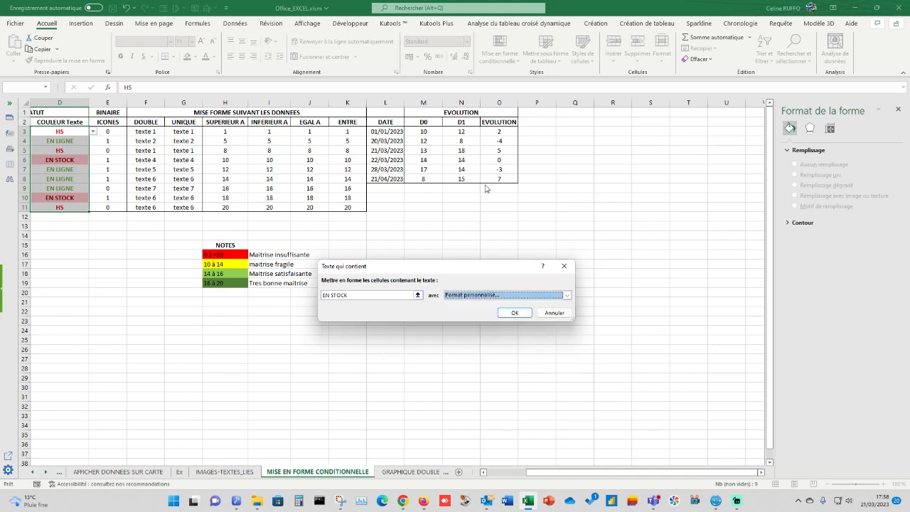
{"action": "left_click", "coordinate": [516, 254]}
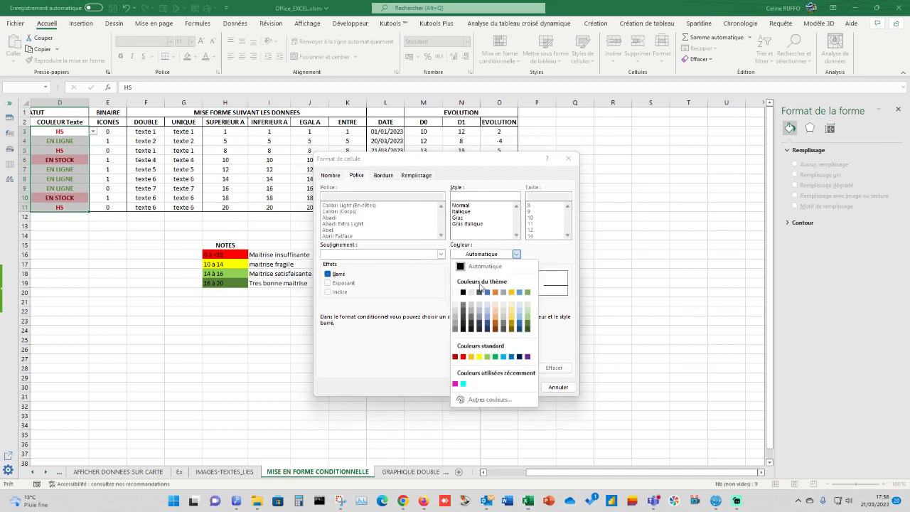
{"action": "left_click", "coordinate": [496, 292]}
{"action": "left_click", "coordinate": [468, 218]}
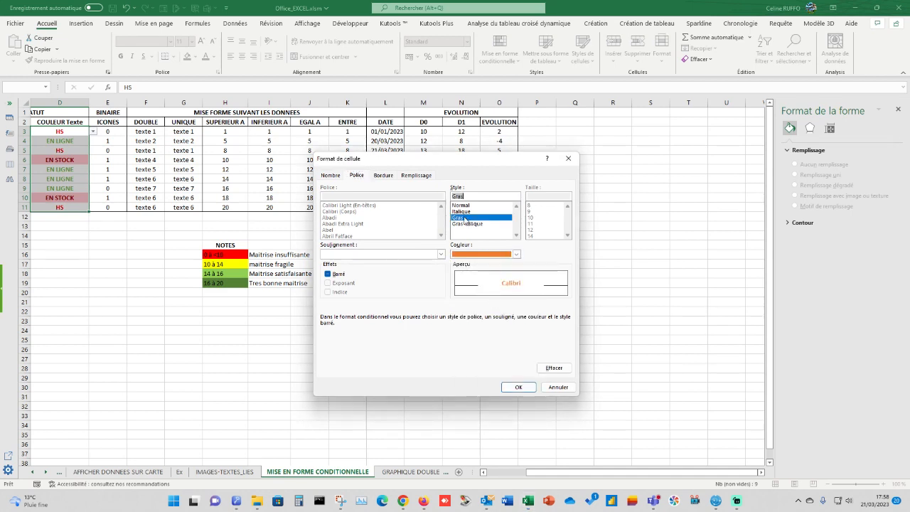
{"action": "left_click", "coordinate": [518, 387]}
{"action": "left_click", "coordinate": [513, 376]}
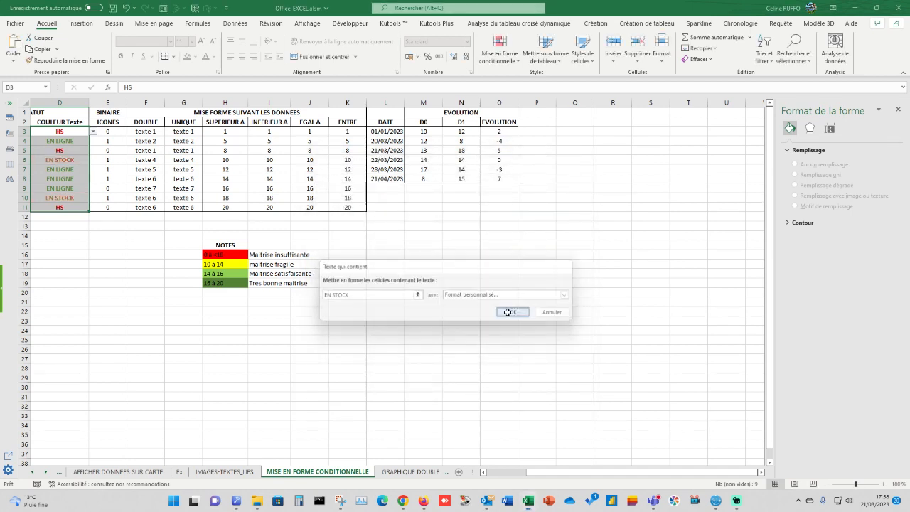
{"action": "left_click", "coordinate": [511, 314]}
{"action": "left_click", "coordinate": [162, 310]}
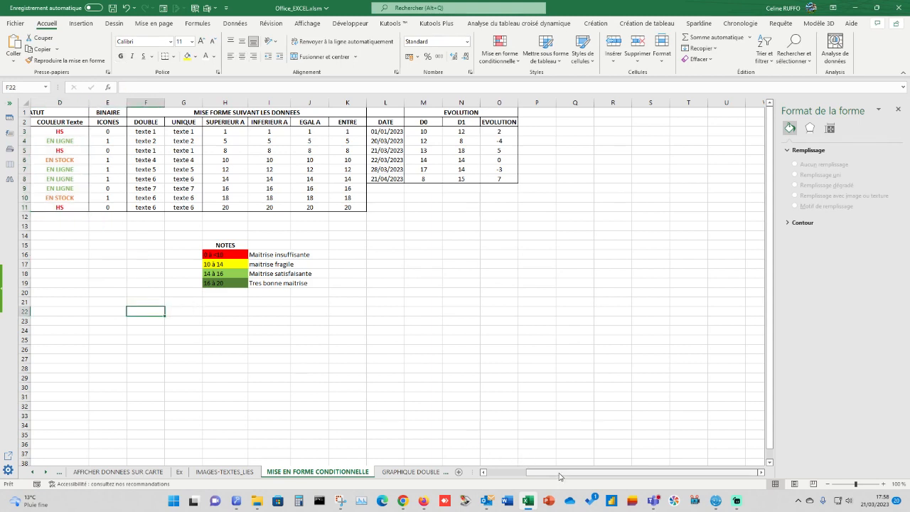
Test the text-colour rules by switching the COULEUR Texte status of PC0001 to EN LIGNE and back to HS.
{"action": "left_click_drag", "start_coordinate": [558, 473], "coordinate": [512, 473]}
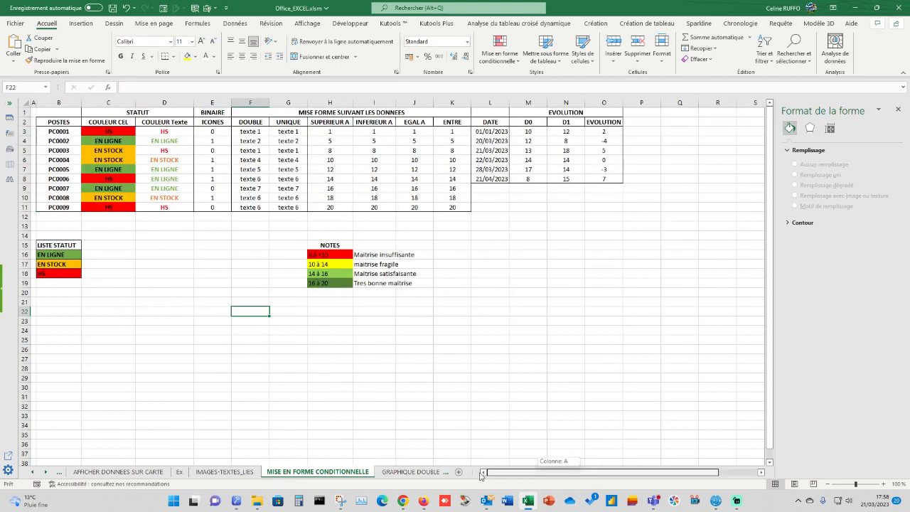
{"action": "left_click", "coordinate": [176, 131]}
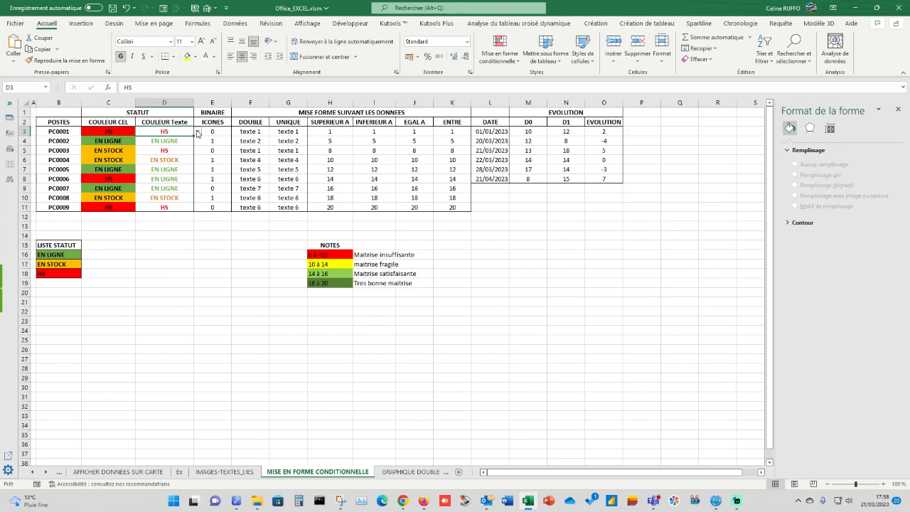
{"action": "left_click", "coordinate": [197, 132]}
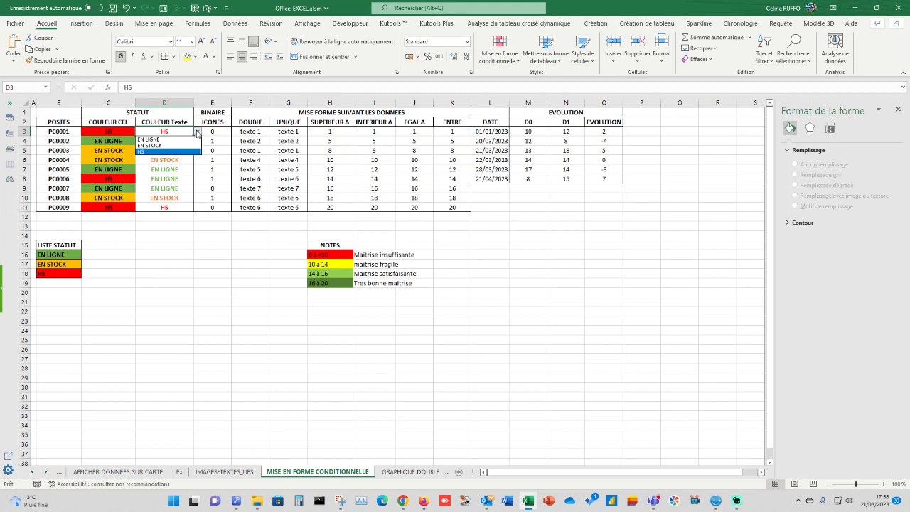
{"action": "left_click", "coordinate": [164, 140]}
{"action": "left_click", "coordinate": [197, 132]}
{"action": "left_click", "coordinate": [165, 154]}
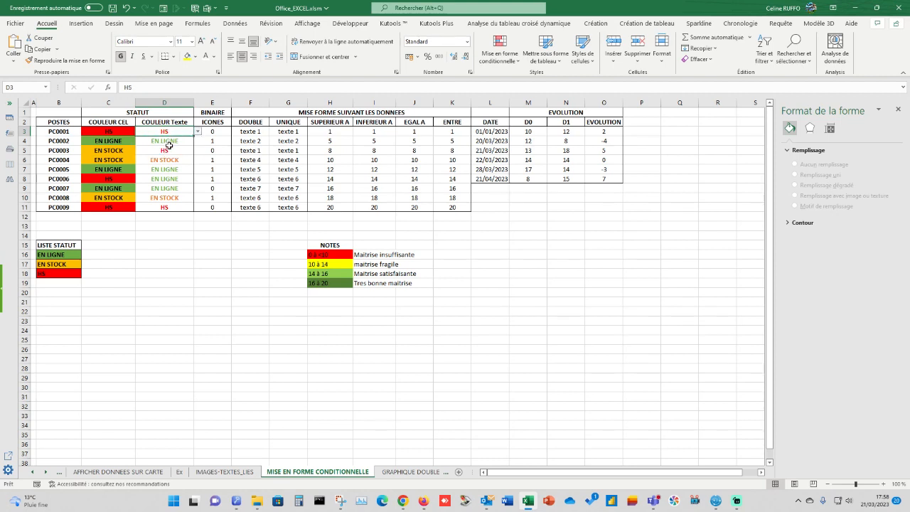
{"action": "left_click", "coordinate": [165, 189]}
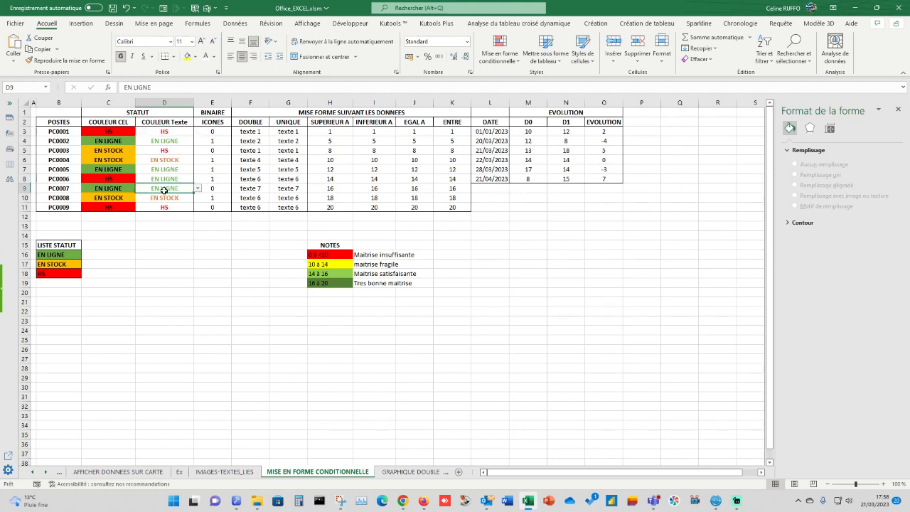
{"action": "left_click", "coordinate": [138, 305]}
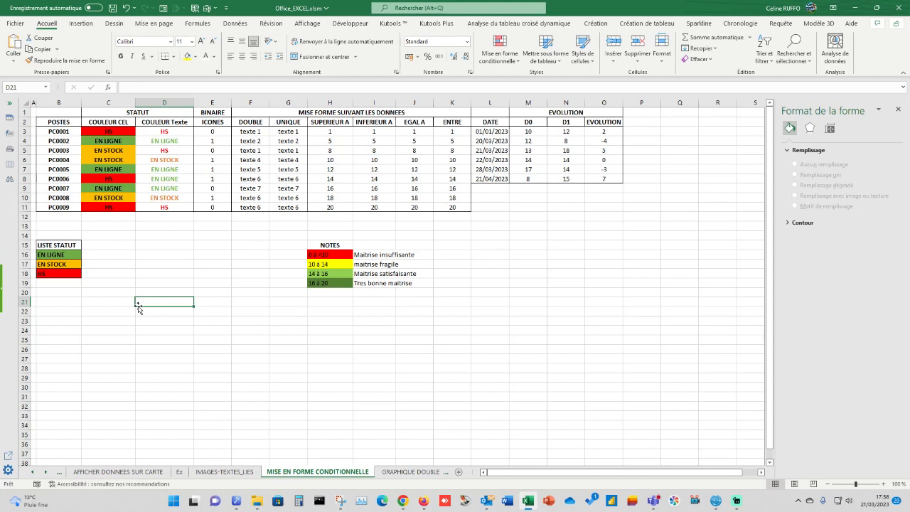
Start a new icon-set conditional formatting rule on the ICONES range E3:E11 using the red, yellow and green circle style.
{"action": "left_click_drag", "start_coordinate": [215, 133], "coordinate": [216, 208]}
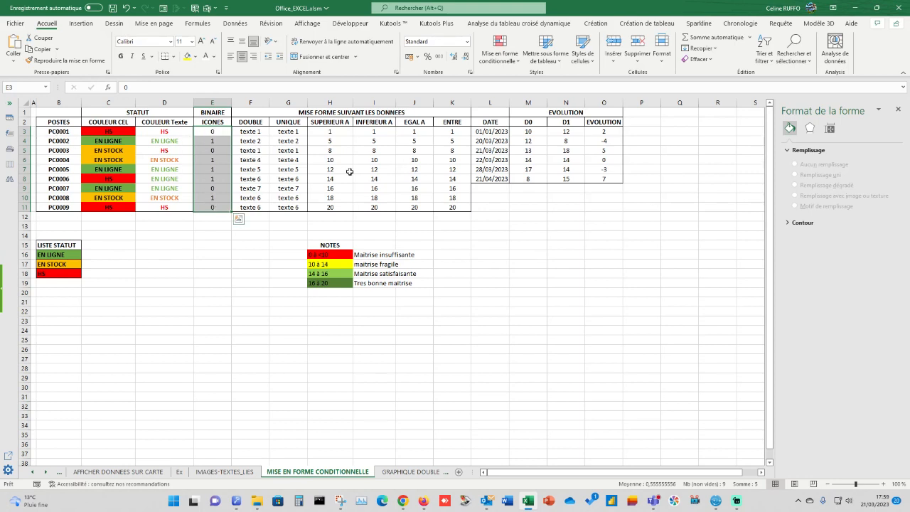
{"action": "left_click", "coordinate": [517, 68]}
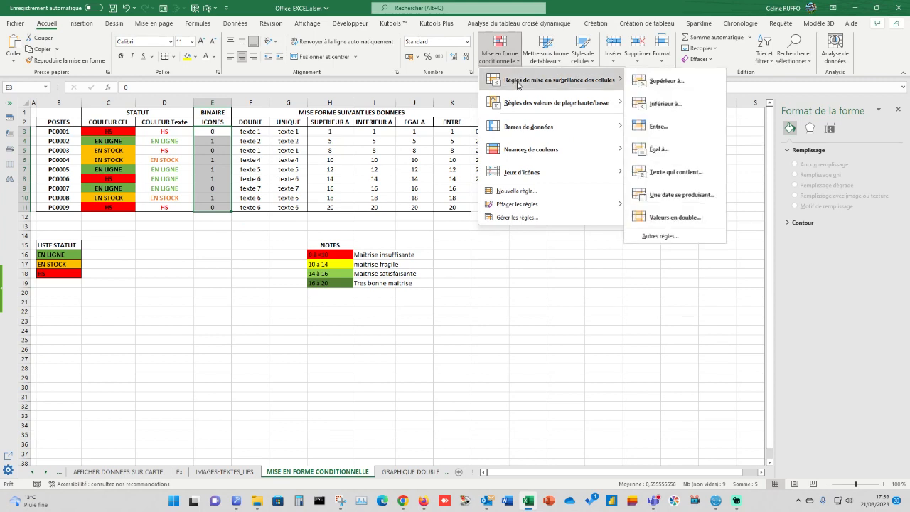
{"action": "mouse_move", "coordinate": [526, 177]}
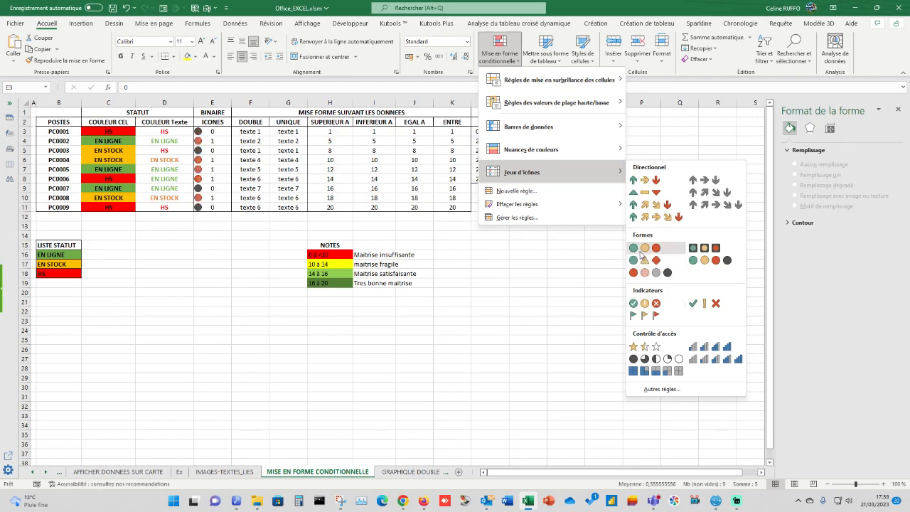
{"action": "left_click", "coordinate": [662, 389]}
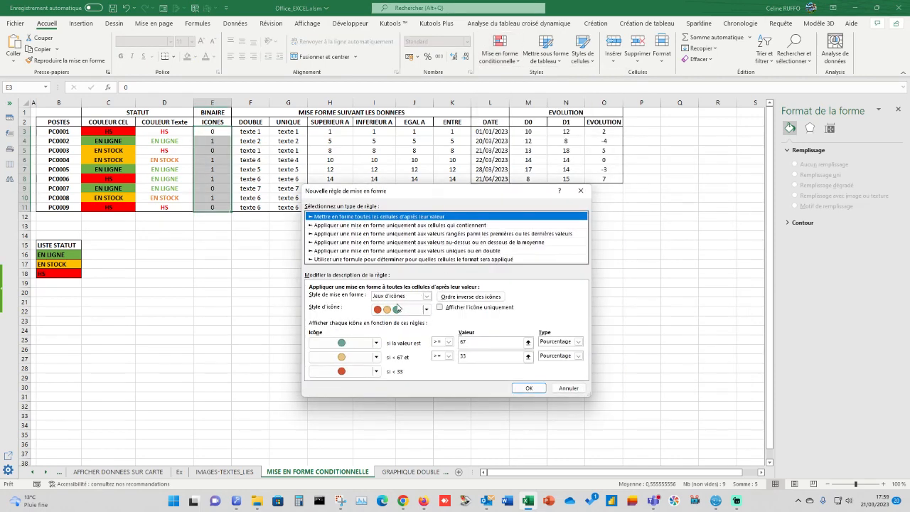
{"action": "left_click", "coordinate": [427, 310]}
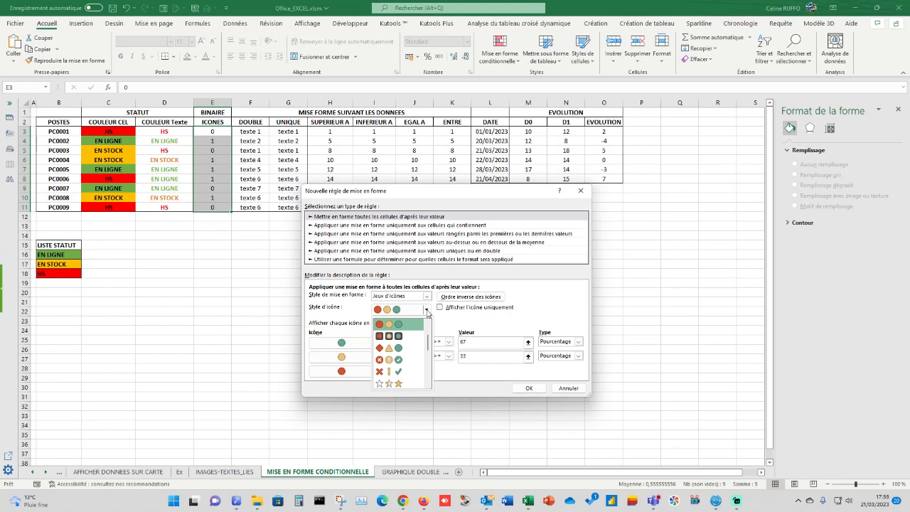
{"action": "left_click", "coordinate": [403, 325]}
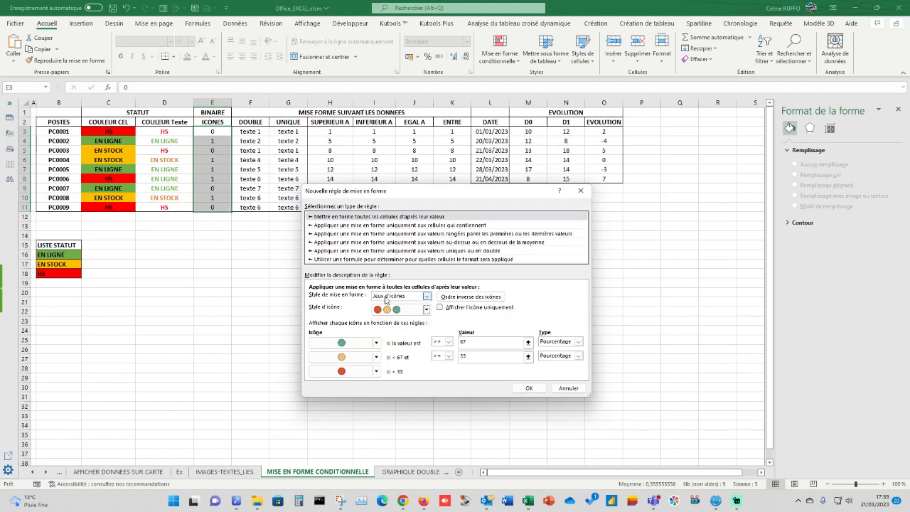
Set the first condition to no cell icon and both threshold types to Nombre, clearing the first threshold value.
{"action": "left_click", "coordinate": [376, 345]}
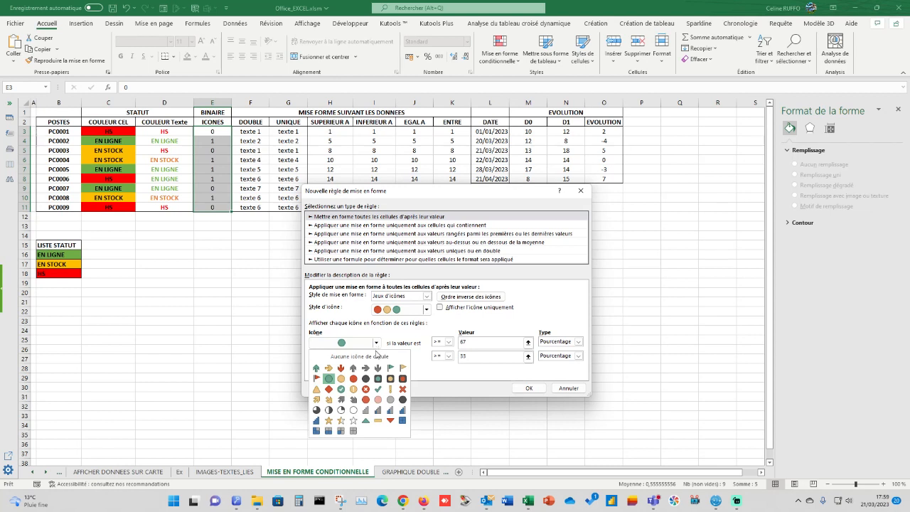
{"action": "left_click", "coordinate": [374, 355]}
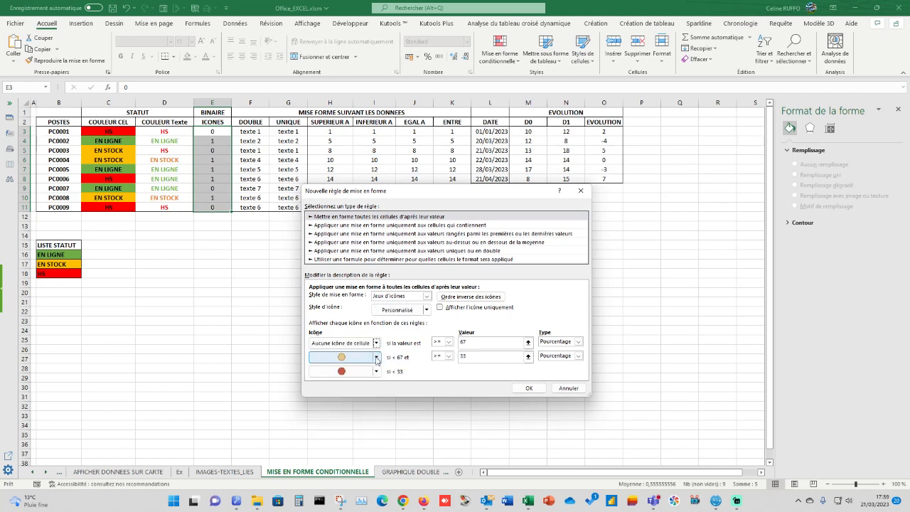
{"action": "left_click", "coordinate": [578, 342]}
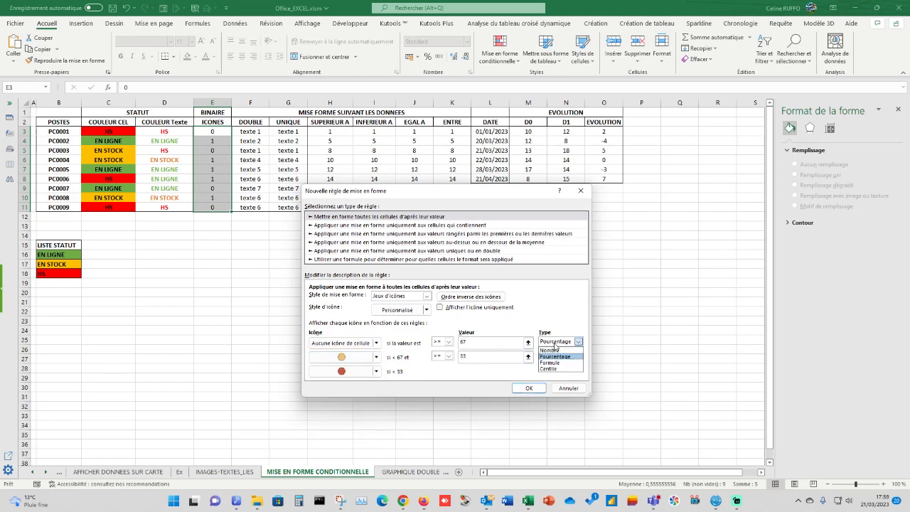
{"action": "left_click", "coordinate": [558, 349]}
{"action": "left_click", "coordinate": [469, 341]}
{"action": "key", "text": "BackSpace"}
{"action": "left_click", "coordinate": [579, 355]}
{"action": "left_click", "coordinate": [552, 363]}
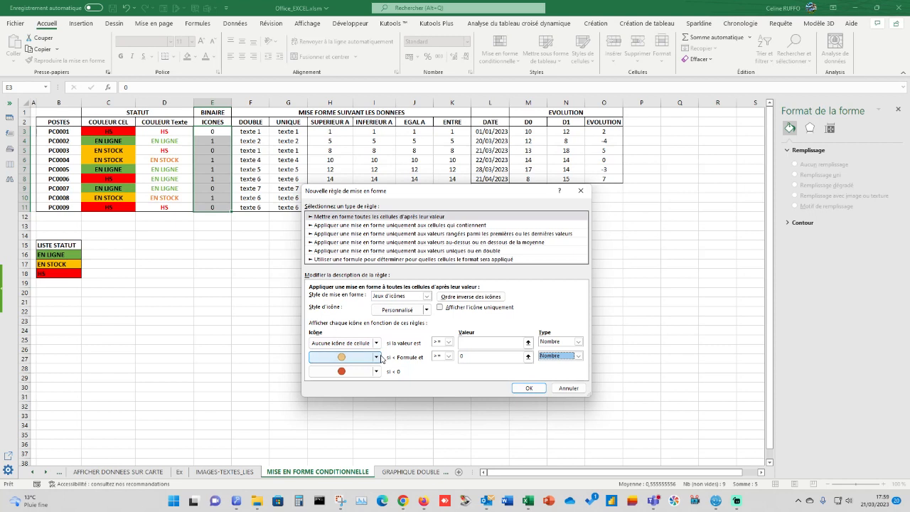
Assign the circled green check to the second condition with threshold 1, and the circled red cross to the third condition.
{"action": "left_click", "coordinate": [377, 357]}
{"action": "left_click", "coordinate": [316, 382]}
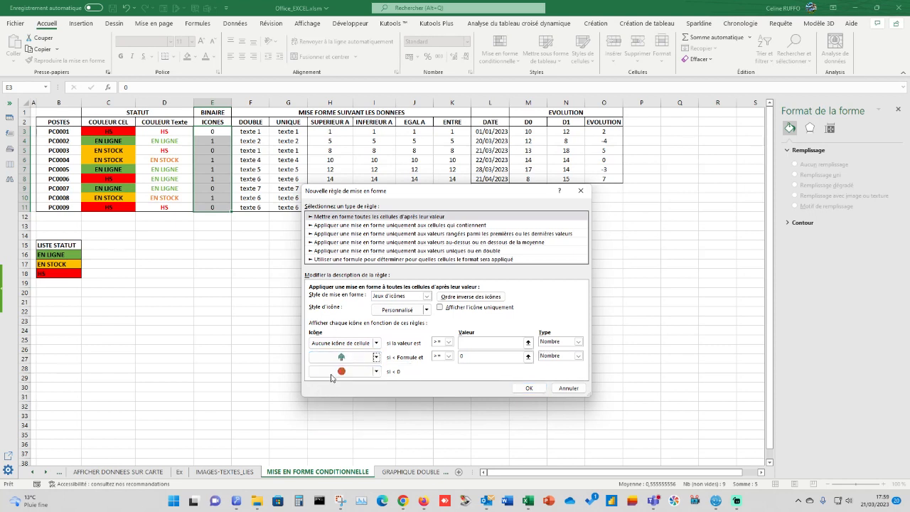
{"action": "left_click", "coordinate": [377, 357]}
{"action": "left_click", "coordinate": [330, 393]}
{"action": "left_click", "coordinate": [377, 357]}
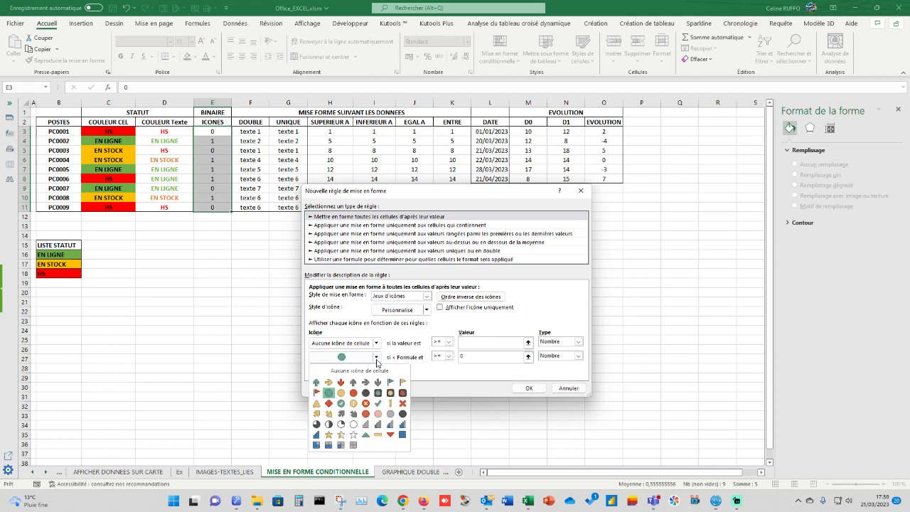
{"action": "left_click", "coordinate": [342, 404]}
{"action": "left_click", "coordinate": [377, 371]}
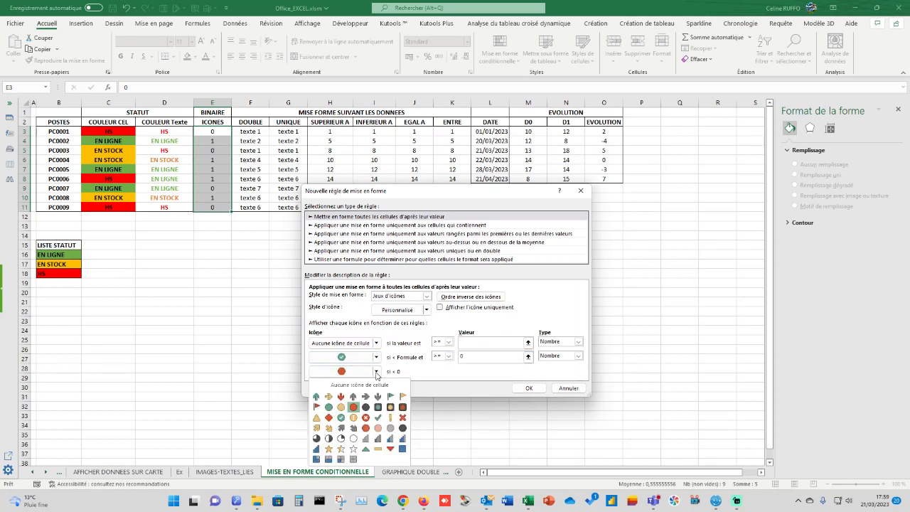
{"action": "left_click", "coordinate": [365, 417]}
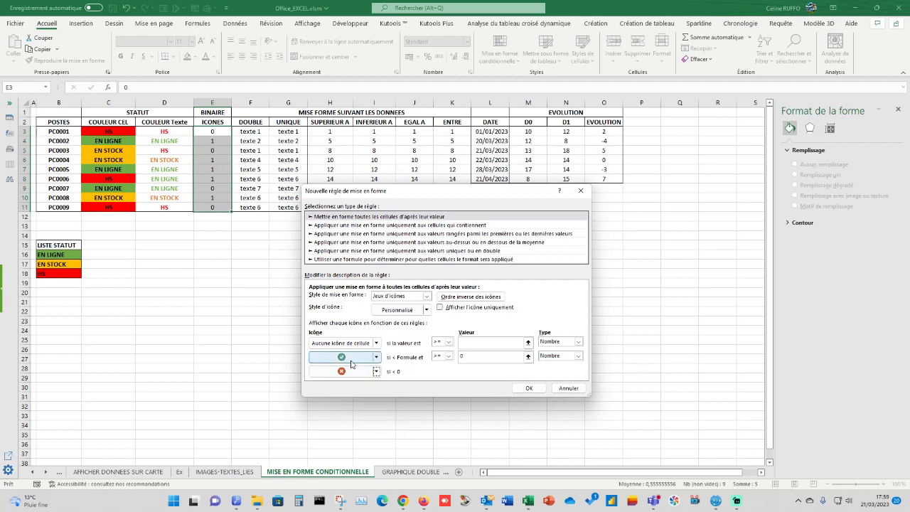
{"action": "double_click", "coordinate": [470, 357]}
{"action": "type", "text": "1"}
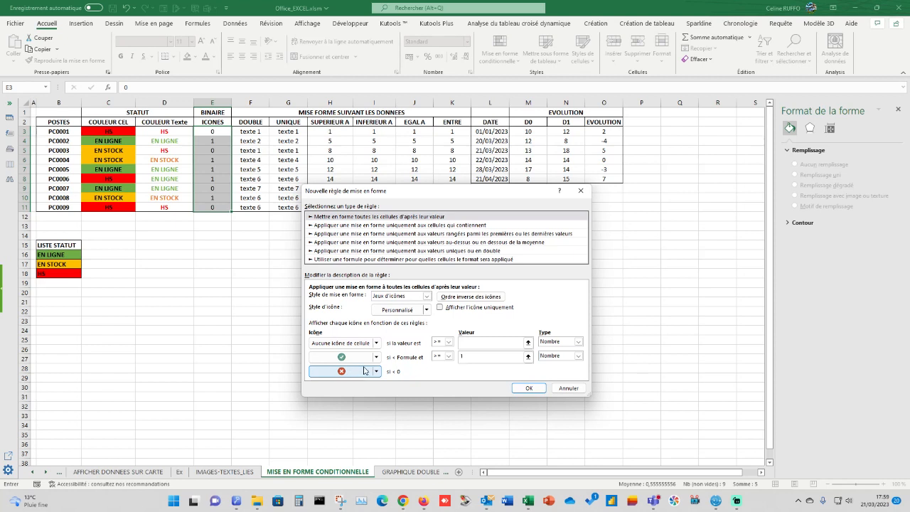
Assign the circled green check to the first condition, the circled red cross to the second, and no cell icon to the third.
{"action": "left_click", "coordinate": [377, 343]}
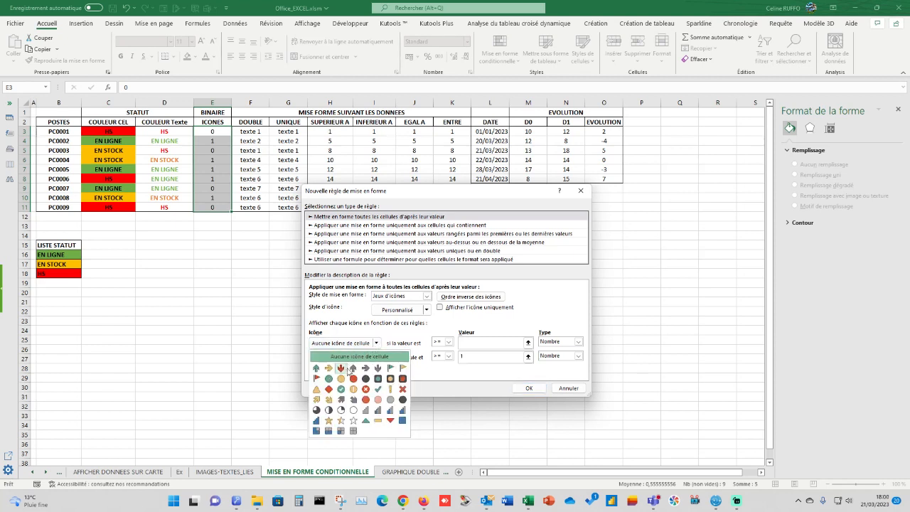
{"action": "left_click", "coordinate": [342, 390]}
{"action": "left_click", "coordinate": [377, 357]}
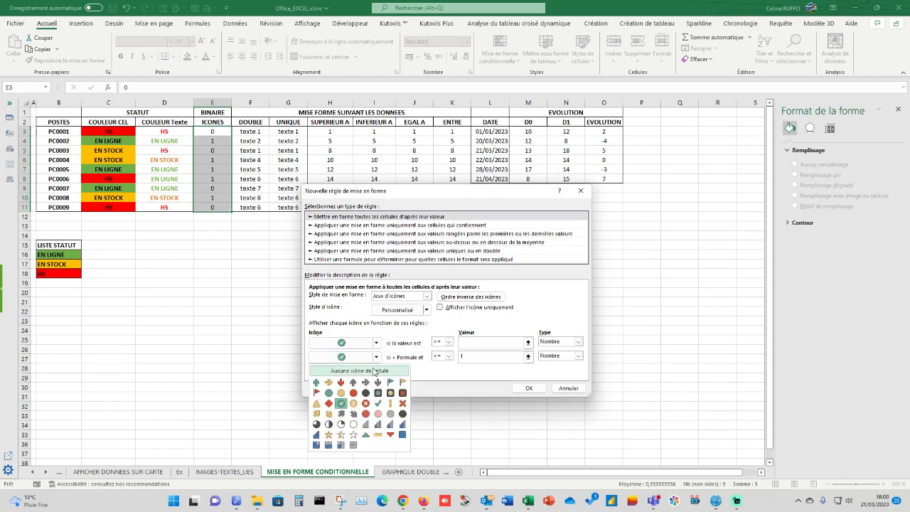
{"action": "left_click", "coordinate": [365, 404]}
{"action": "left_click", "coordinate": [377, 372]}
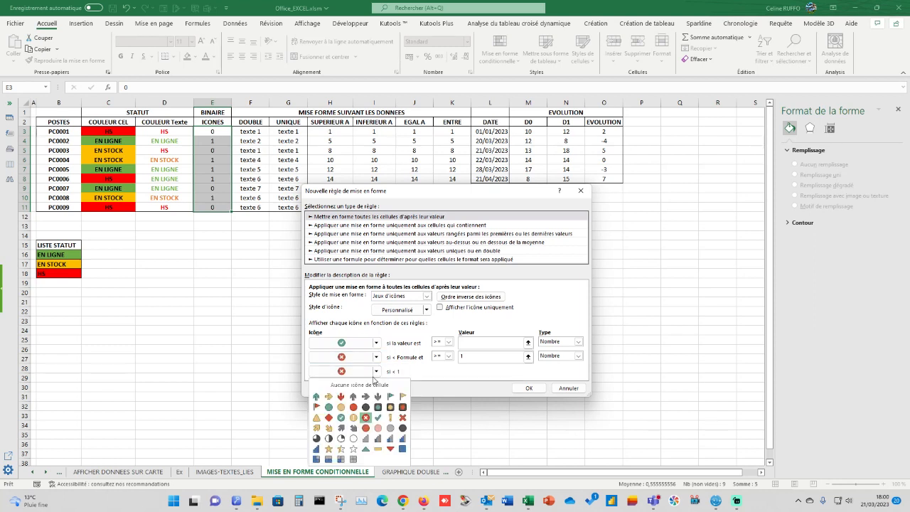
{"action": "left_click", "coordinate": [359, 385]}
Set the first threshold to >= 1 and the second to >= 0, and apply the icon rule.
{"action": "left_click", "coordinate": [469, 343]}
{"action": "type", "text": "1"}
{"action": "left_click", "coordinate": [465, 358]}
{"action": "left_click_drag", "start_coordinate": [459, 357], "coordinate": [453, 357]}
{"action": "key", "text": "BackSpace"}
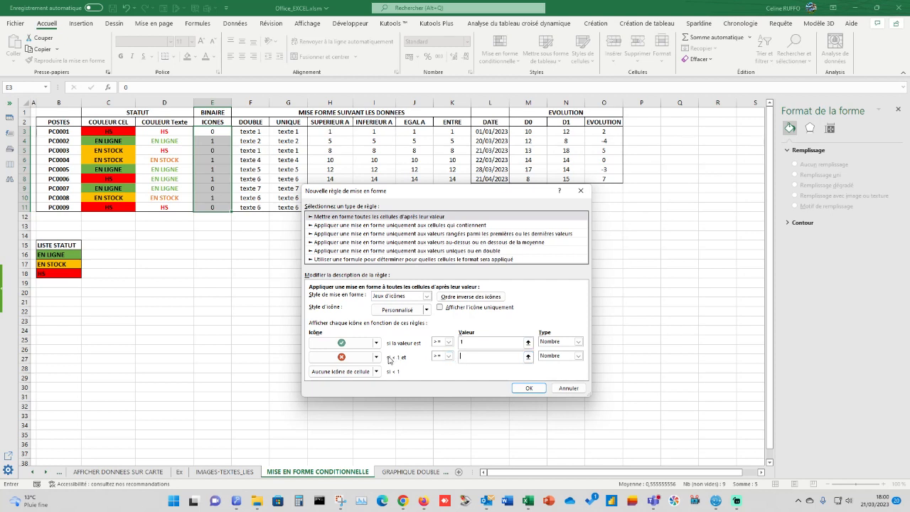
{"action": "left_click", "coordinate": [448, 356]}
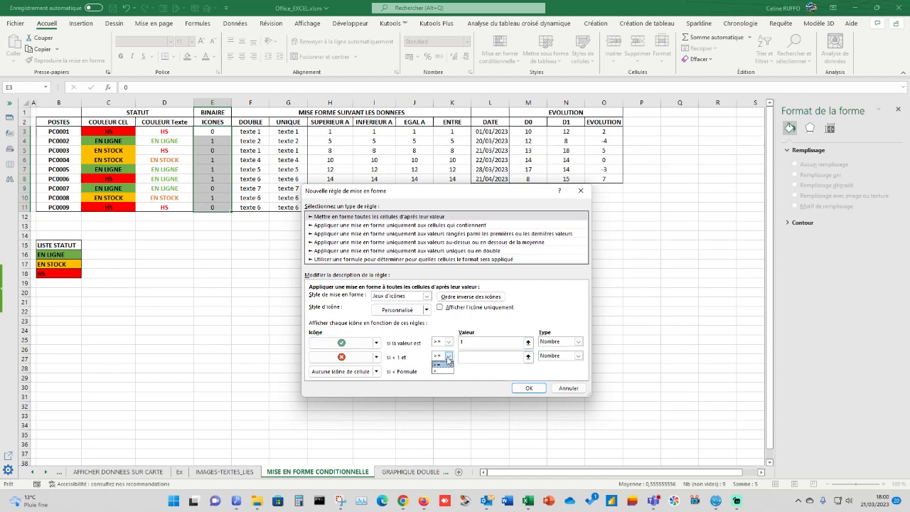
{"action": "left_click", "coordinate": [448, 360]}
{"action": "left_click", "coordinate": [467, 356]}
{"action": "type", "text": "0"}
{"action": "left_click", "coordinate": [471, 343]}
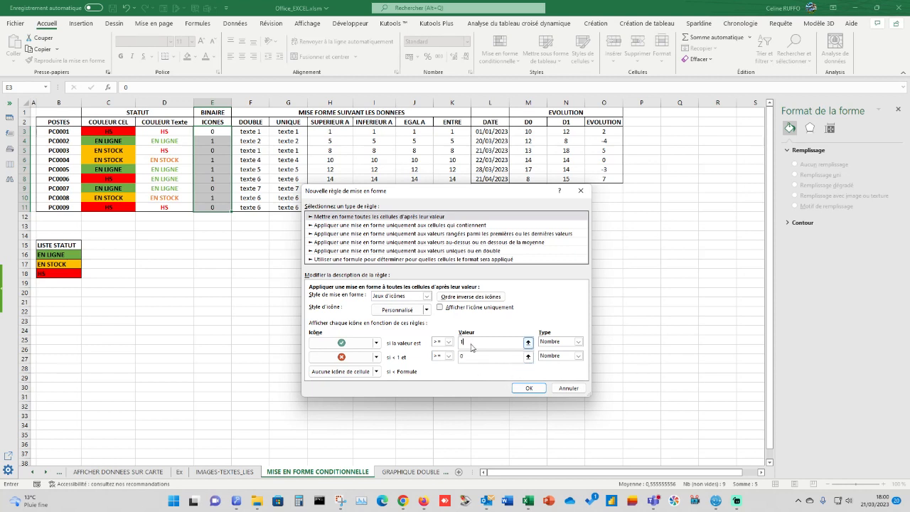
{"action": "left_click", "coordinate": [477, 358]}
{"action": "left_click", "coordinate": [531, 388]}
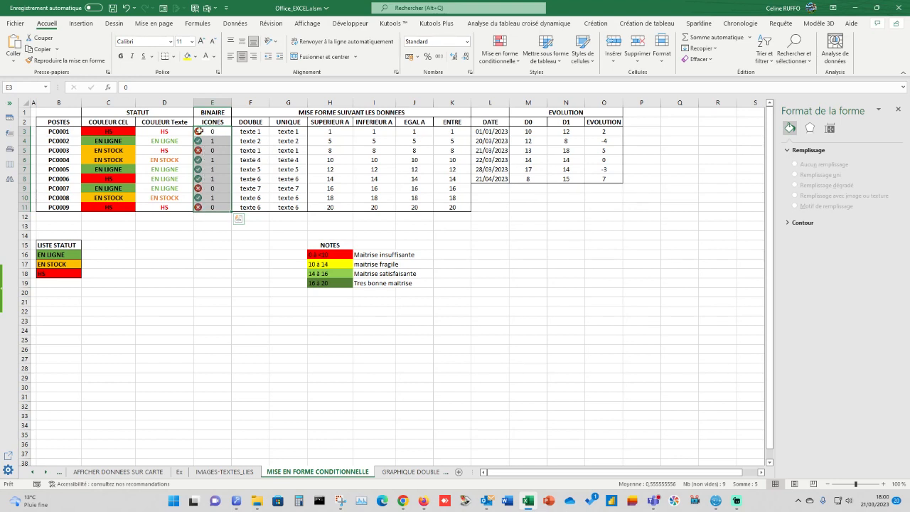
Edit the icon-set rule on E3:E11 to show only the icons without the cell values, and apply it.
{"action": "left_click", "coordinate": [510, 66]}
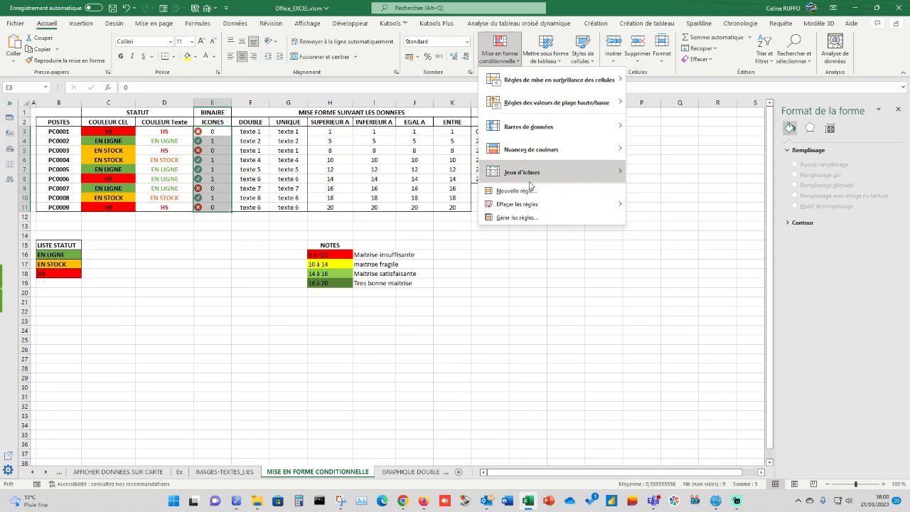
{"action": "left_click", "coordinate": [517, 218]}
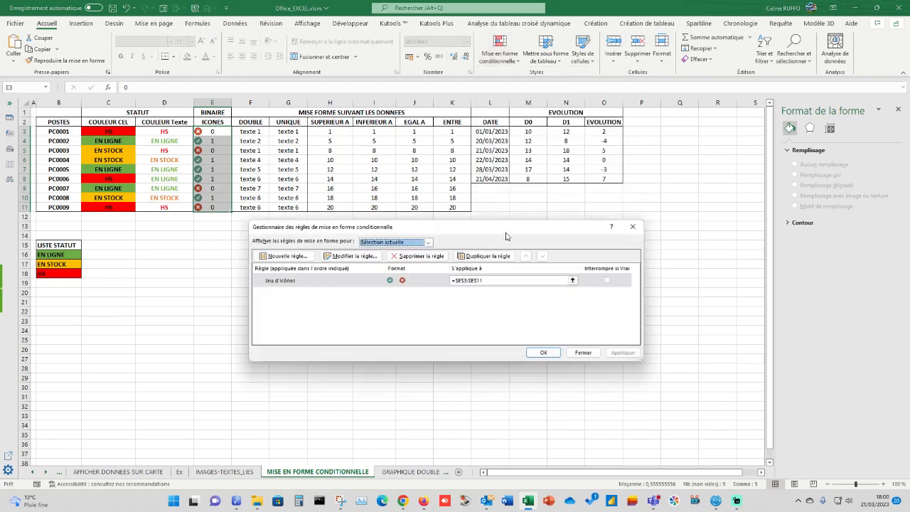
{"action": "double_click", "coordinate": [399, 282]}
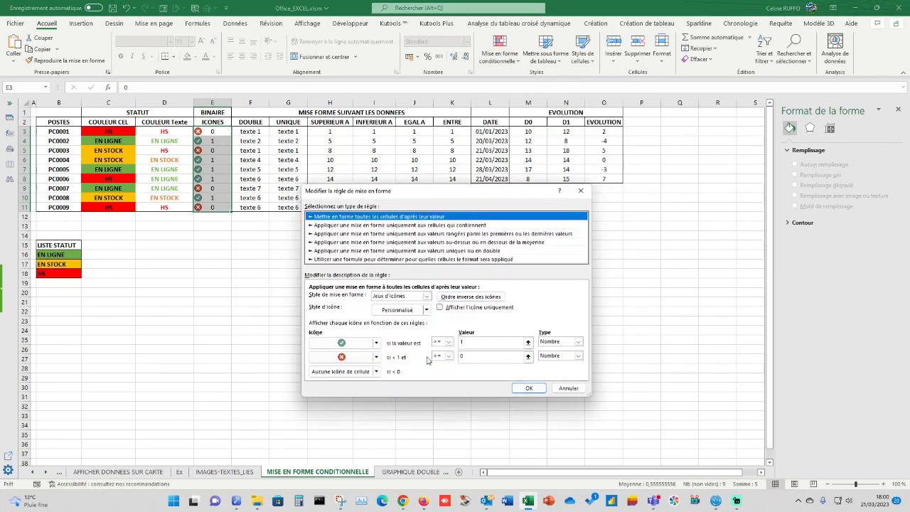
{"action": "left_click", "coordinate": [439, 308]}
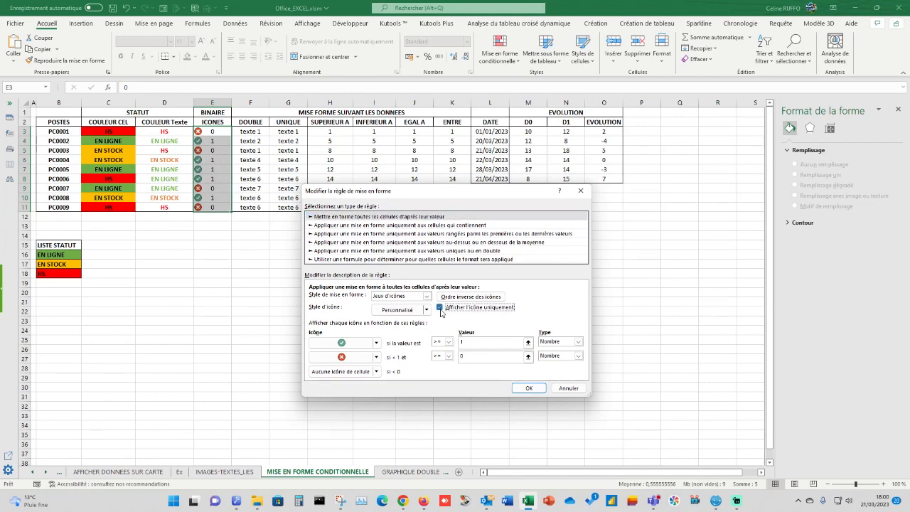
{"action": "left_click", "coordinate": [530, 388]}
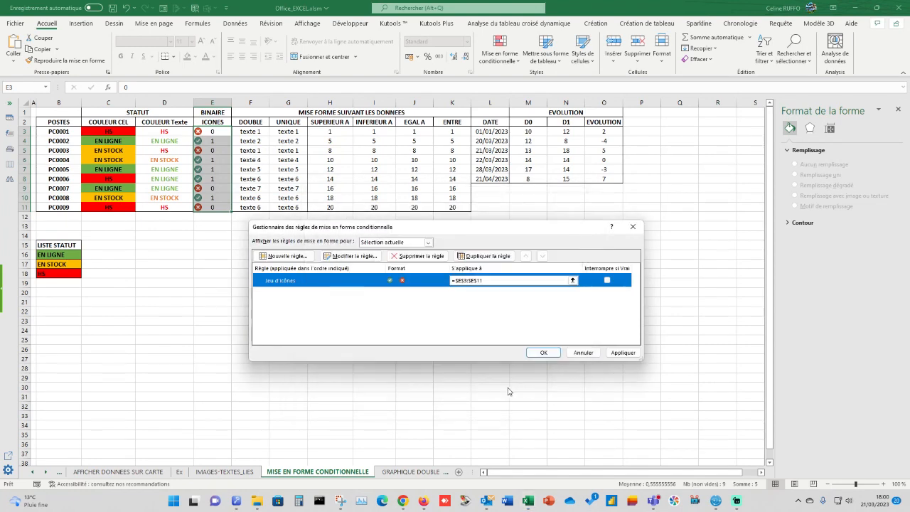
{"action": "left_click", "coordinate": [544, 354]}
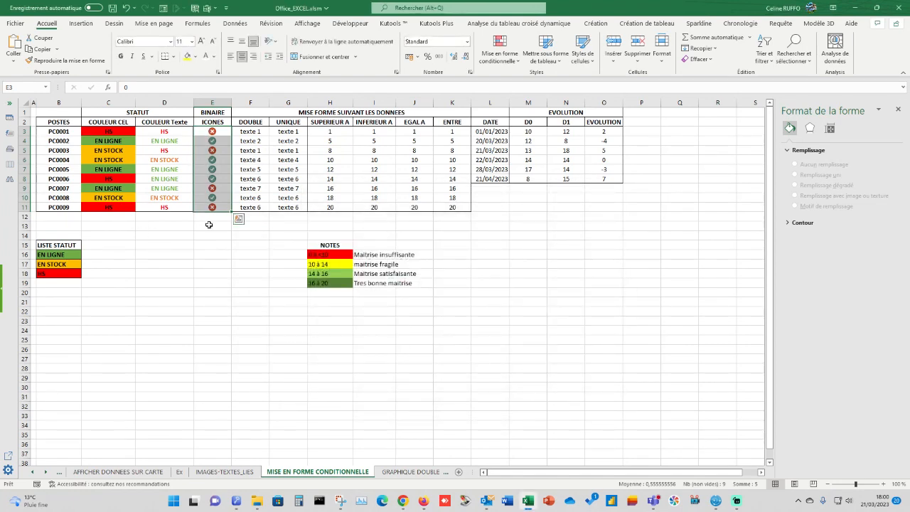
{"action": "left_click", "coordinate": [209, 255]}
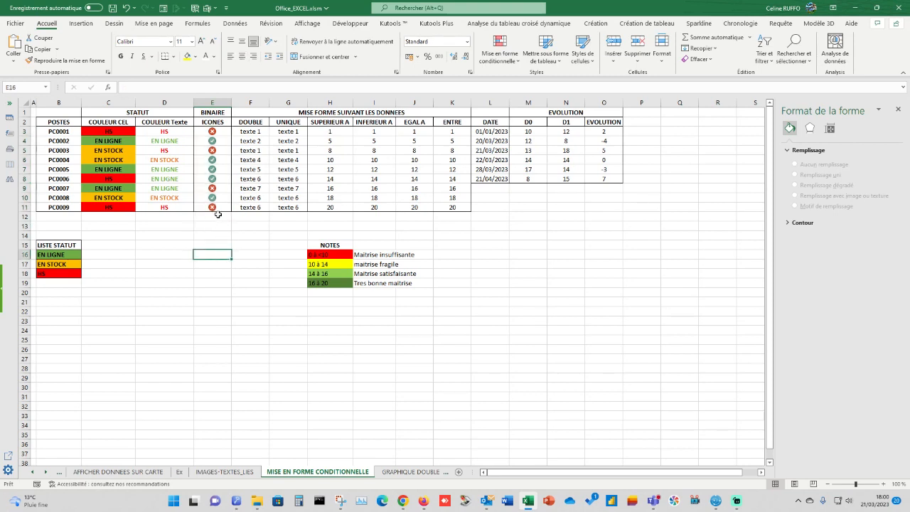
Test the icon rule by changing the ICONES value of PC0001 to 1.
{"action": "left_click", "coordinate": [211, 131]}
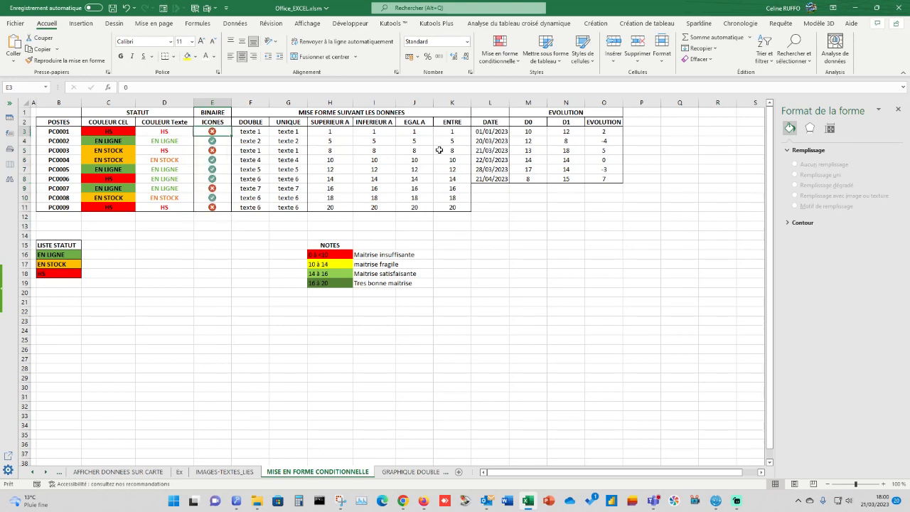
{"action": "type", "text": "1"}
{"action": "key", "text": "Return"}
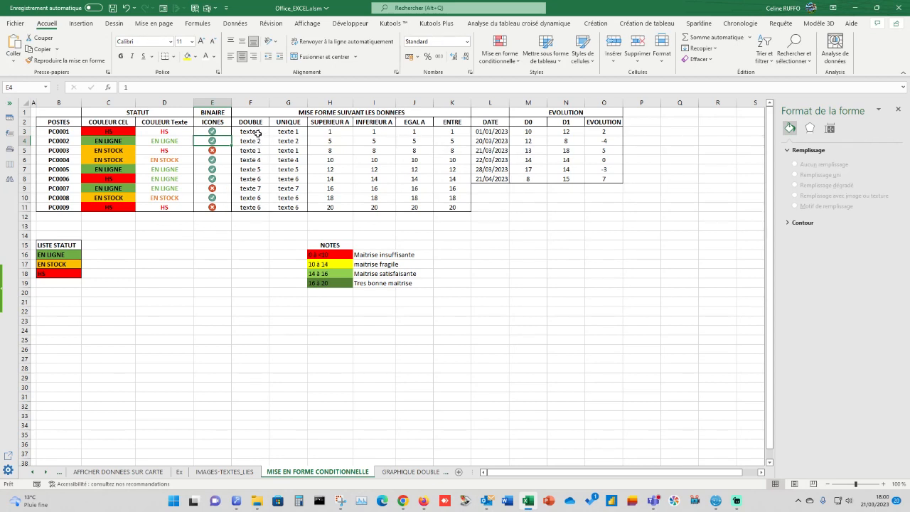
Highlight the duplicate values in F3:F11 (DOUBLE column) with light red fill and dark red text.
{"action": "left_click_drag", "start_coordinate": [257, 130], "coordinate": [249, 207]}
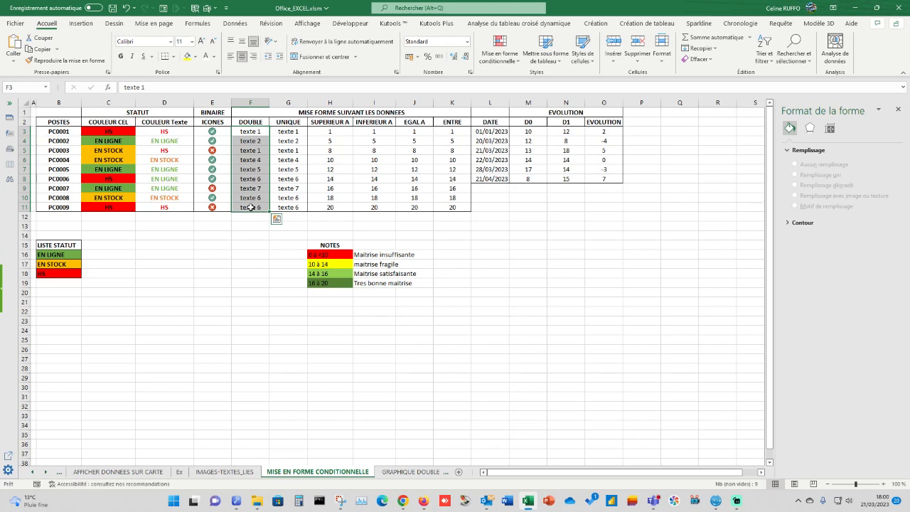
{"action": "left_click", "coordinate": [506, 56]}
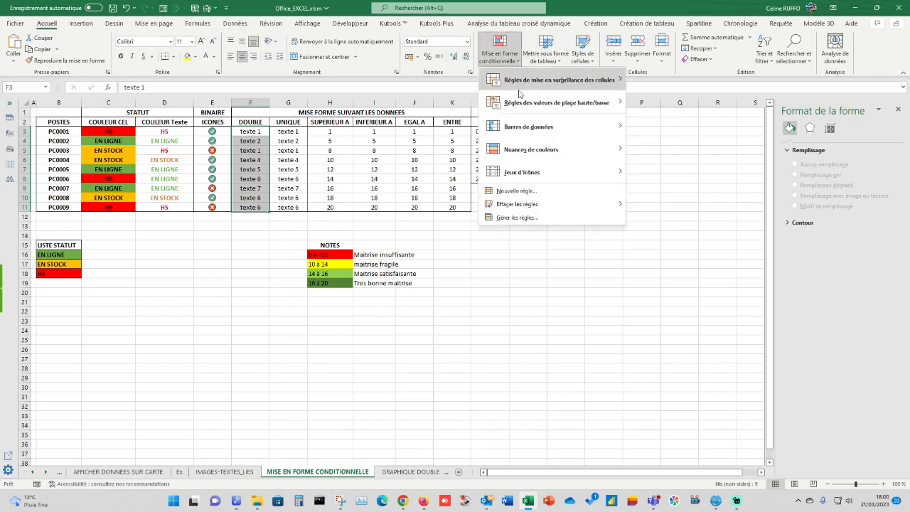
{"action": "mouse_move", "coordinate": [569, 80]}
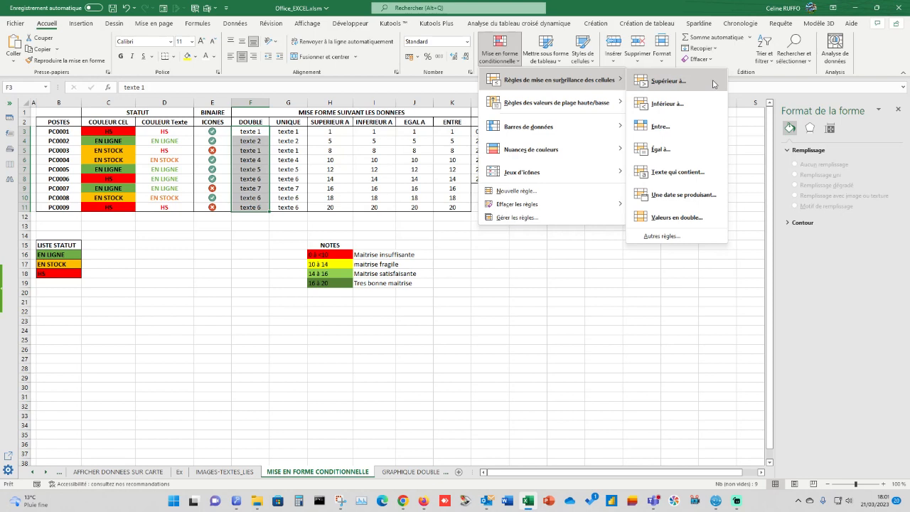
{"action": "left_click", "coordinate": [659, 220]}
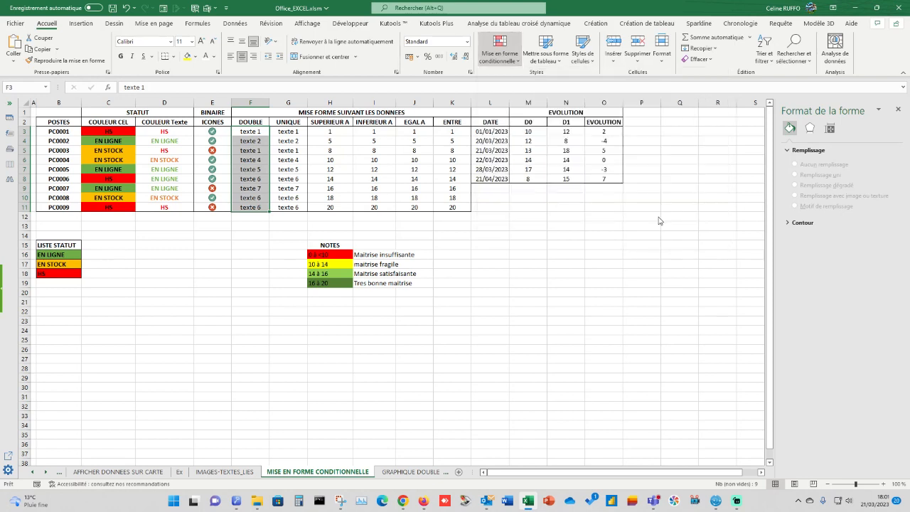
{"action": "left_click", "coordinate": [431, 285]}
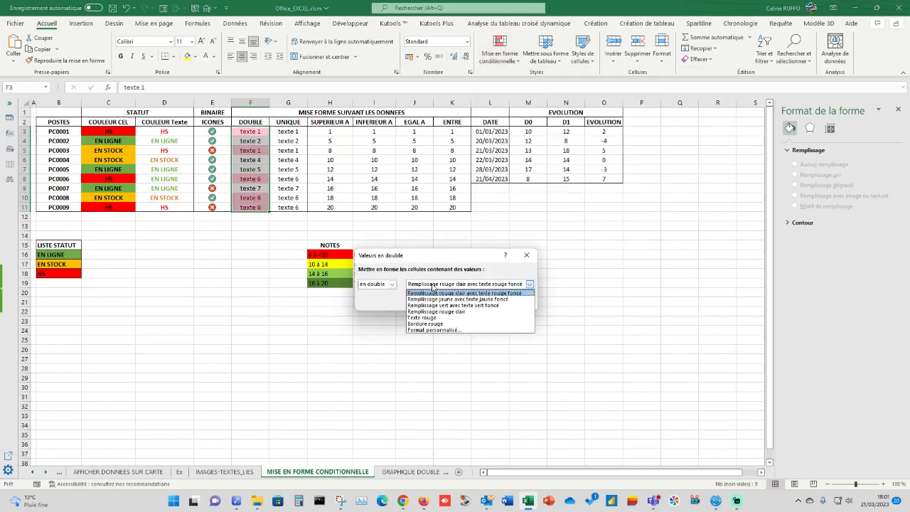
{"action": "left_click", "coordinate": [459, 293]}
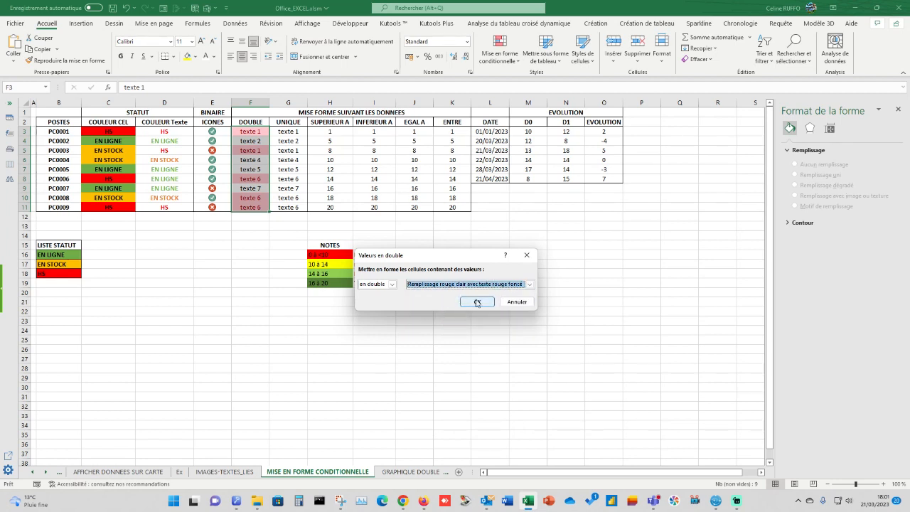
{"action": "left_click", "coordinate": [476, 303]}
{"action": "left_click", "coordinate": [223, 304]}
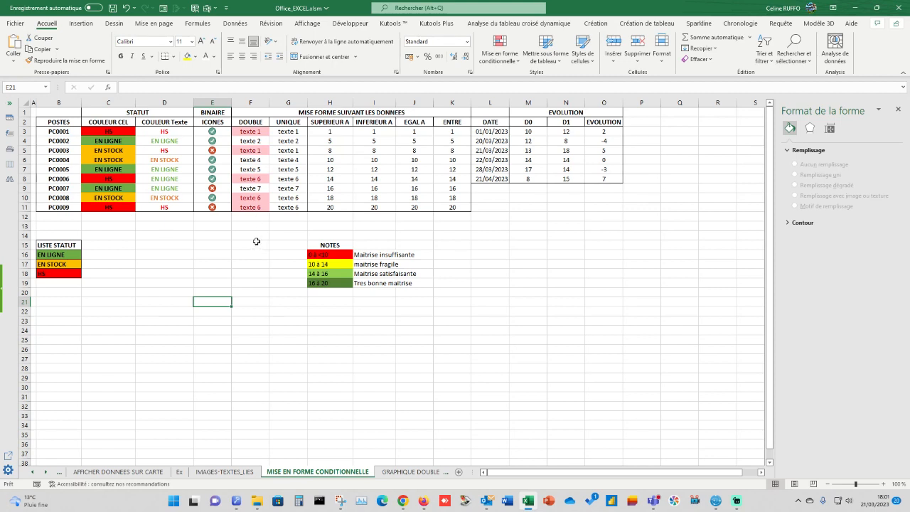
Highlight the unique values in G3:G11 (UNIQUE column) with green fill and dark green text.
{"action": "left_click_drag", "start_coordinate": [290, 132], "coordinate": [288, 204]}
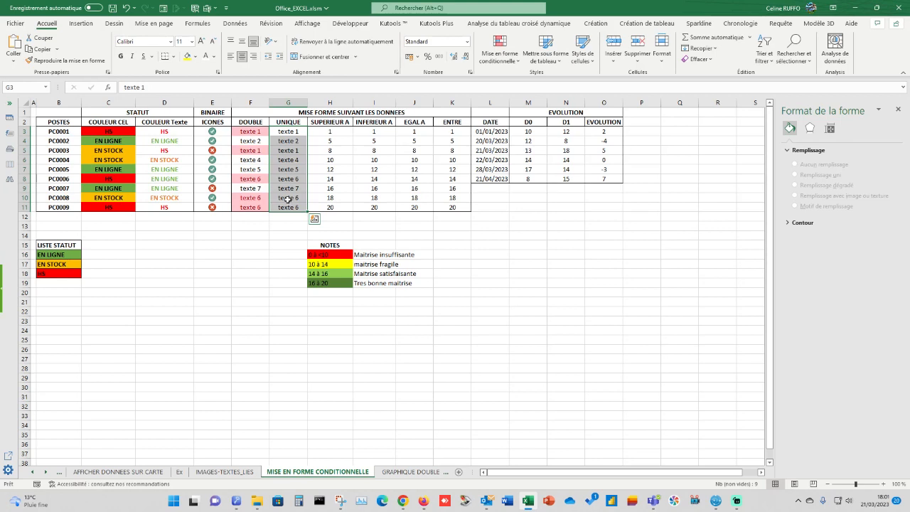
{"action": "left_click", "coordinate": [500, 50]}
{"action": "mouse_move", "coordinate": [519, 83]}
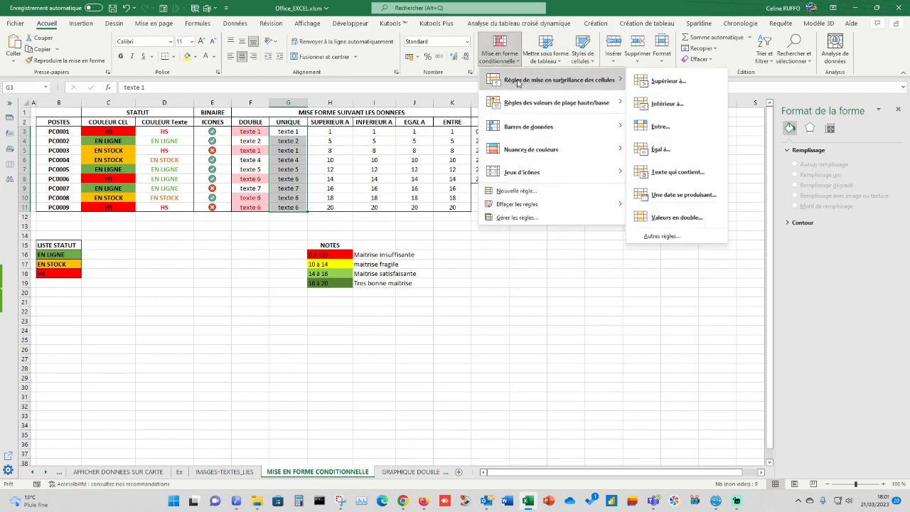
{"action": "left_click", "coordinate": [653, 218]}
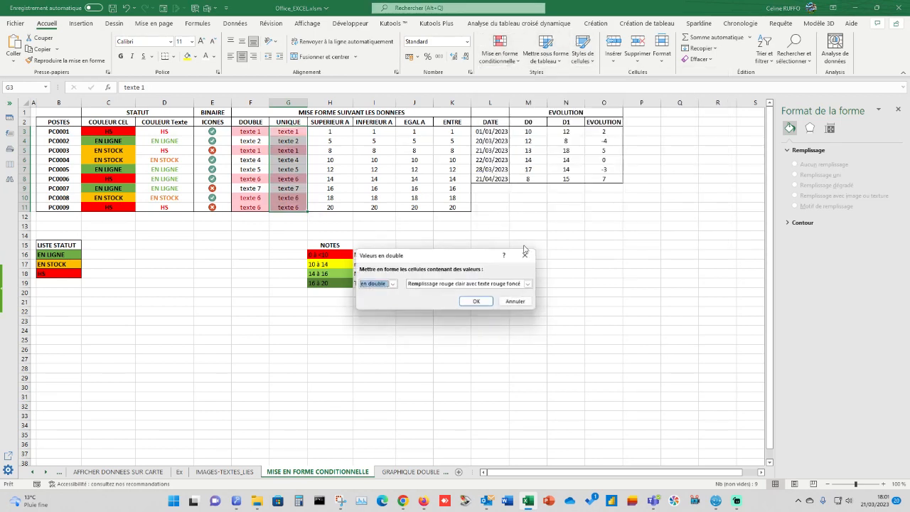
{"action": "left_click", "coordinate": [392, 283]}
{"action": "left_click", "coordinate": [377, 299]}
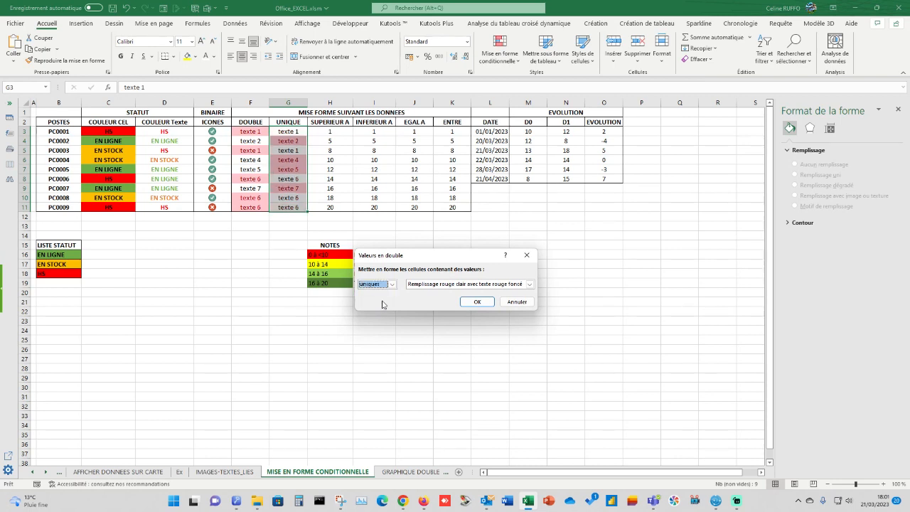
{"action": "left_click", "coordinate": [461, 284]}
{"action": "left_click", "coordinate": [460, 310]}
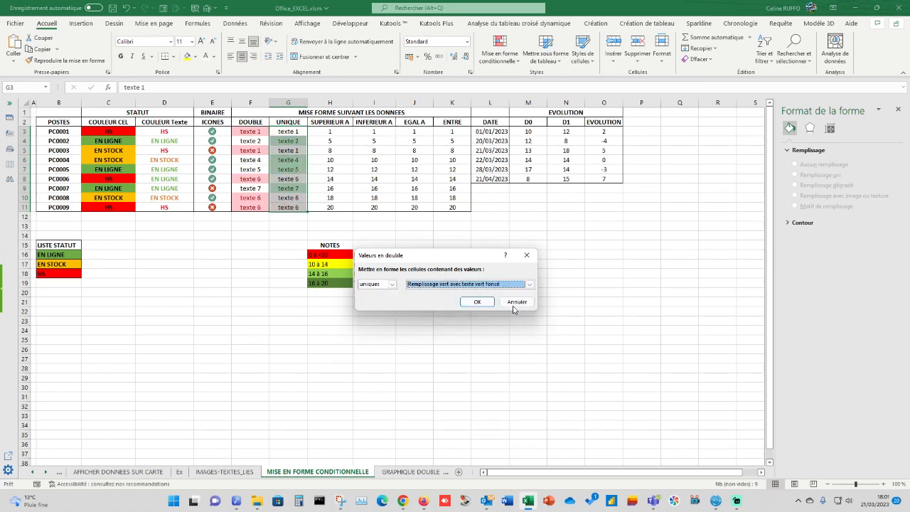
{"action": "left_click", "coordinate": [470, 303]}
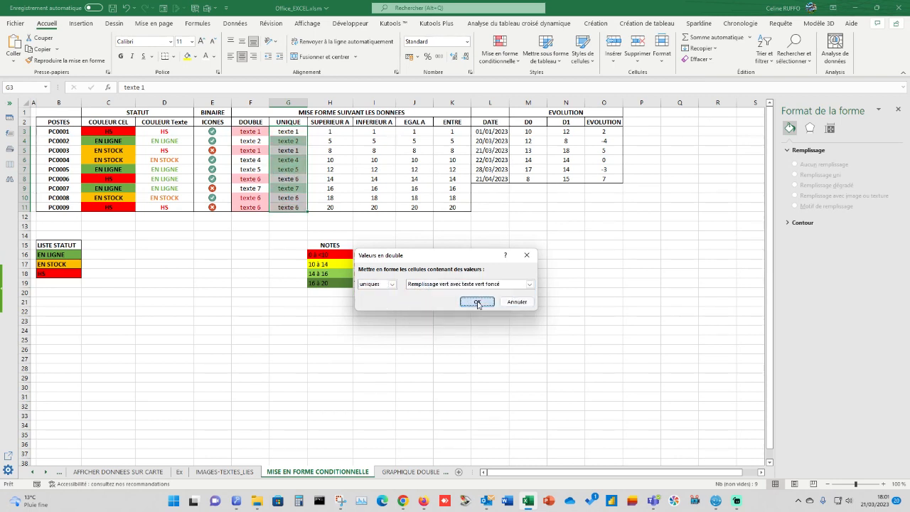
{"action": "left_click", "coordinate": [246, 255]}
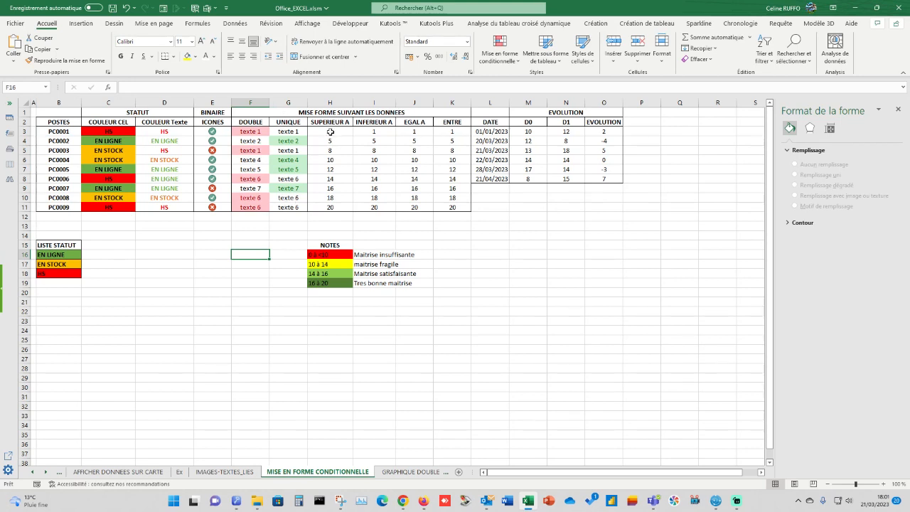
Create a Greater Than highlighting rule on H3:H11 (SUPERIEUR A column) with 14 as the threshold.
{"action": "left_click_drag", "start_coordinate": [331, 131], "coordinate": [330, 204]}
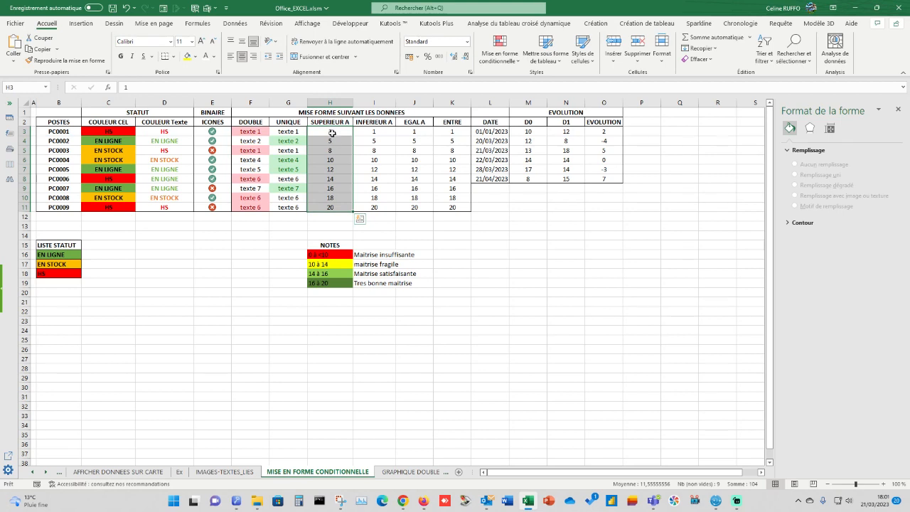
{"action": "left_click", "coordinate": [508, 57]}
{"action": "mouse_move", "coordinate": [612, 82]}
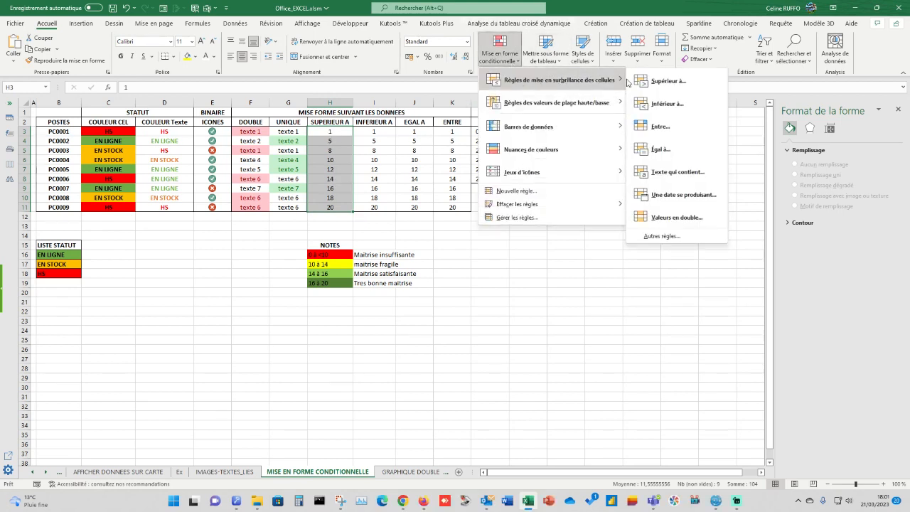
{"action": "left_click", "coordinate": [675, 84]}
{"action": "left_click_drag", "start_coordinate": [344, 295], "coordinate": [324, 295]}
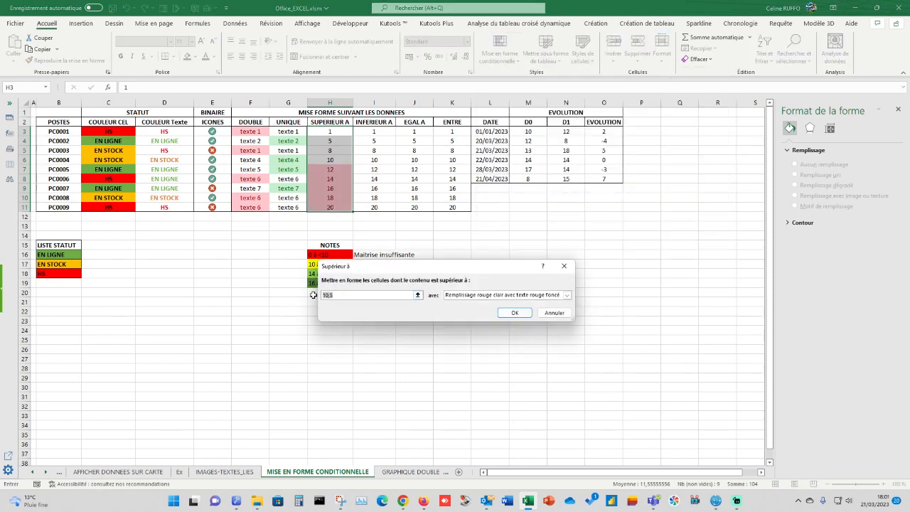
{"action": "type", "text": "14"}
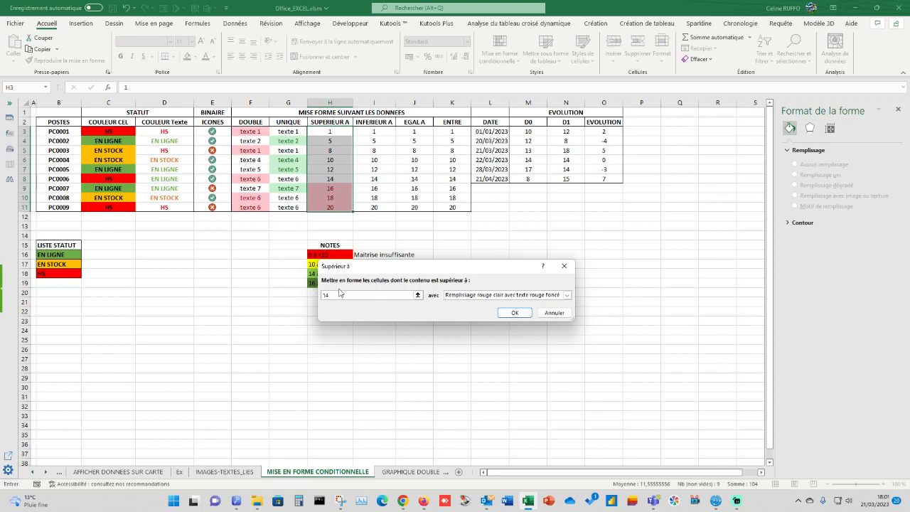
Give the greater-than rule a custom format with an orange background fill.
{"action": "left_click", "coordinate": [487, 296]}
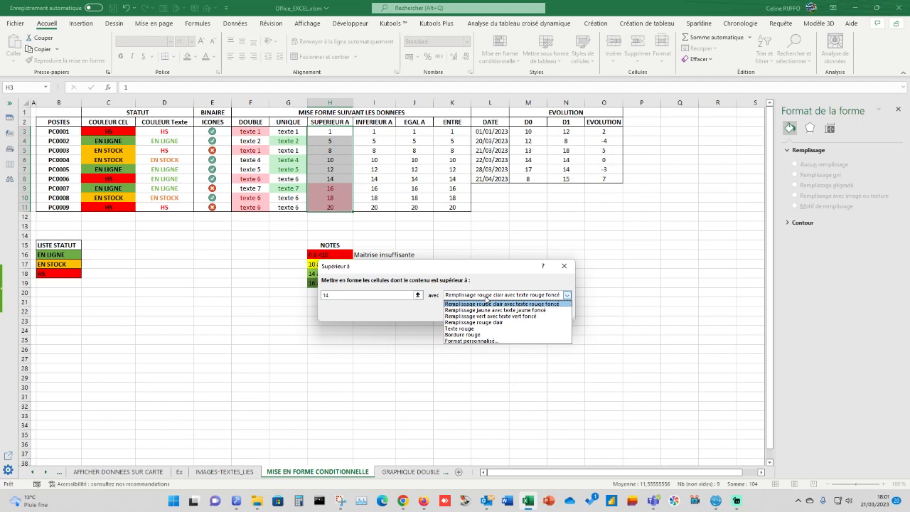
{"action": "left_click", "coordinate": [472, 341]}
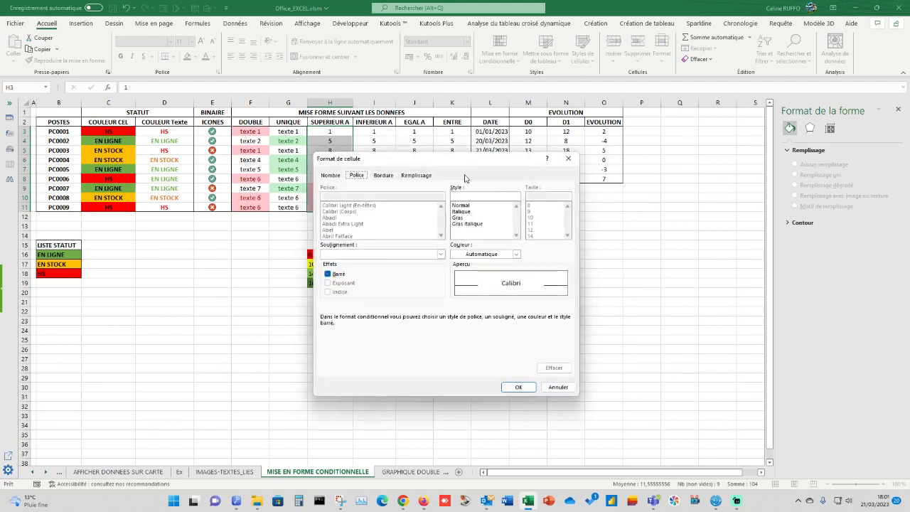
{"action": "left_click", "coordinate": [417, 176]}
{"action": "left_click", "coordinate": [348, 269]}
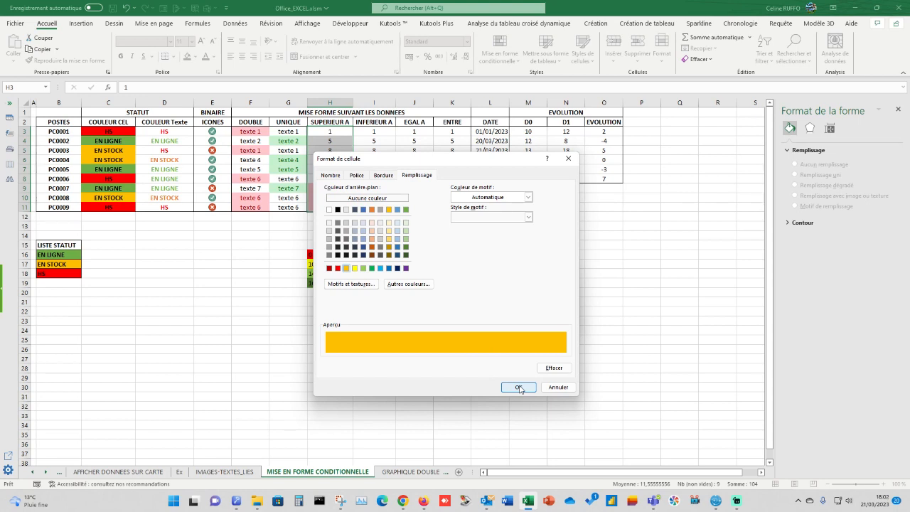
{"action": "left_click", "coordinate": [519, 388]}
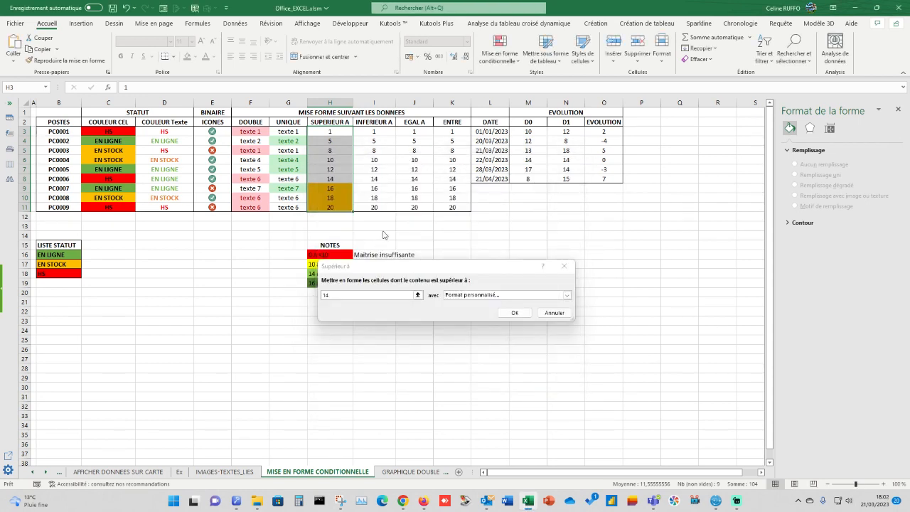
Change the greater-than rule's custom background fill to yellow.
{"action": "left_click", "coordinate": [458, 299]}
{"action": "left_click", "coordinate": [469, 341]}
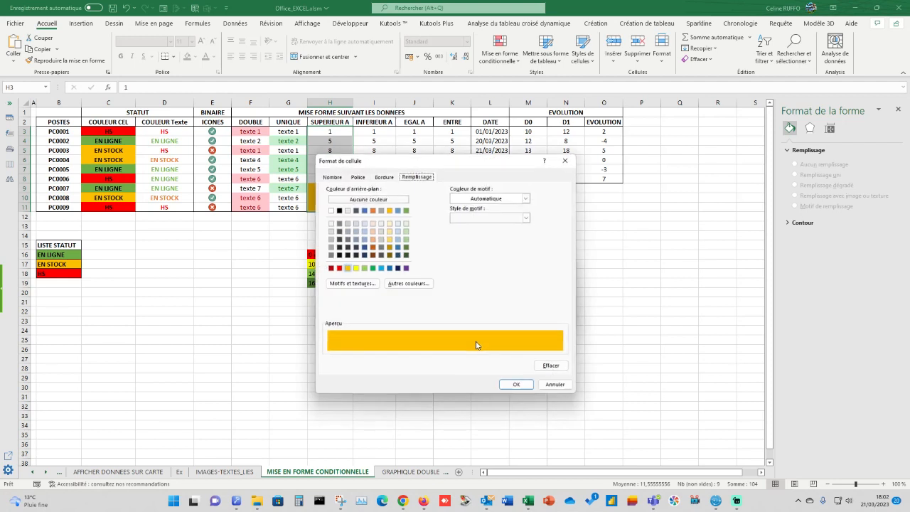
{"action": "left_click", "coordinate": [355, 268]}
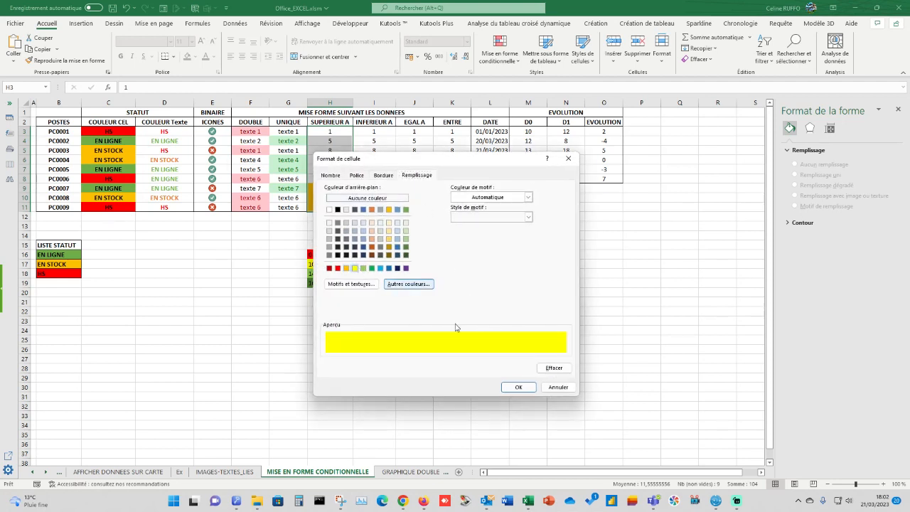
{"action": "left_click", "coordinate": [522, 388]}
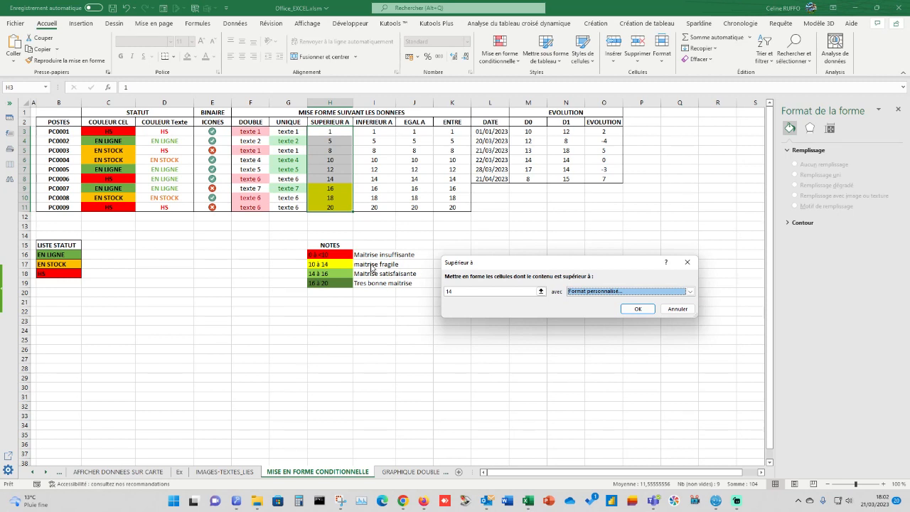
Set the greater-than rule's custom background fill to green and apply the rule.
{"action": "left_click", "coordinate": [594, 294]}
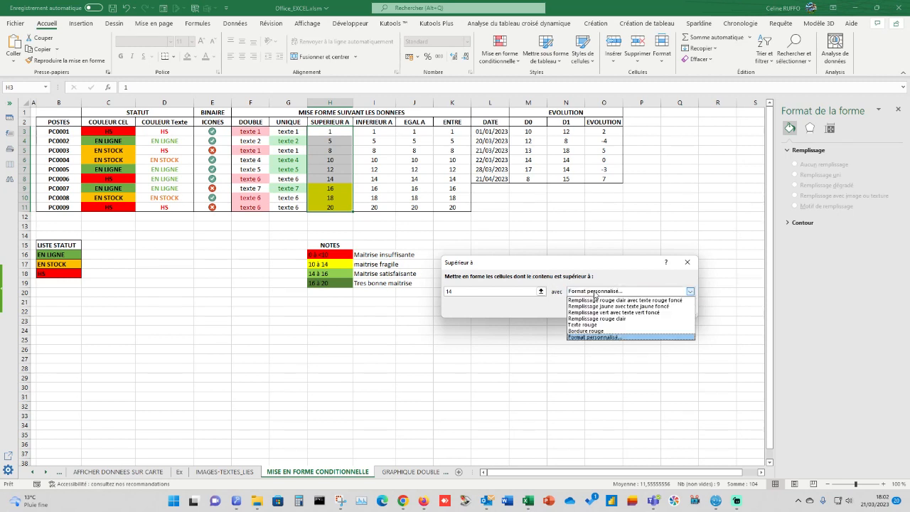
{"action": "left_click", "coordinate": [590, 340]}
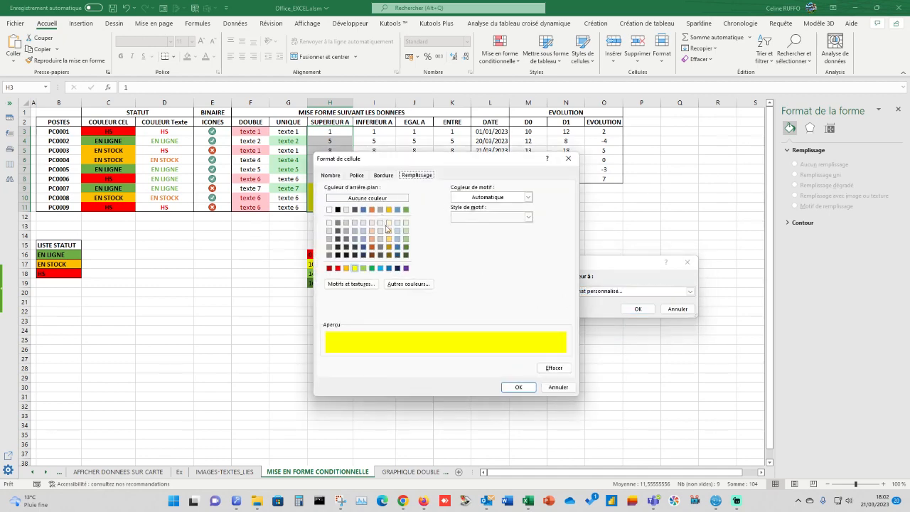
{"action": "left_click", "coordinate": [406, 210]}
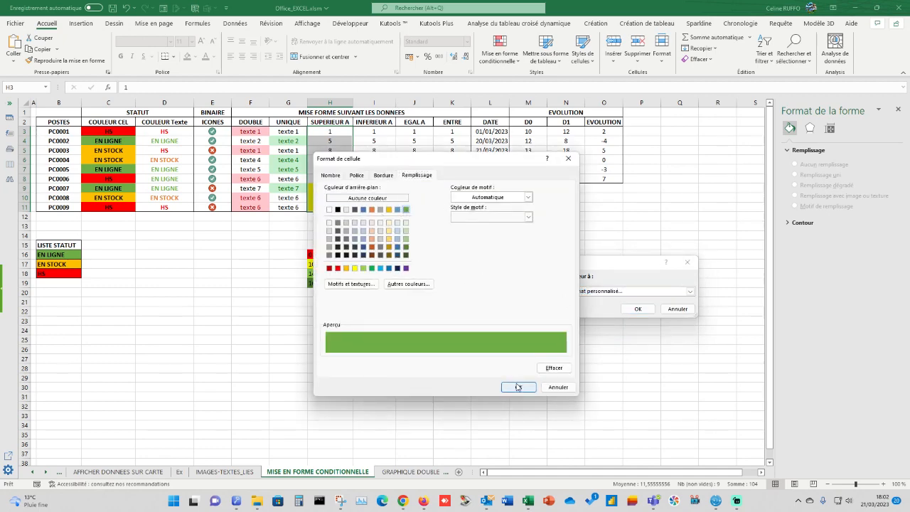
{"action": "left_click_drag", "start_coordinate": [429, 162], "coordinate": [517, 163]}
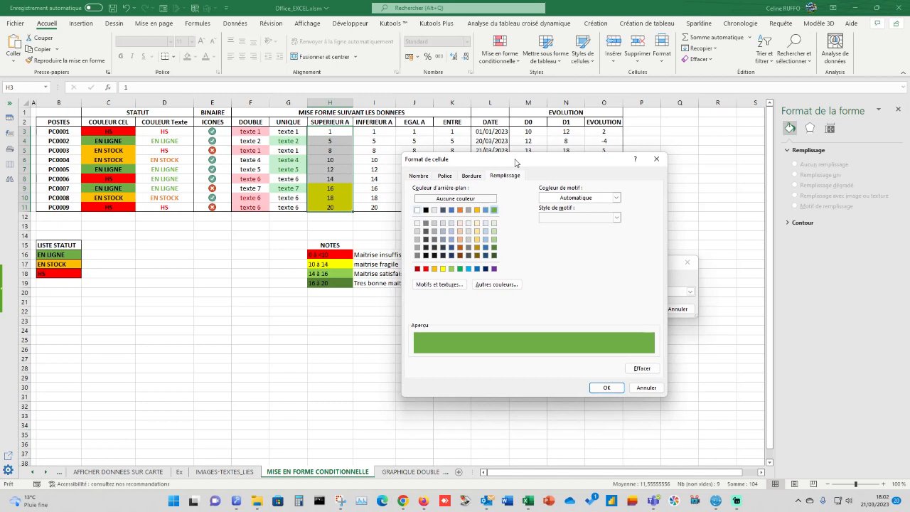
{"action": "left_click", "coordinate": [607, 387]}
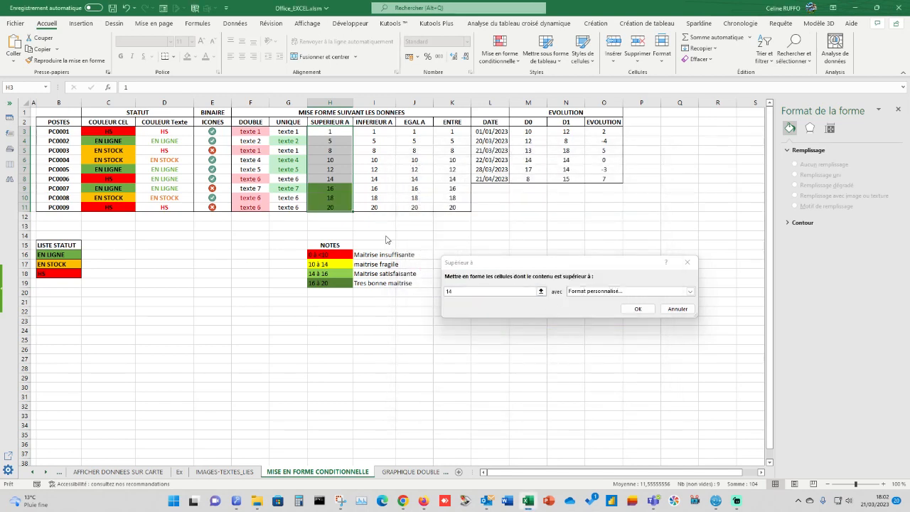
{"action": "left_click", "coordinate": [638, 309]}
{"action": "left_click", "coordinate": [488, 274]}
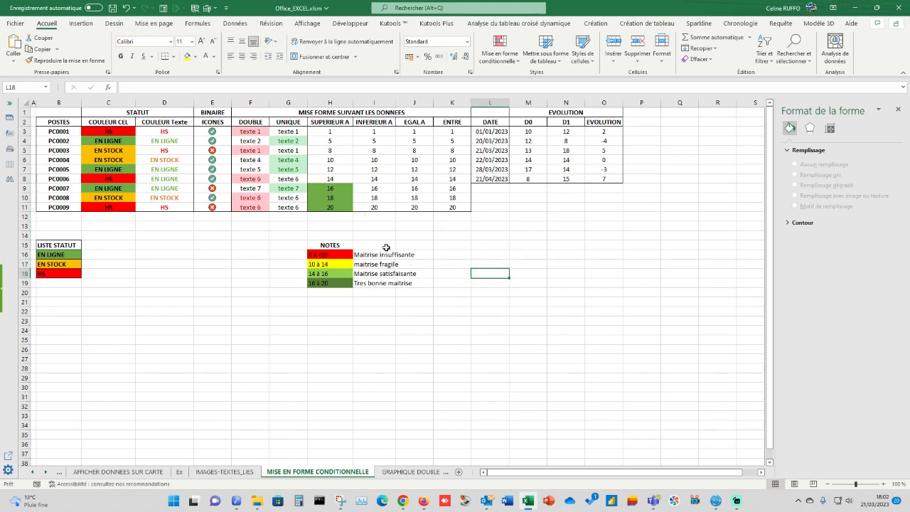
Test the greater-than rule by changing the value in H9 to 14 and finally to 15.
{"action": "left_click", "coordinate": [344, 190]}
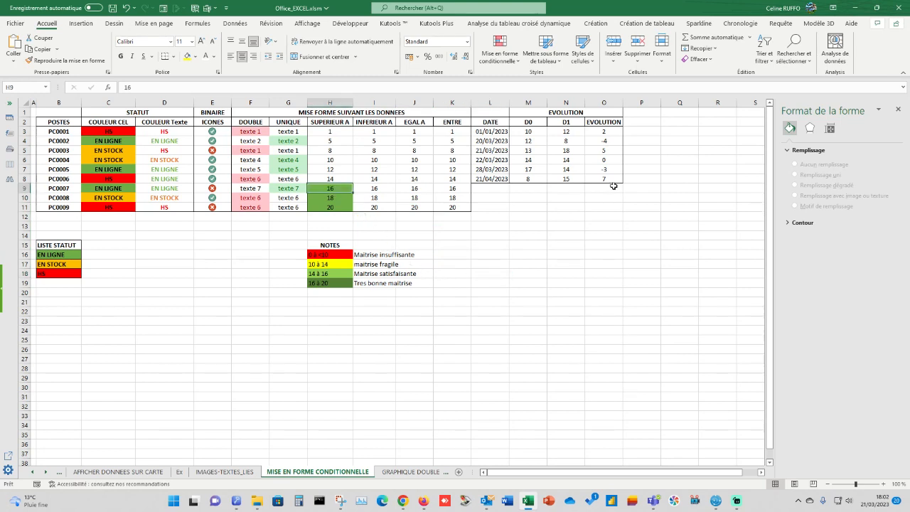
{"action": "type", "text": "14"}
{"action": "key", "text": "Return"}
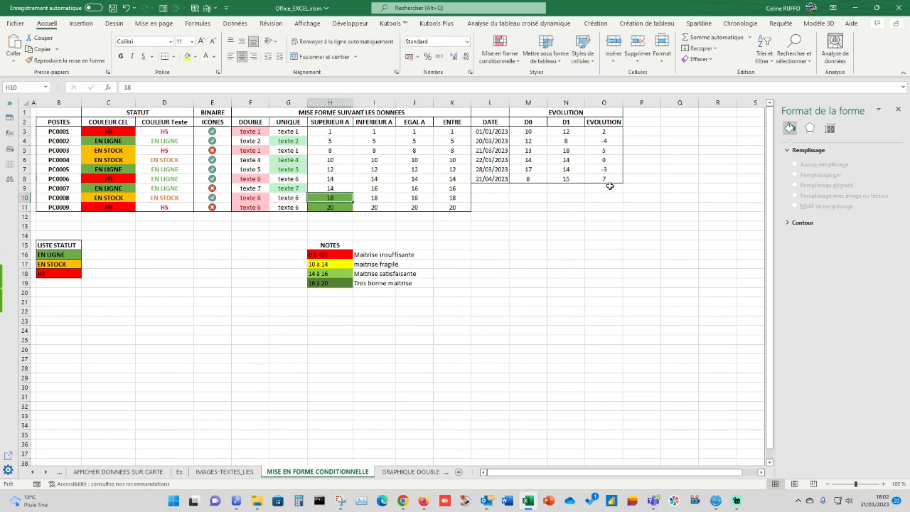
{"action": "left_click", "coordinate": [328, 189]}
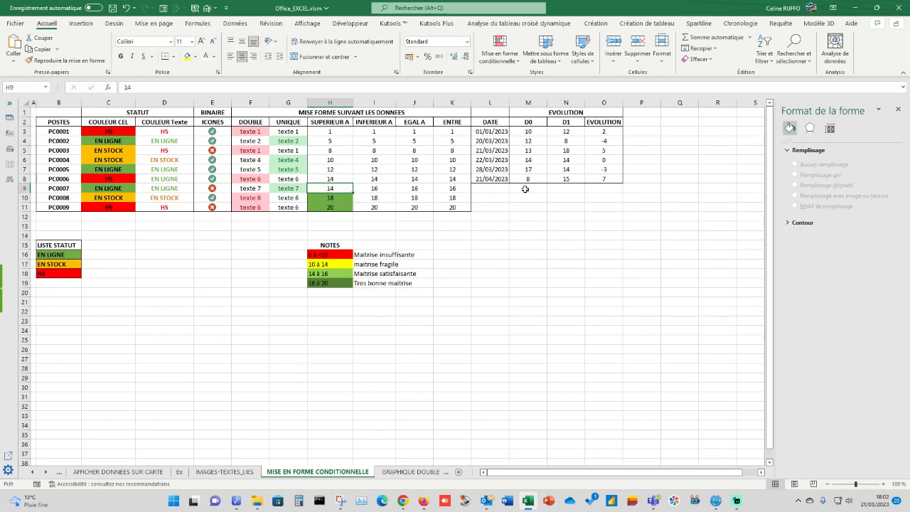
{"action": "type", "text": "1"}
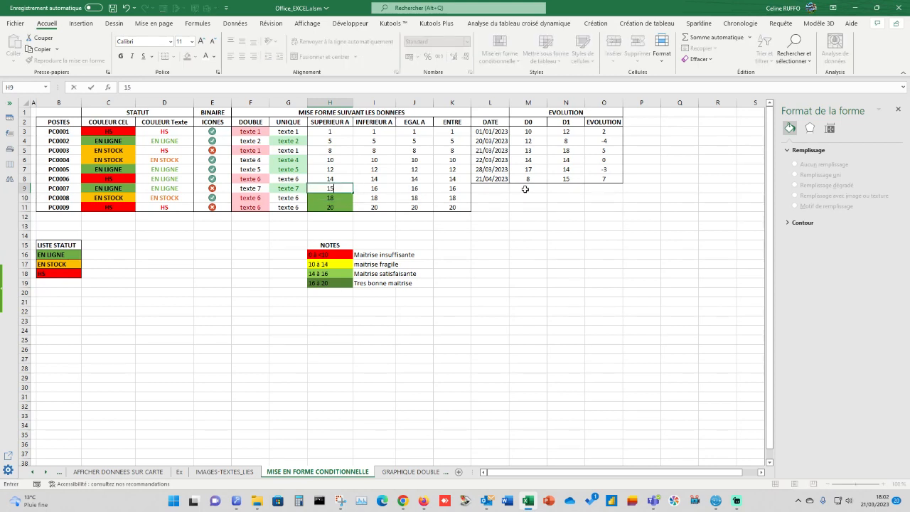
{"action": "key", "text": "Return"}
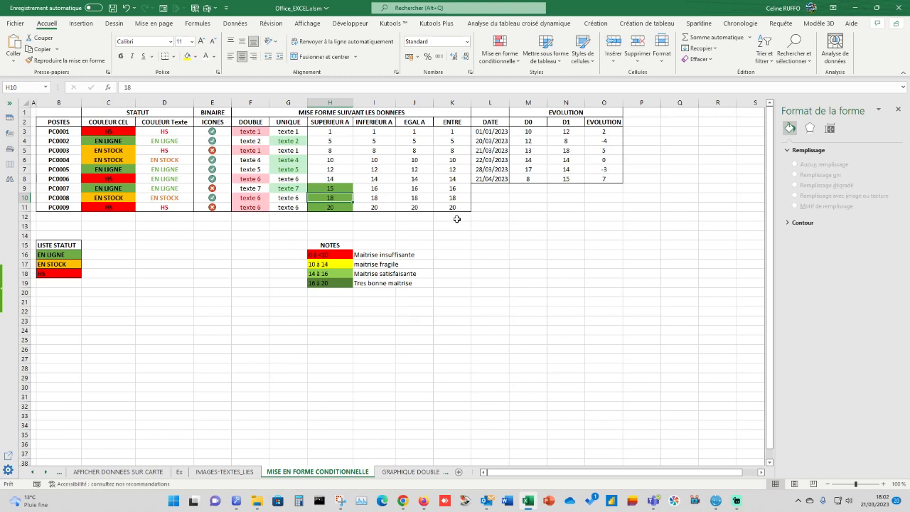
Create a Less Than highlighting rule on I3:I11 (INFERIEUR A column) with 10 as the threshold.
{"action": "left_click_drag", "start_coordinate": [375, 131], "coordinate": [379, 208]}
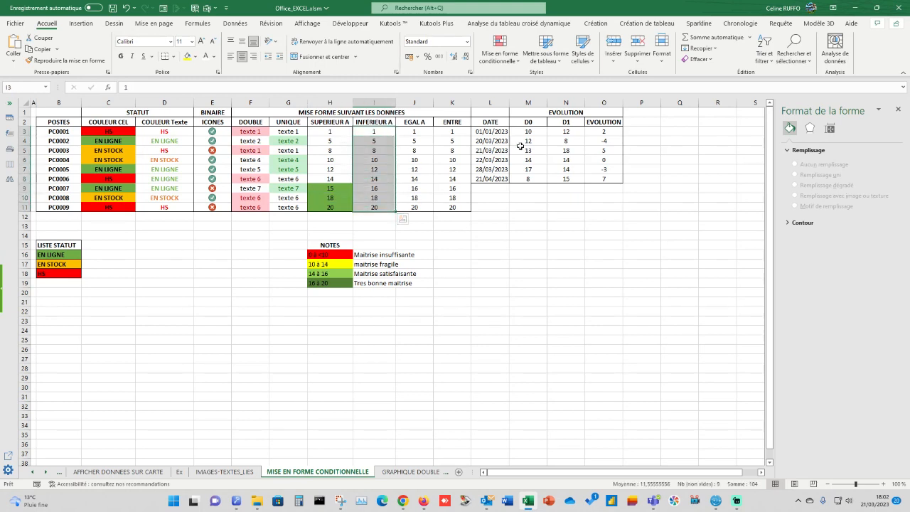
{"action": "left_click", "coordinate": [502, 54]}
{"action": "mouse_move", "coordinate": [530, 79]}
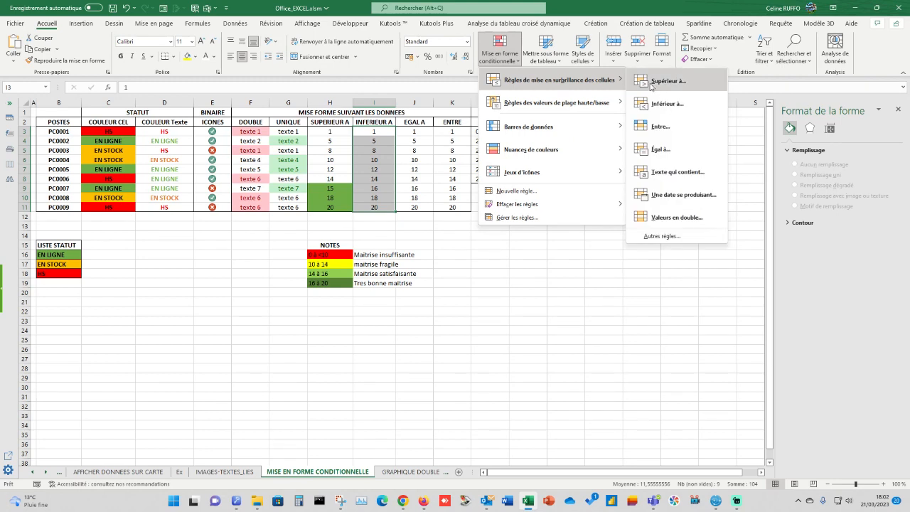
{"action": "left_click", "coordinate": [665, 103]}
{"action": "left_click", "coordinate": [465, 291]}
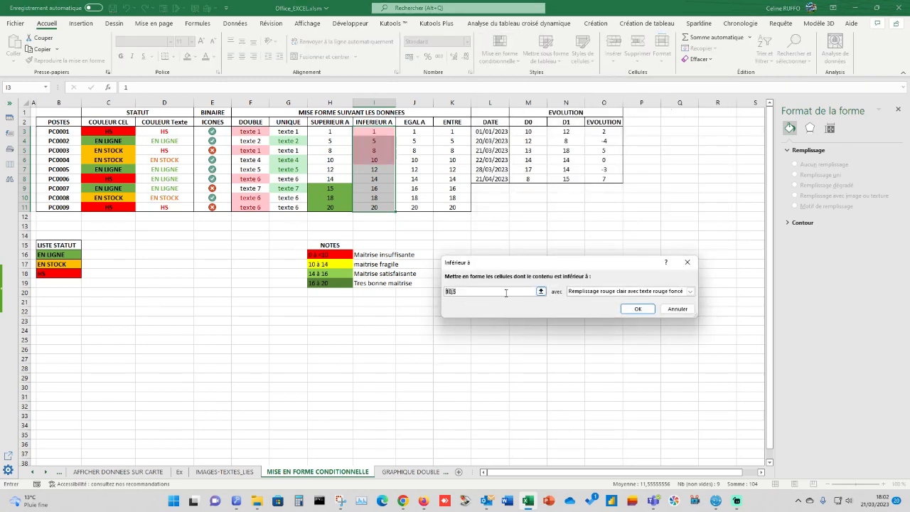
{"action": "type", "text": "10"}
{"action": "left_click_drag", "start_coordinate": [449, 291], "coordinate": [437, 289]}
{"action": "type", "text": "11"}
{"action": "left_click_drag", "start_coordinate": [455, 291], "coordinate": [435, 290]}
{"action": "type", "text": "10"}
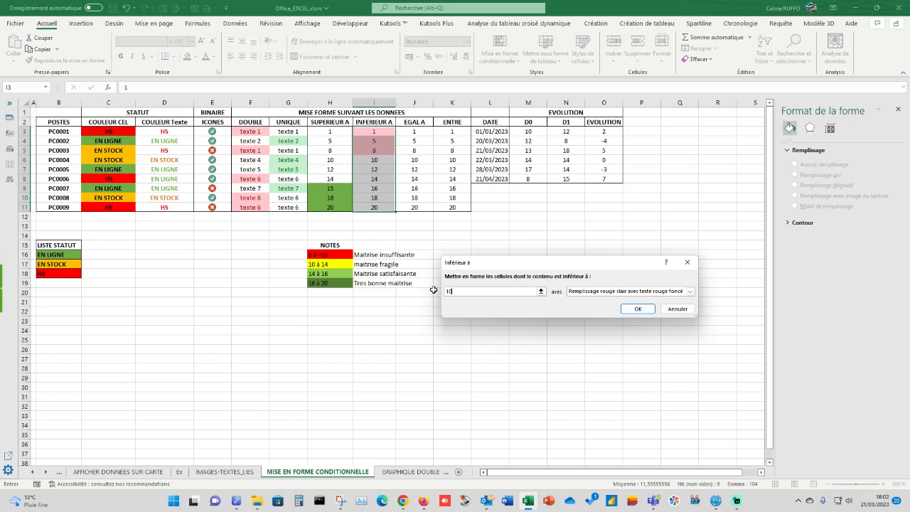
Give the less-than rule a custom format with a red background fill and apply the rule.
{"action": "left_click", "coordinate": [690, 291]}
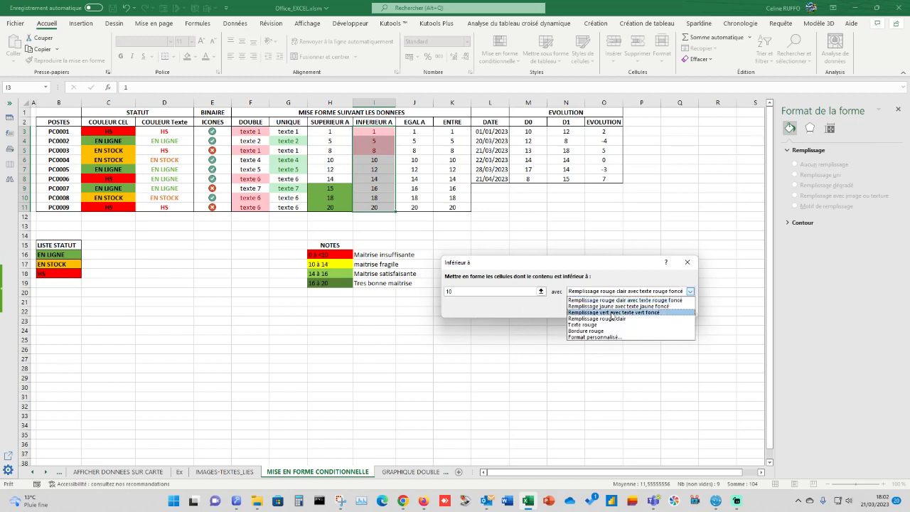
{"action": "left_click", "coordinate": [608, 338]}
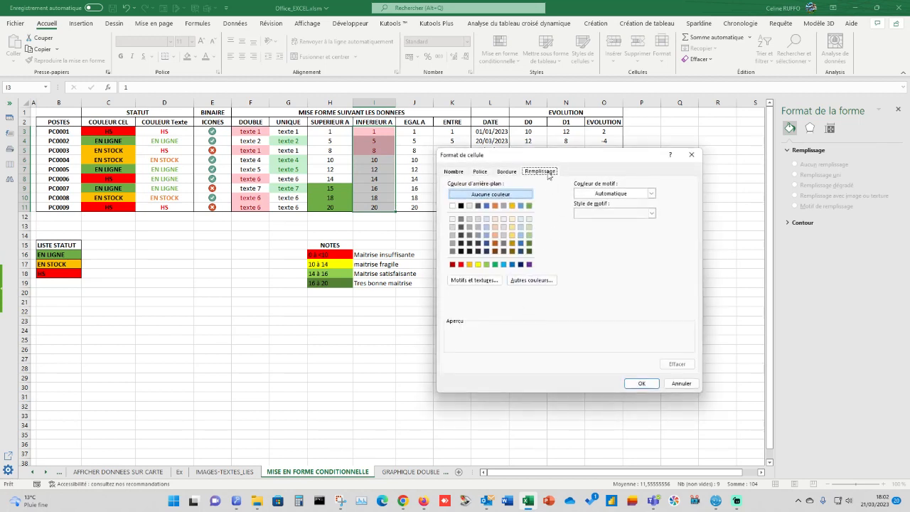
{"action": "left_click", "coordinate": [461, 264]}
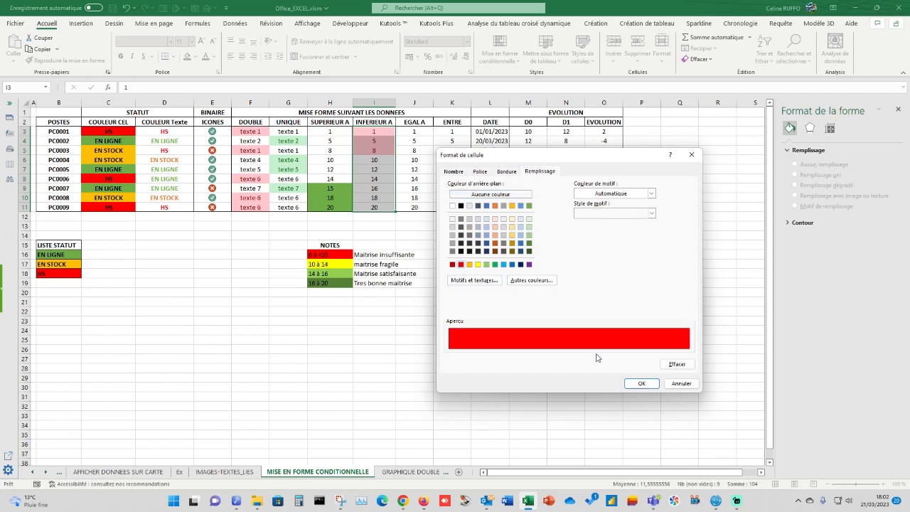
{"action": "left_click", "coordinate": [640, 383]}
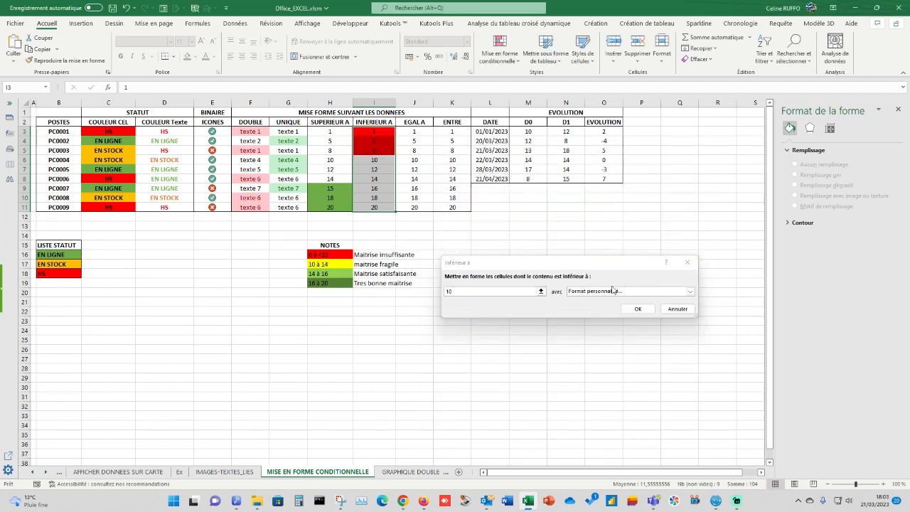
{"action": "left_click", "coordinate": [637, 310]}
{"action": "left_click", "coordinate": [507, 347]}
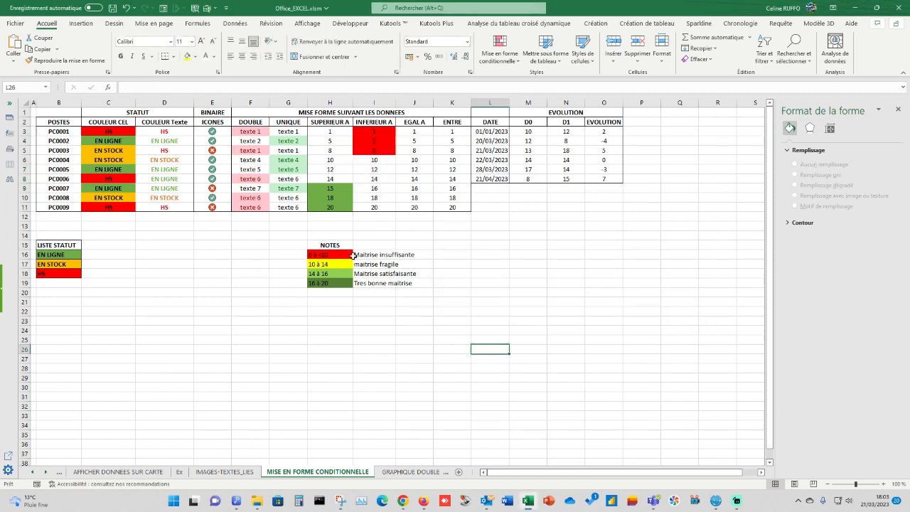
Test the less-than rule by entering 12 in I3 and restoring the cell to 1.
{"action": "left_click", "coordinate": [375, 135]}
{"action": "type", "text": "12"}
{"action": "key", "text": "Return"}
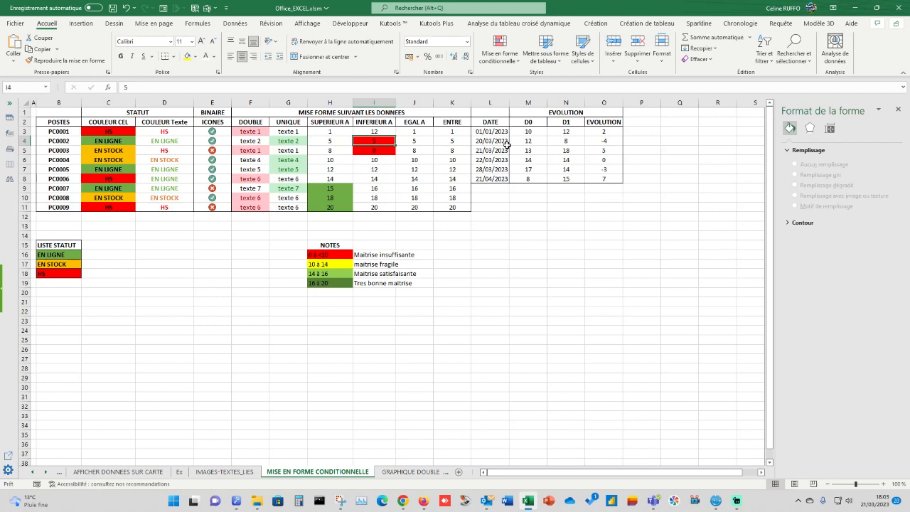
{"action": "left_click", "coordinate": [370, 130]}
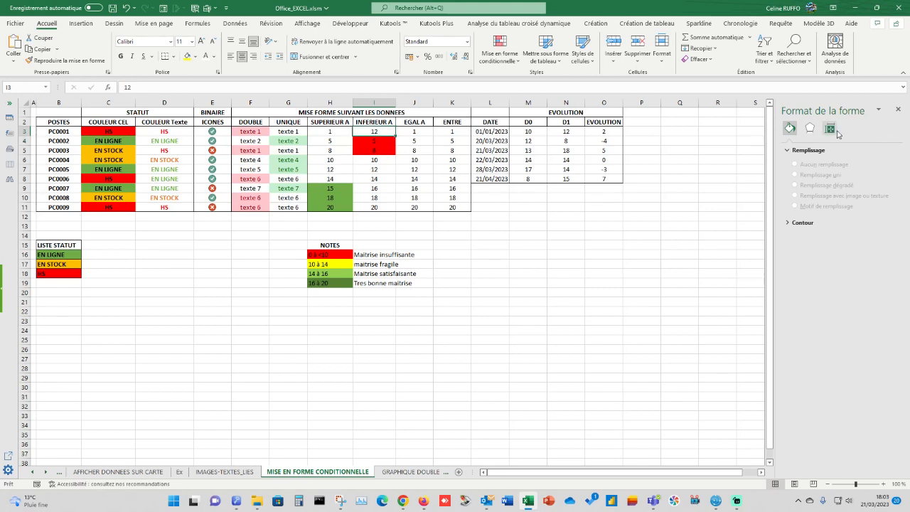
{"action": "type", "text": "1"}
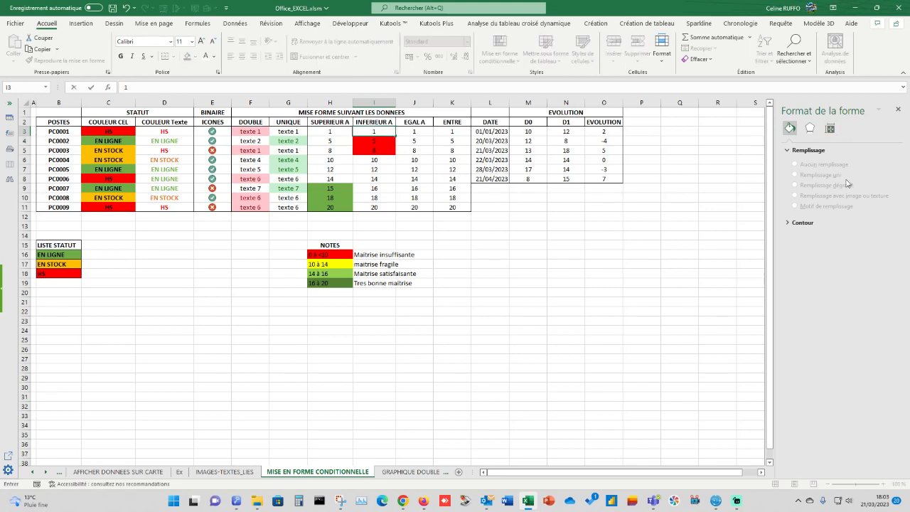
{"action": "left_click", "coordinate": [556, 241]}
Create an Equal To highlighting rule on J3:J11 (EGAL A column) with 16 as the comparison value.
{"action": "left_click_drag", "start_coordinate": [421, 135], "coordinate": [418, 207]}
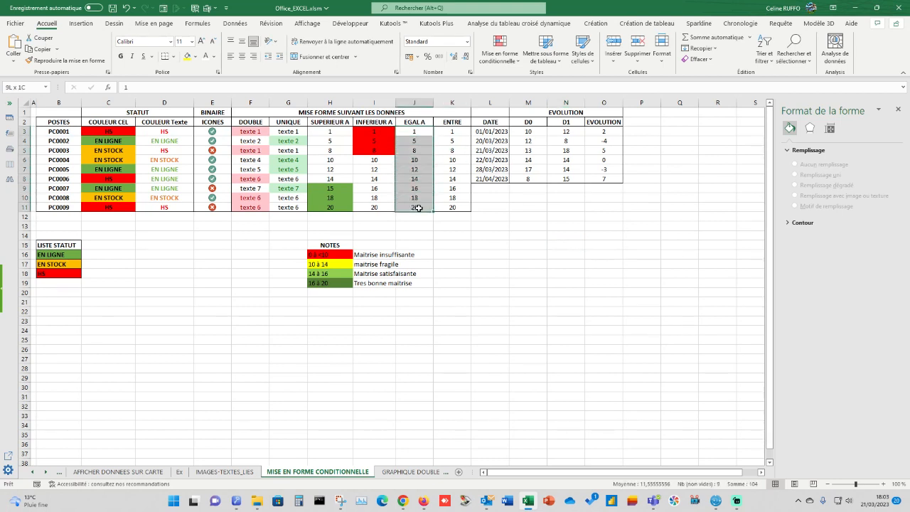
{"action": "left_click", "coordinate": [503, 63]}
{"action": "mouse_move", "coordinate": [533, 82]}
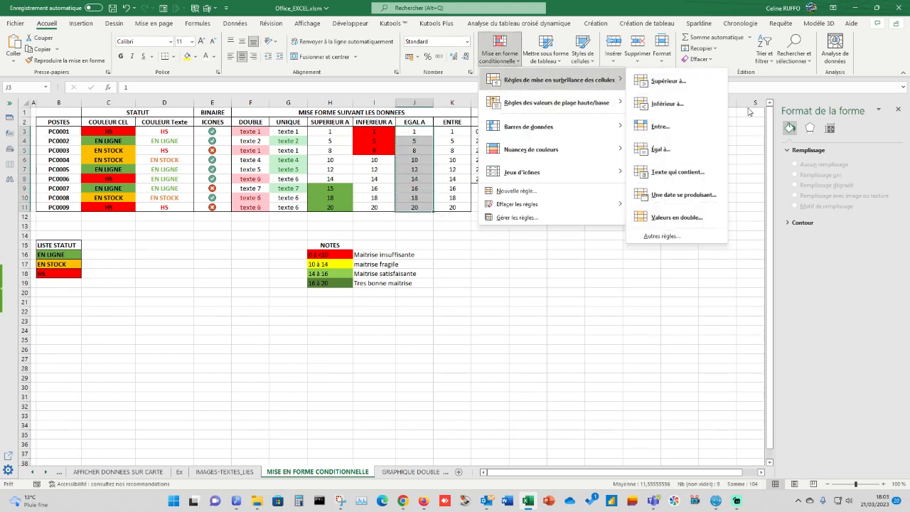
{"action": "left_click", "coordinate": [677, 149]}
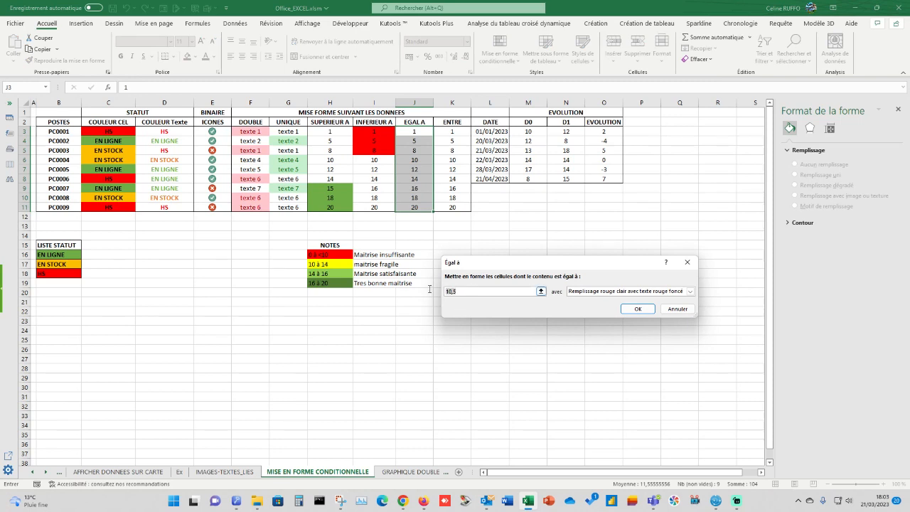
{"action": "type", "text": "1"}
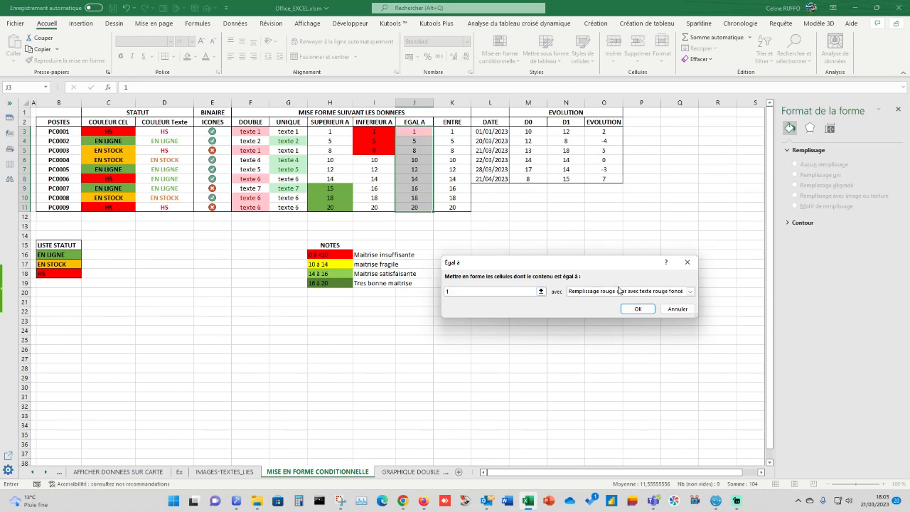
{"action": "type", "text": "6"}
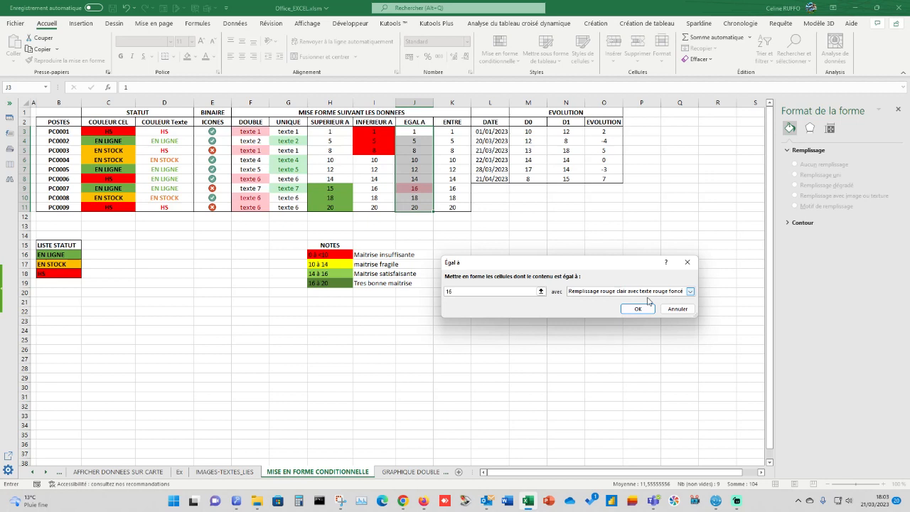
Set the equal-to rule's format to green fill with dark green text and apply the rule.
{"action": "left_click", "coordinate": [635, 297]}
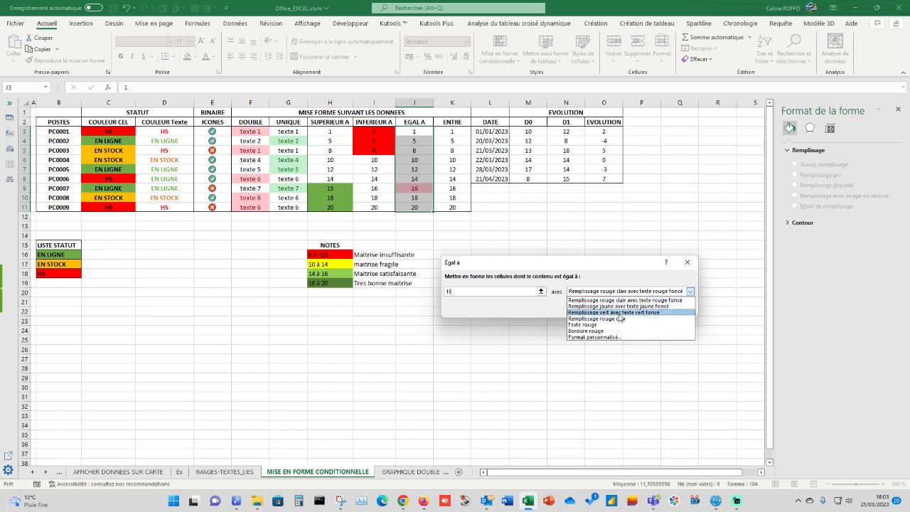
{"action": "left_click", "coordinate": [616, 317]}
{"action": "left_click", "coordinate": [625, 311]}
{"action": "left_click", "coordinate": [416, 341]}
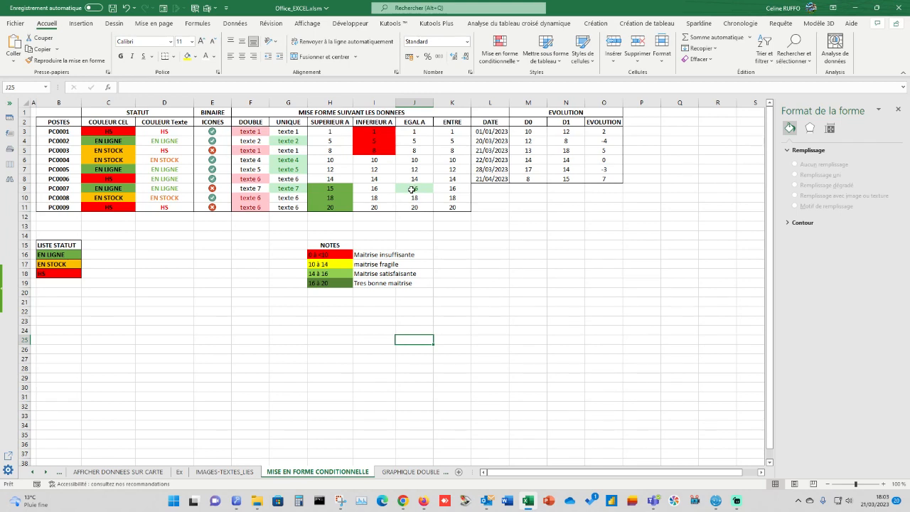
Test the equal-to rule by entering 16 in J6 and restoring the cell to 10.
{"action": "left_click", "coordinate": [423, 161]}
{"action": "type", "text": "16"}
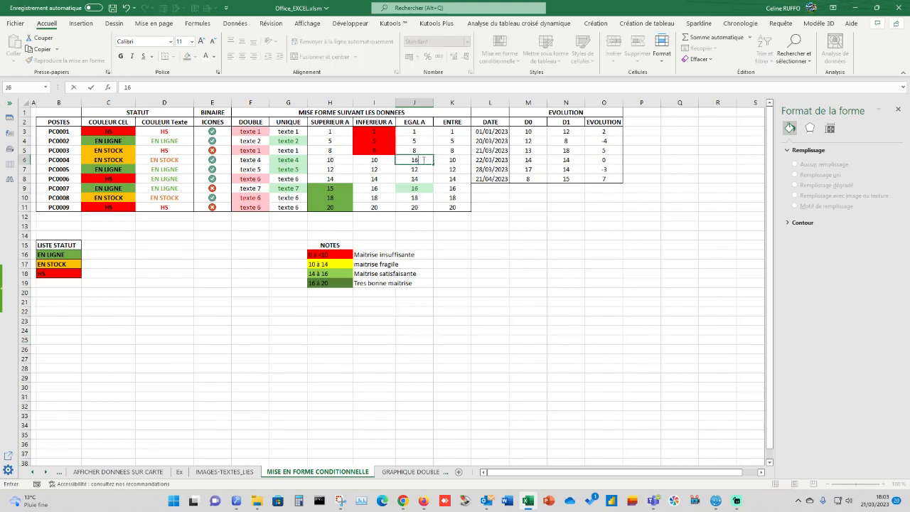
{"action": "key", "text": "Return"}
{"action": "left_click", "coordinate": [422, 161]}
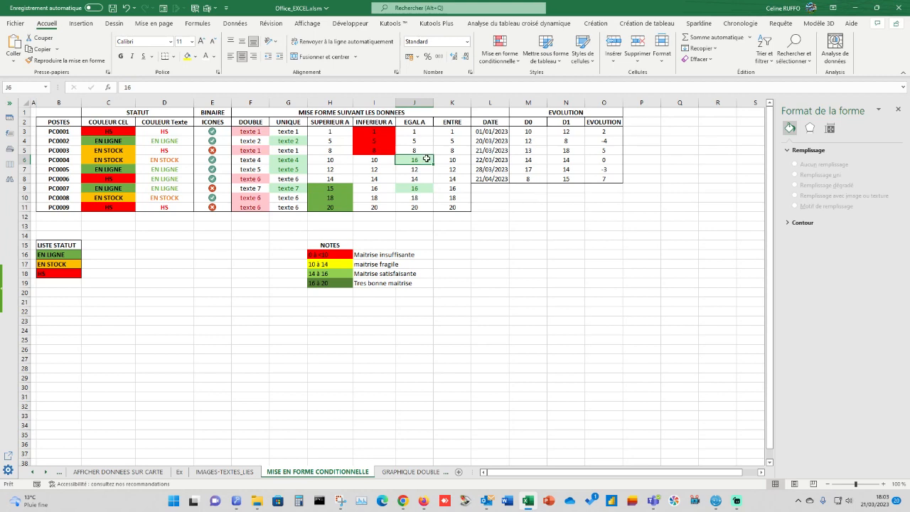
{"action": "type", "text": "10"}
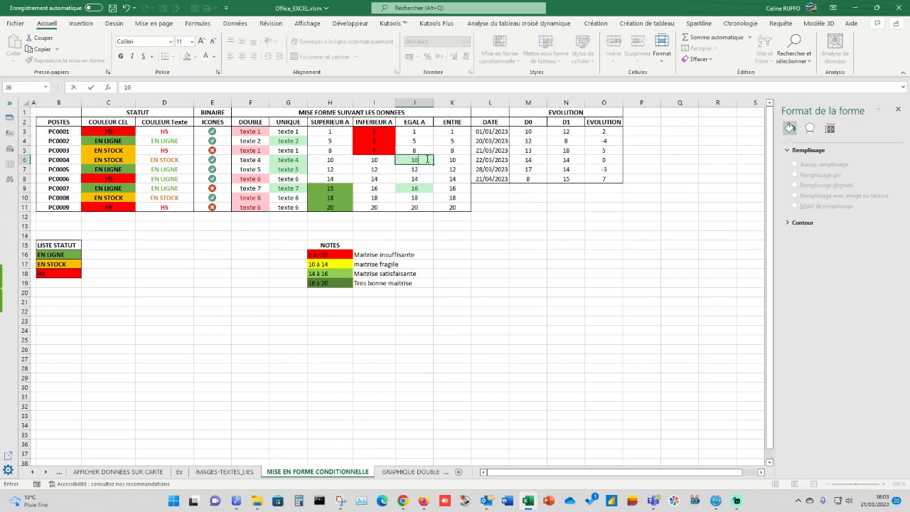
{"action": "key", "text": "Return"}
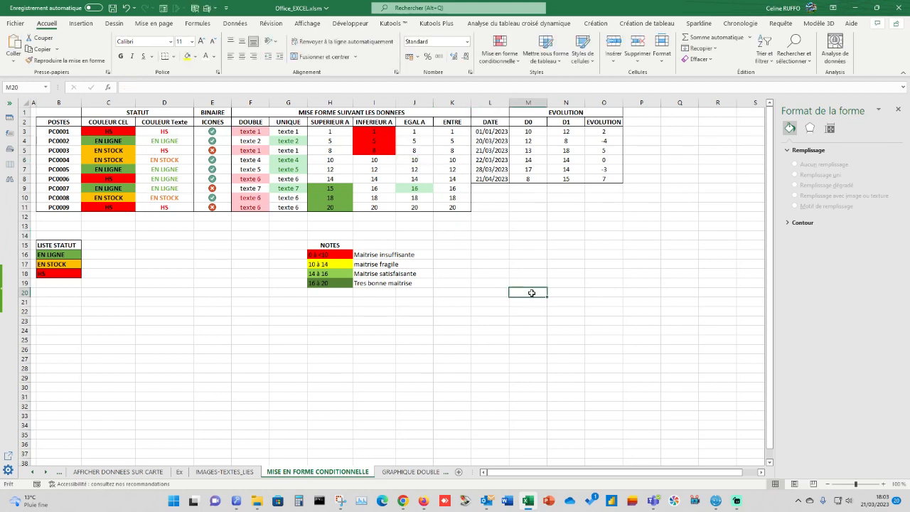
Create a Between highlighting rule on K3:K11 (ENTRE column) with limits of 10 and 20.
{"action": "left_click", "coordinate": [455, 133]}
{"action": "left_click_drag", "start_coordinate": [455, 133], "coordinate": [451, 205]}
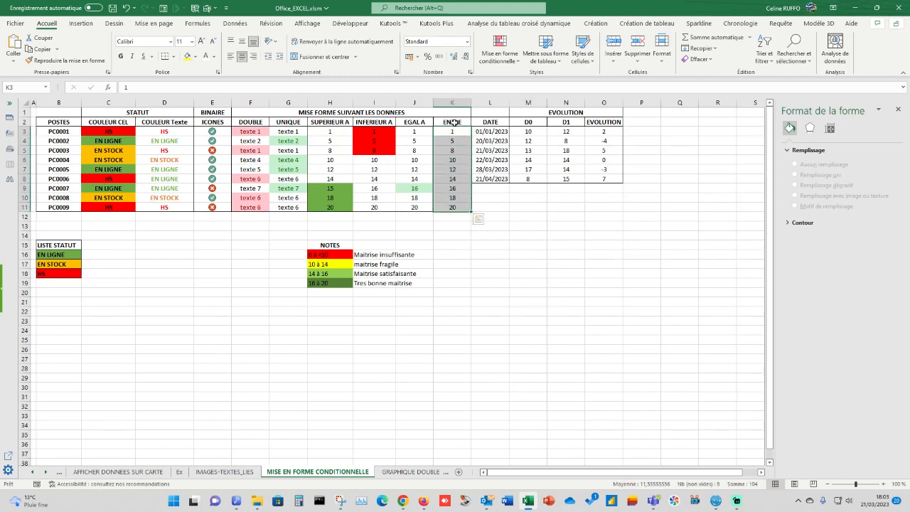
{"action": "left_click", "coordinate": [517, 61]}
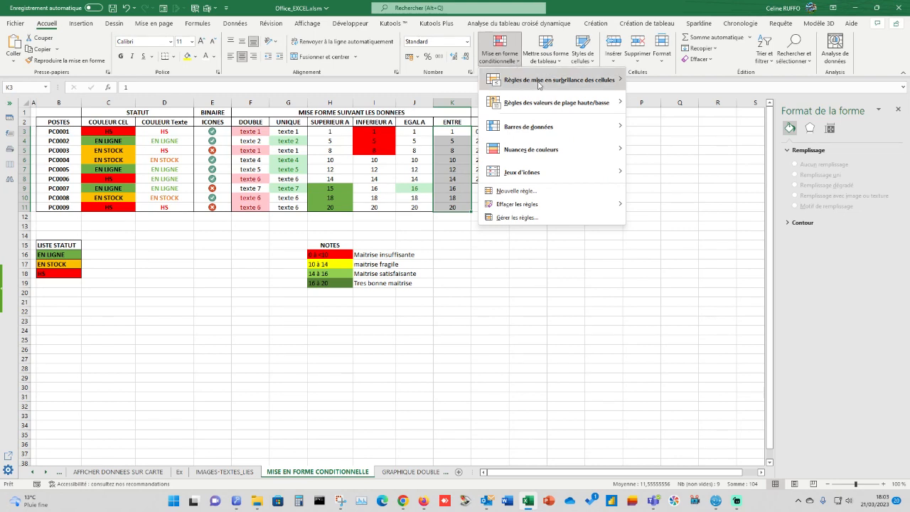
{"action": "mouse_move", "coordinate": [540, 82]}
{"action": "left_click", "coordinate": [658, 127]}
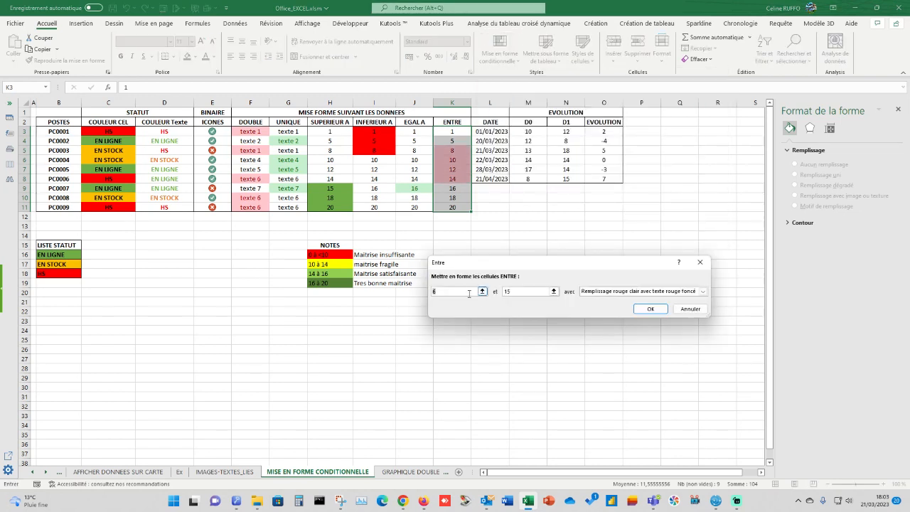
{"action": "left_click_drag", "start_coordinate": [422, 293], "coordinate": [421, 293]}
{"action": "type", "text": "10"}
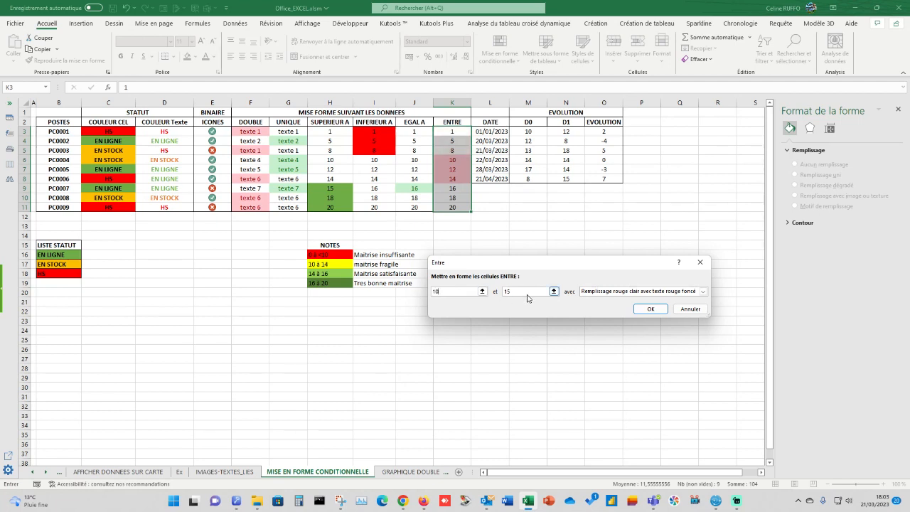
{"action": "left_click_drag", "start_coordinate": [524, 293], "coordinate": [496, 293]}
{"action": "type", "text": "20"}
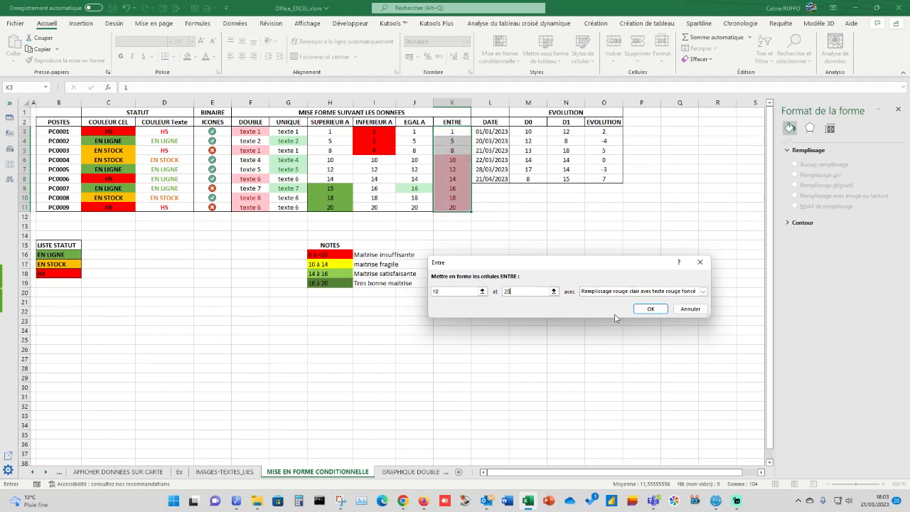
Set the between rule's format to green fill with dark green text and apply the rule.
{"action": "left_click", "coordinate": [702, 290]}
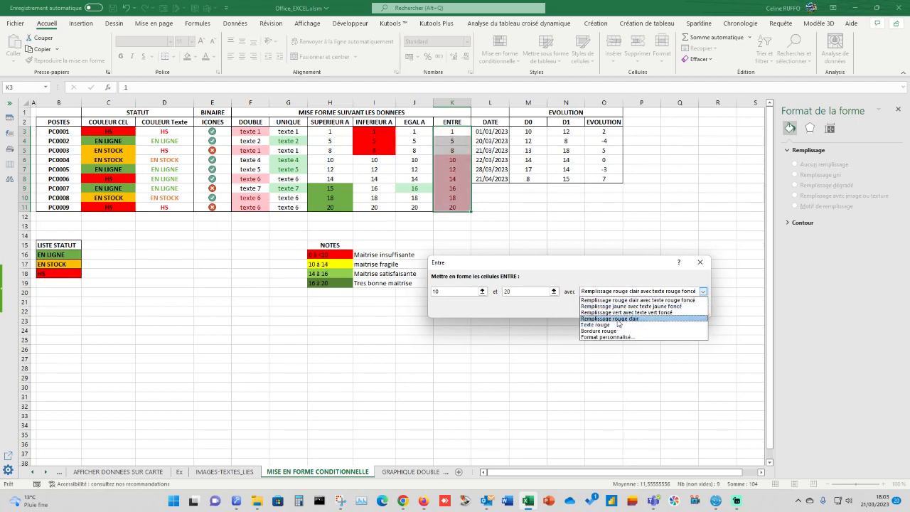
{"action": "left_click", "coordinate": [626, 312]}
{"action": "left_click", "coordinate": [647, 308]}
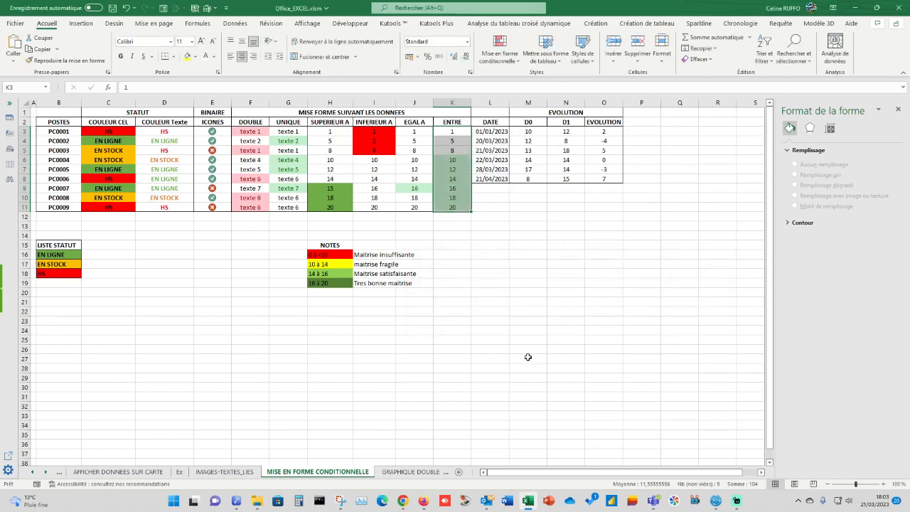
Create a date-occurring highlighting rule on the DATE column cells L3:L8.
{"action": "left_click", "coordinate": [528, 359]}
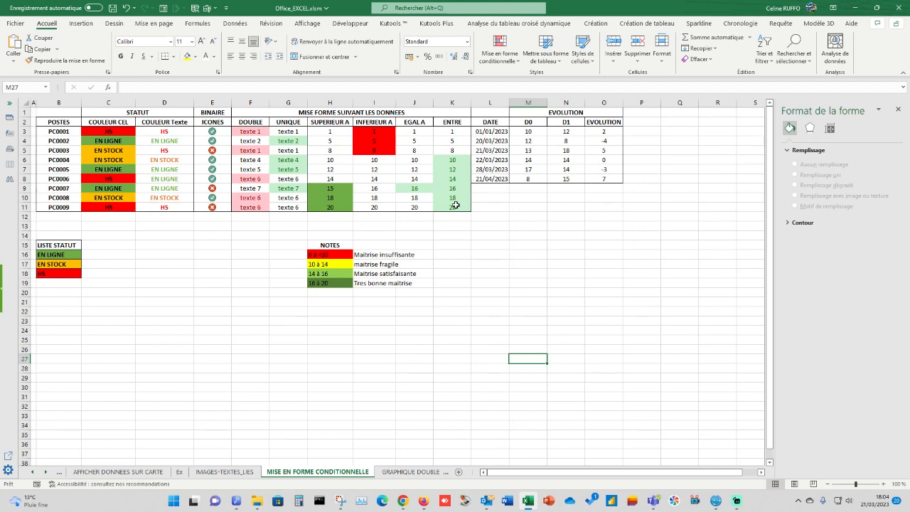
{"action": "left_click", "coordinate": [559, 254]}
{"action": "left_click_drag", "start_coordinate": [498, 130], "coordinate": [497, 178]}
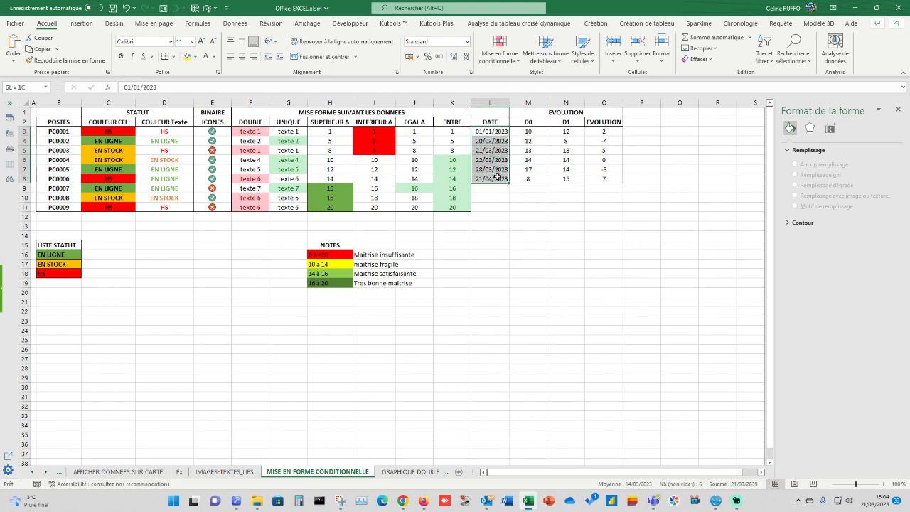
{"action": "left_click", "coordinate": [515, 68]}
{"action": "mouse_move", "coordinate": [518, 80]}
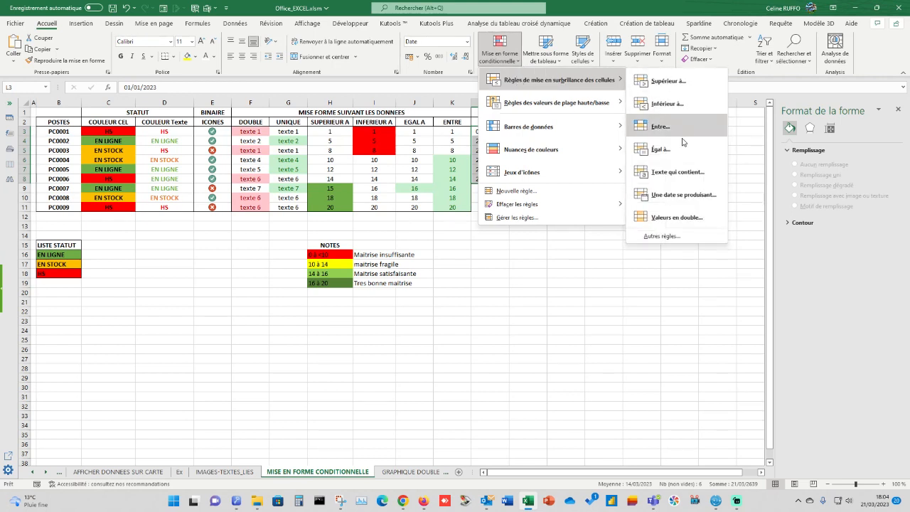
{"action": "left_click", "coordinate": [689, 202]}
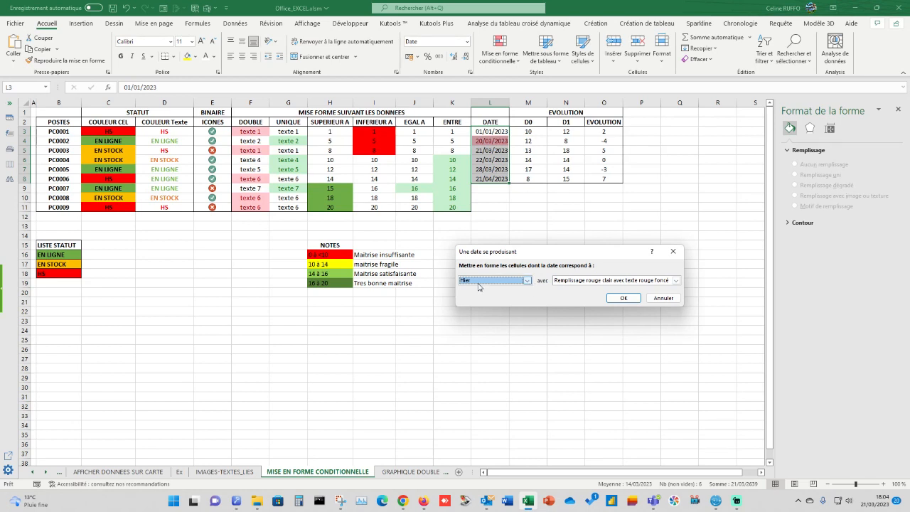
Apply the date rule for yesterday (Hier) with light red fill and dark red text.
{"action": "left_click", "coordinate": [605, 281]}
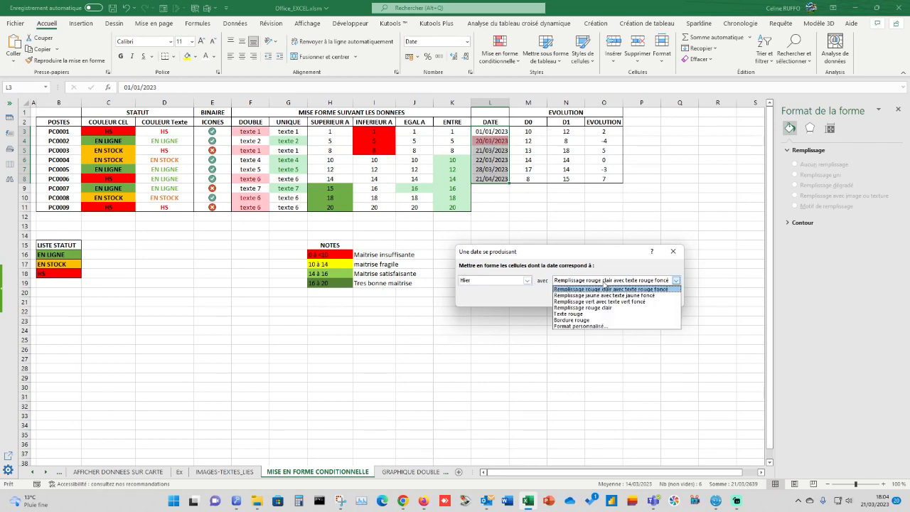
{"action": "left_click", "coordinate": [605, 290]}
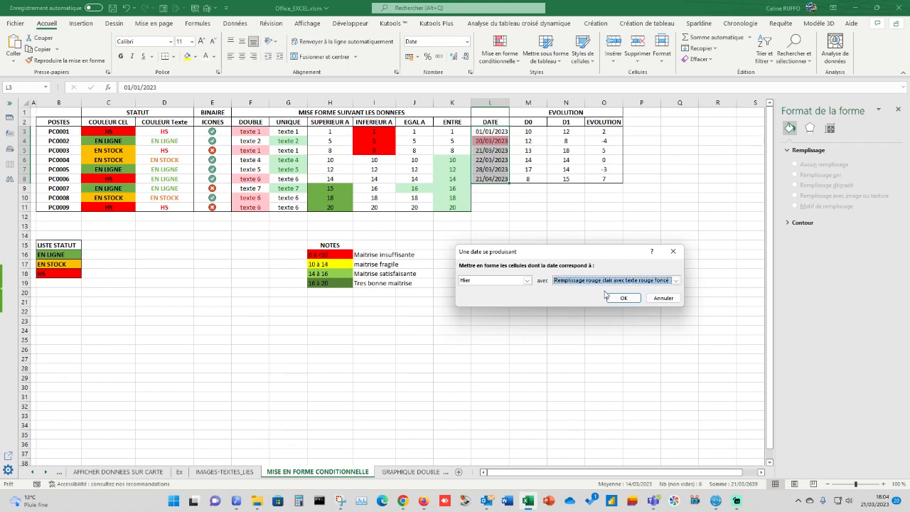
{"action": "left_click", "coordinate": [617, 298]}
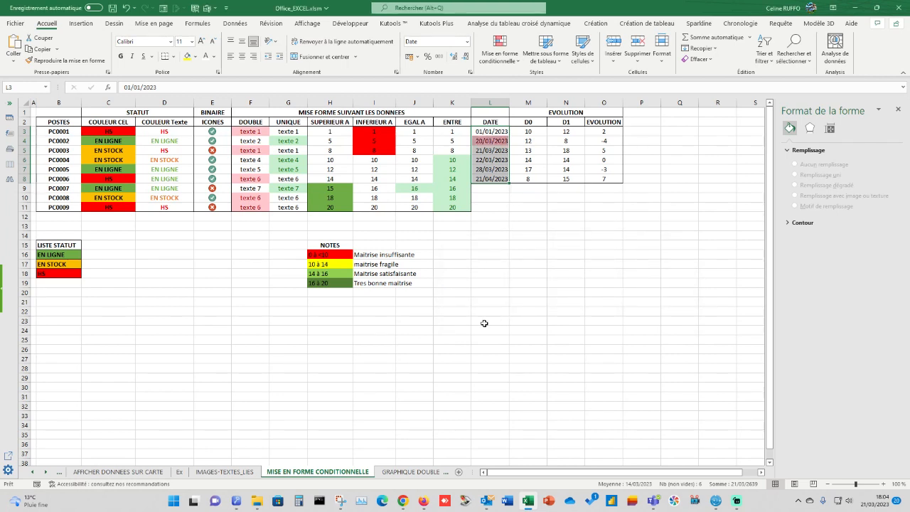
{"action": "left_click", "coordinate": [485, 323]}
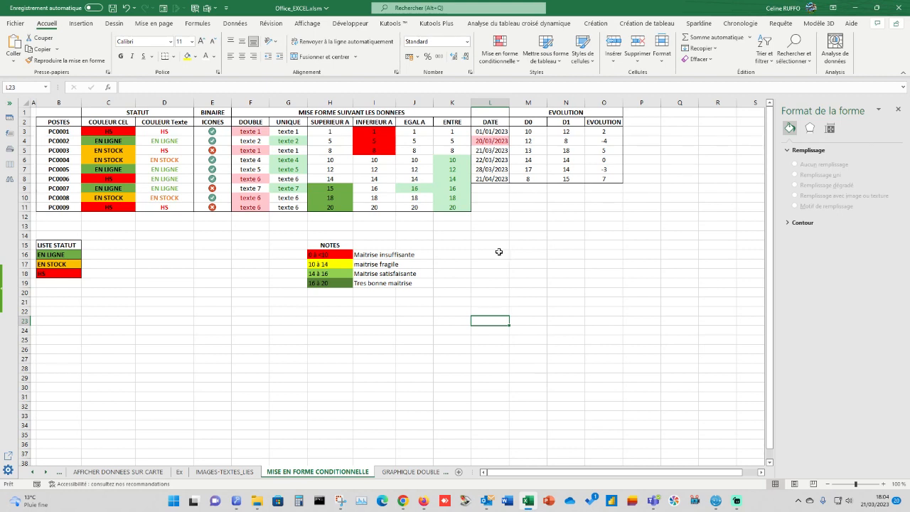
Review the periods offered by the date-occurring rule for L3:L8, then close its dialog.
{"action": "left_click_drag", "start_coordinate": [492, 132], "coordinate": [497, 167]}
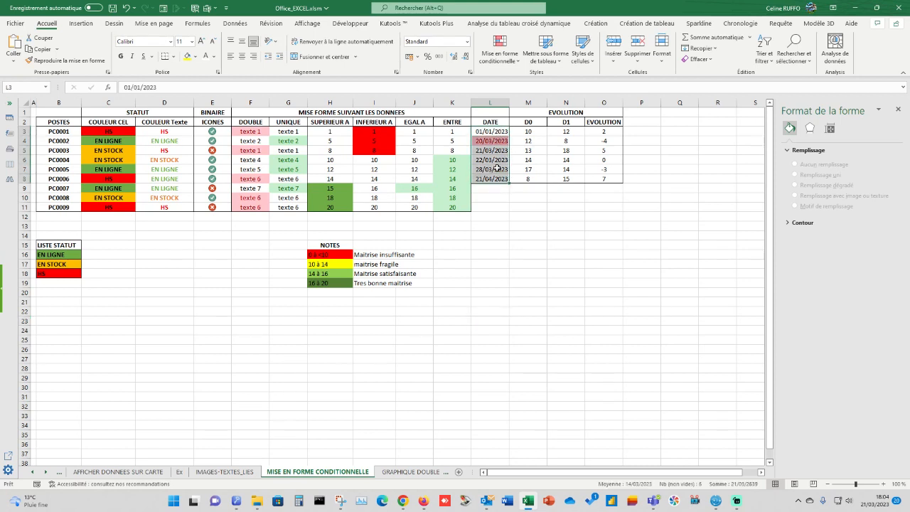
{"action": "left_click", "coordinate": [500, 51]}
{"action": "mouse_move", "coordinate": [590, 82]}
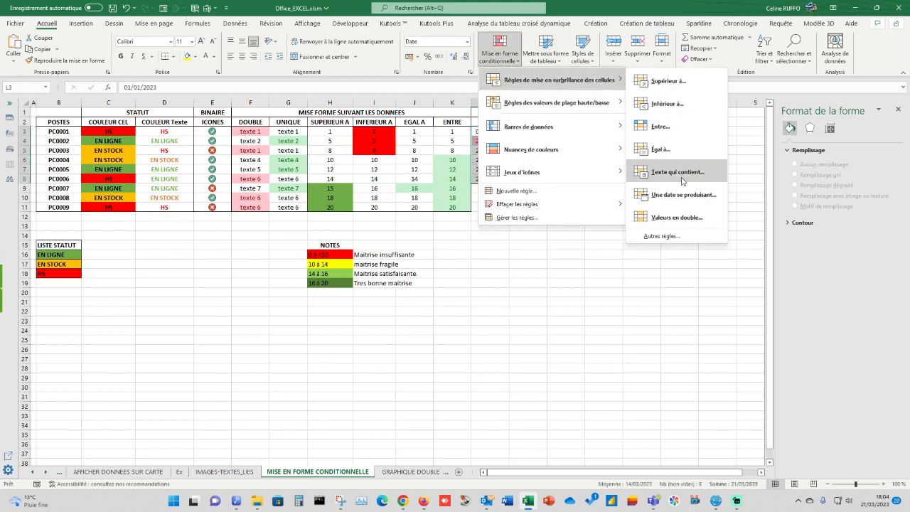
{"action": "left_click", "coordinate": [684, 196]}
{"action": "left_click", "coordinate": [527, 281]}
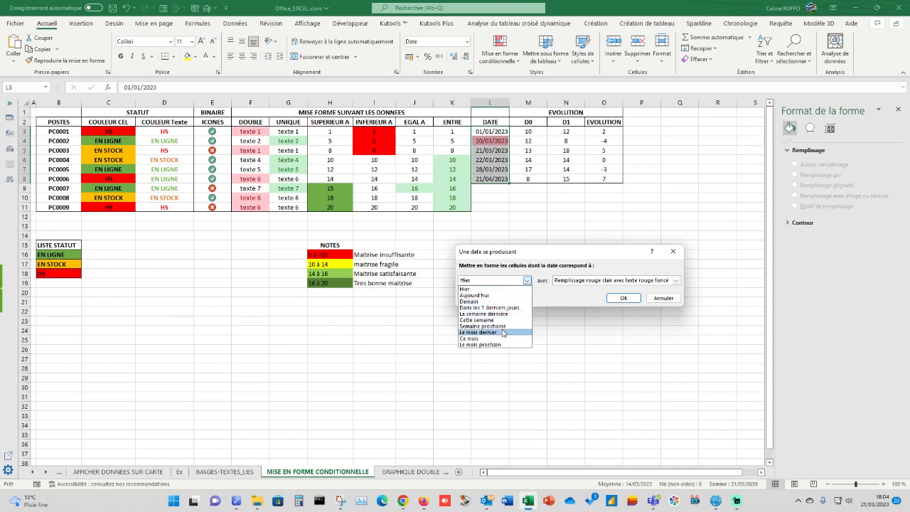
{"action": "left_click", "coordinate": [635, 301]}
{"action": "left_click", "coordinate": [624, 298]}
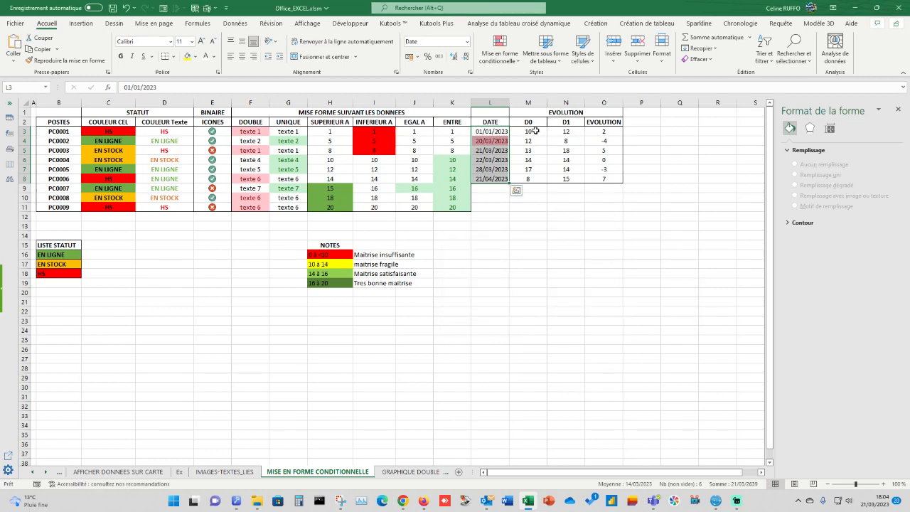
Examine the D0 and D1 columns and the formula behind the EVOLUTION values.
{"action": "left_click", "coordinate": [535, 130]}
{"action": "left_click_drag", "start_coordinate": [603, 132], "coordinate": [603, 180]}
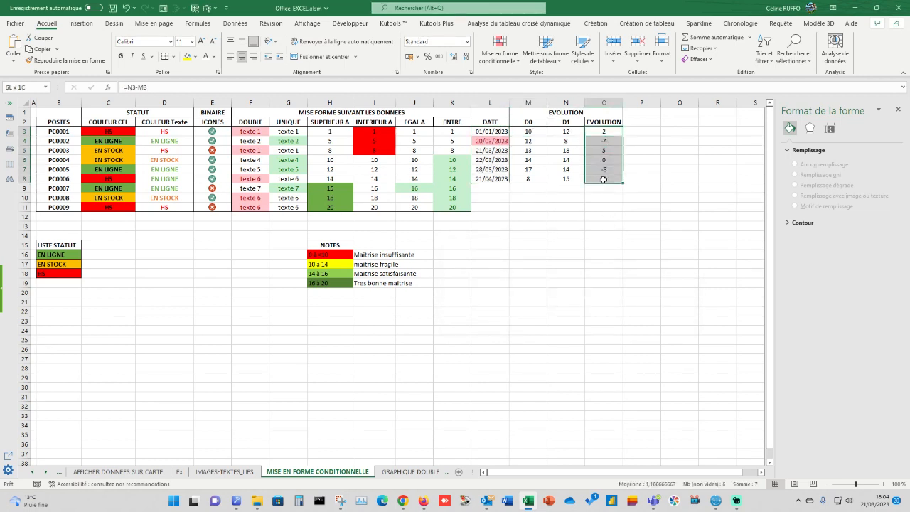
{"action": "left_click", "coordinate": [532, 123]}
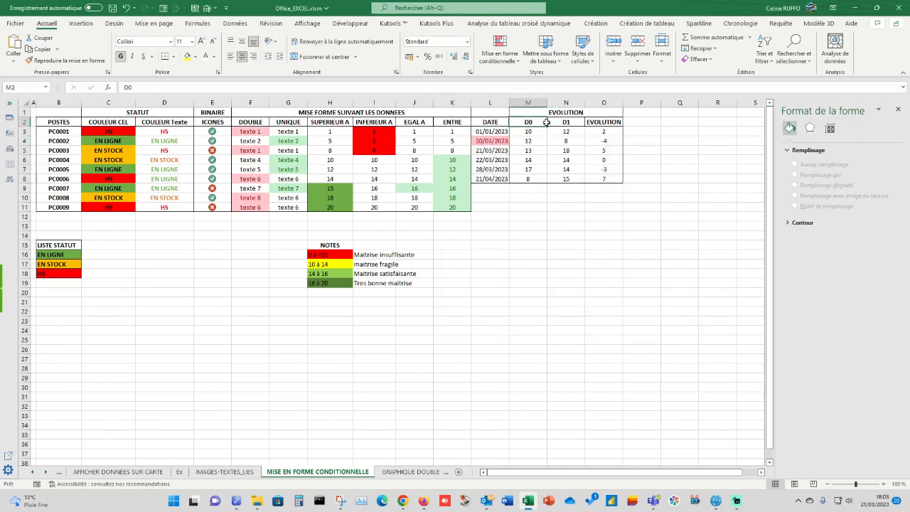
{"action": "left_click", "coordinate": [566, 121]}
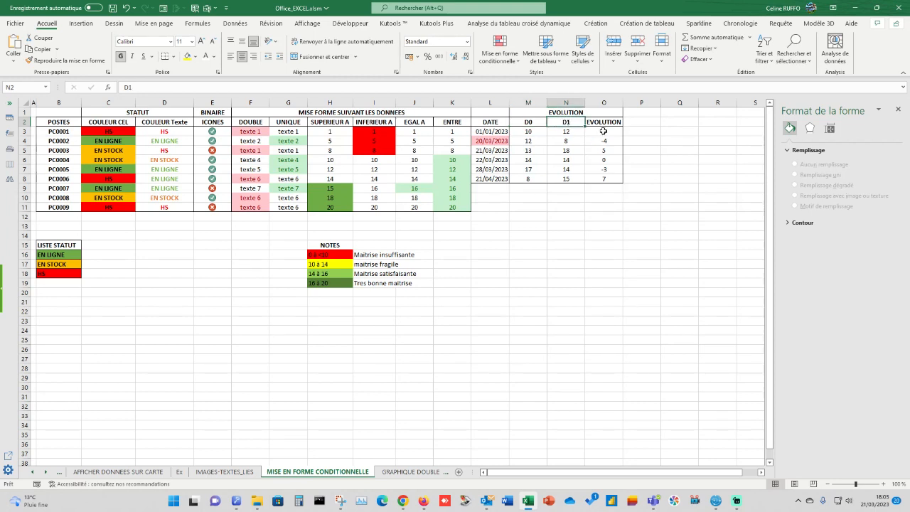
{"action": "left_click", "coordinate": [603, 130]}
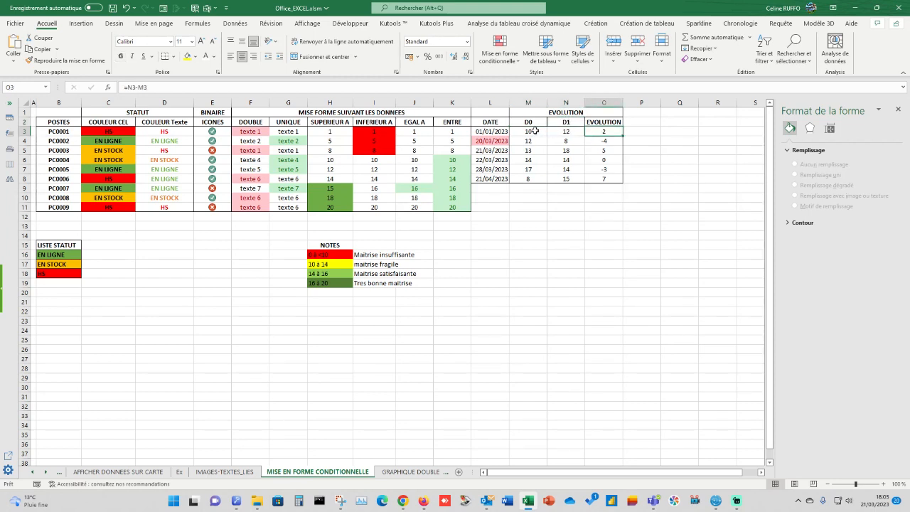
Start a custom icon-set rule on O3:O8 (EVOLUTION column) using the five coloured arrows style.
{"action": "left_click_drag", "start_coordinate": [603, 133], "coordinate": [602, 178]}
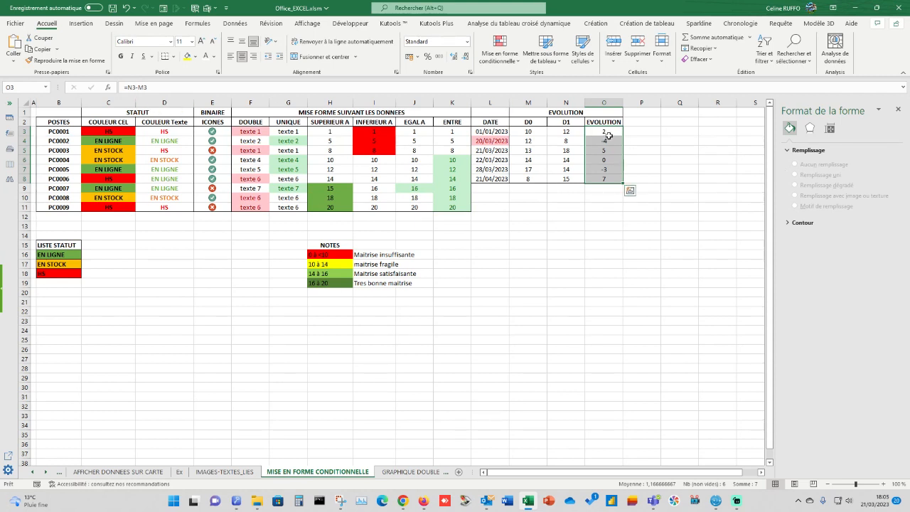
{"action": "left_click", "coordinate": [501, 57]}
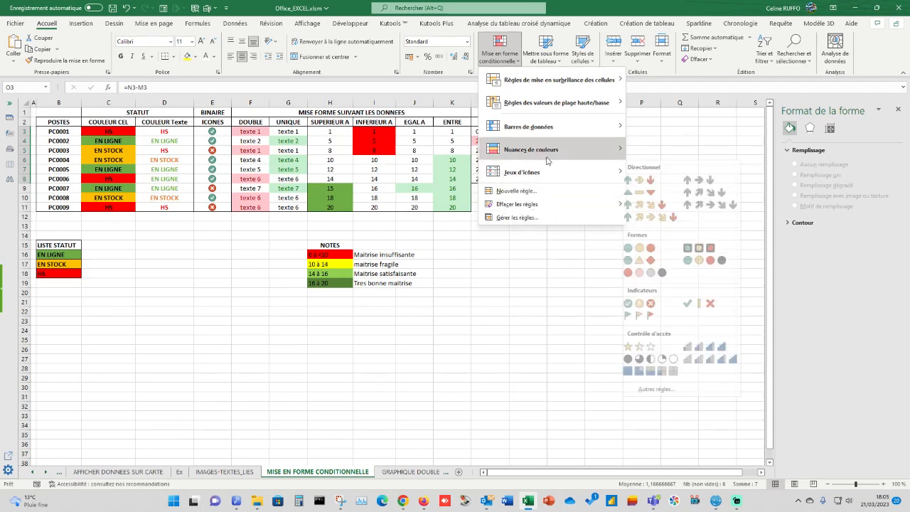
{"action": "mouse_move", "coordinate": [548, 173]}
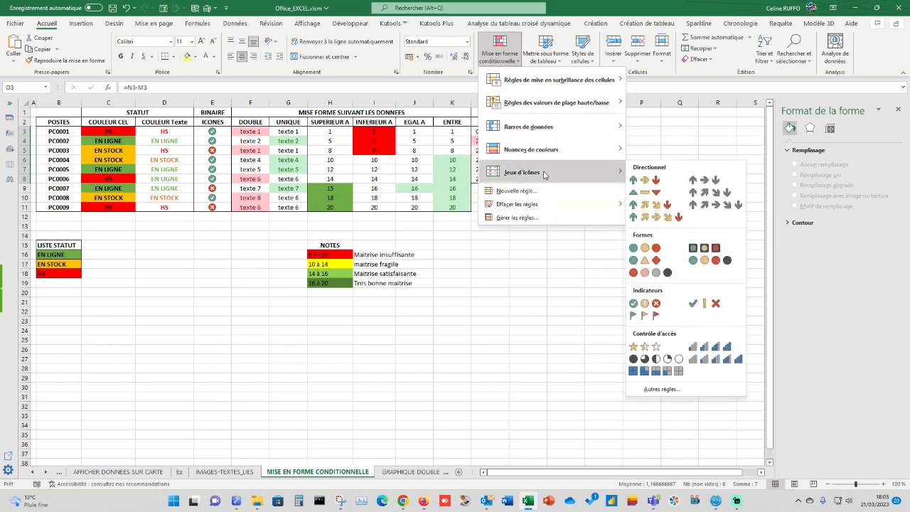
{"action": "left_click", "coordinate": [671, 390]}
{"action": "left_click", "coordinate": [550, 305]}
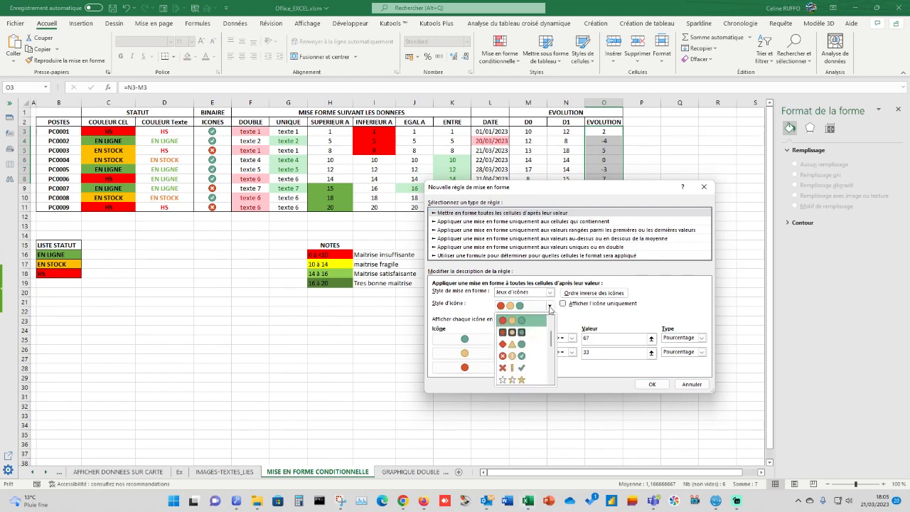
{"action": "scroll", "coordinate": [529, 357], "scroll_direction": "down", "scroll_amount": 3}
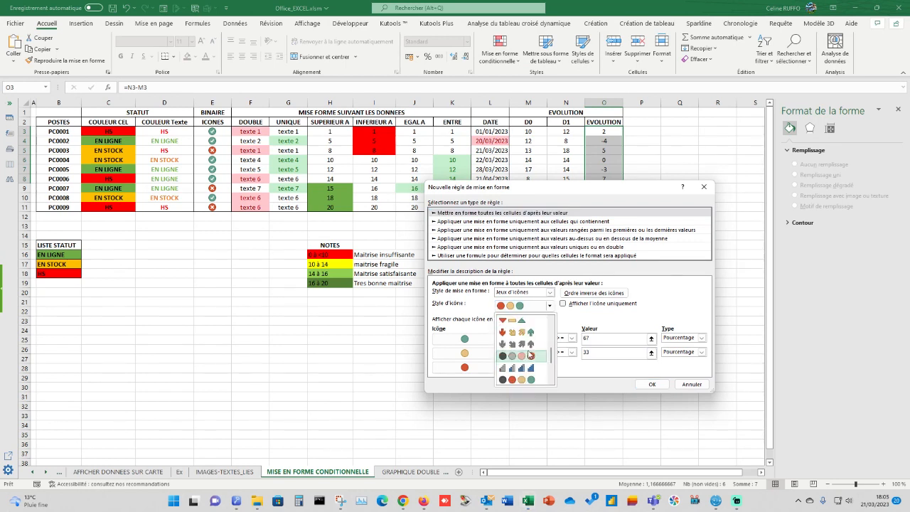
{"action": "scroll", "coordinate": [529, 342], "scroll_direction": "down", "scroll_amount": 1}
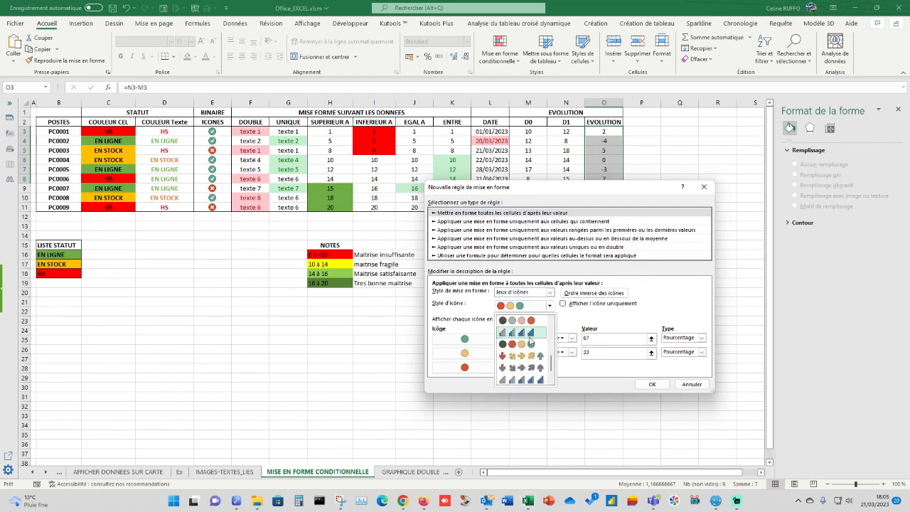
{"action": "left_click", "coordinate": [527, 355]}
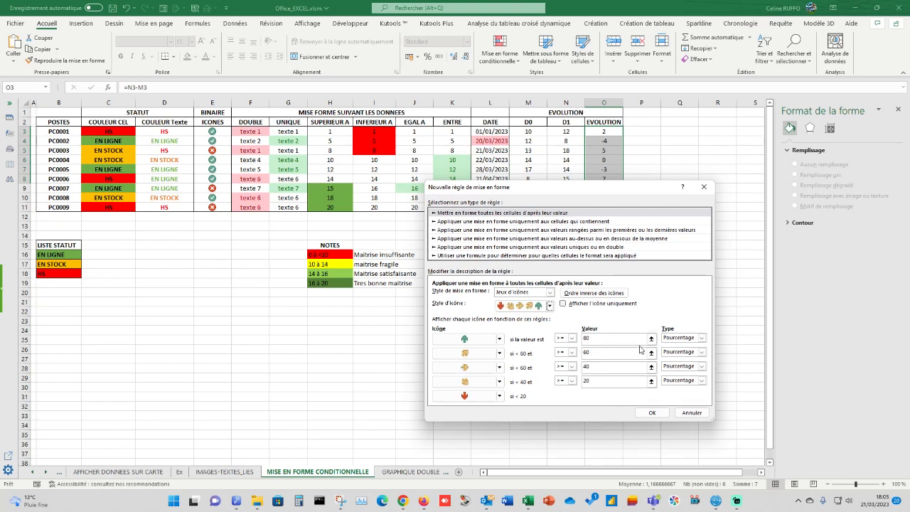
Change the rule's second icon to the green up arrow and set all four threshold types to Nombre.
{"action": "left_click", "coordinate": [500, 353]}
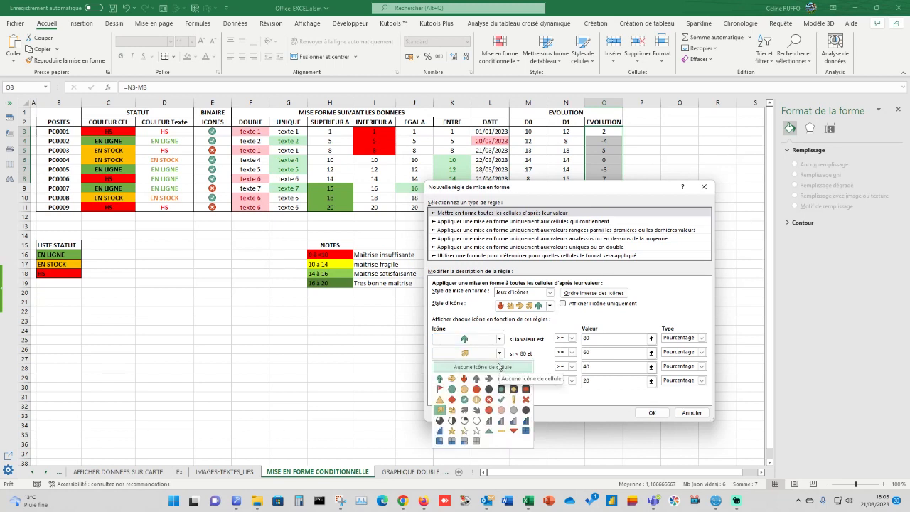
{"action": "left_click", "coordinate": [439, 378]}
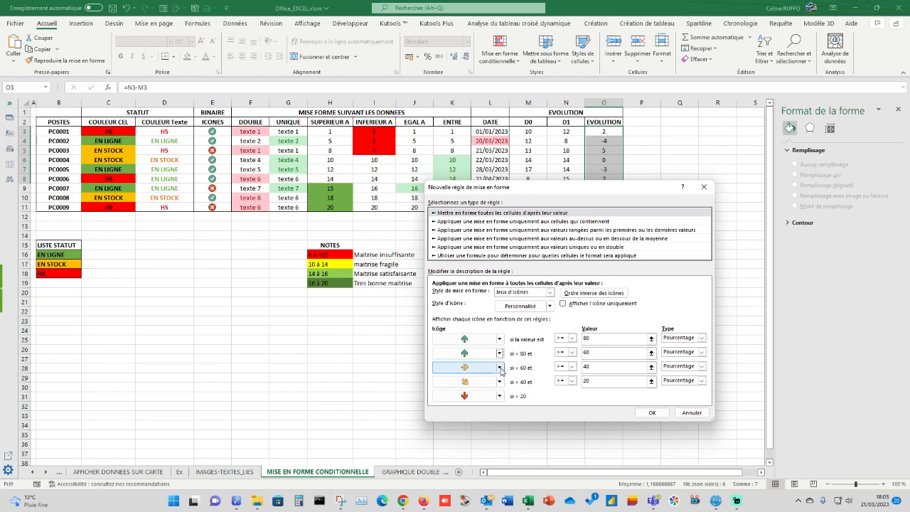
{"action": "left_click", "coordinate": [701, 338]}
{"action": "left_click", "coordinate": [672, 347]}
{"action": "left_click", "coordinate": [701, 352]}
{"action": "left_click", "coordinate": [673, 362]}
{"action": "left_click", "coordinate": [701, 367]}
{"action": "left_click", "coordinate": [673, 376]}
{"action": "left_click", "coordinate": [701, 381]}
{"action": "left_click", "coordinate": [673, 390]}
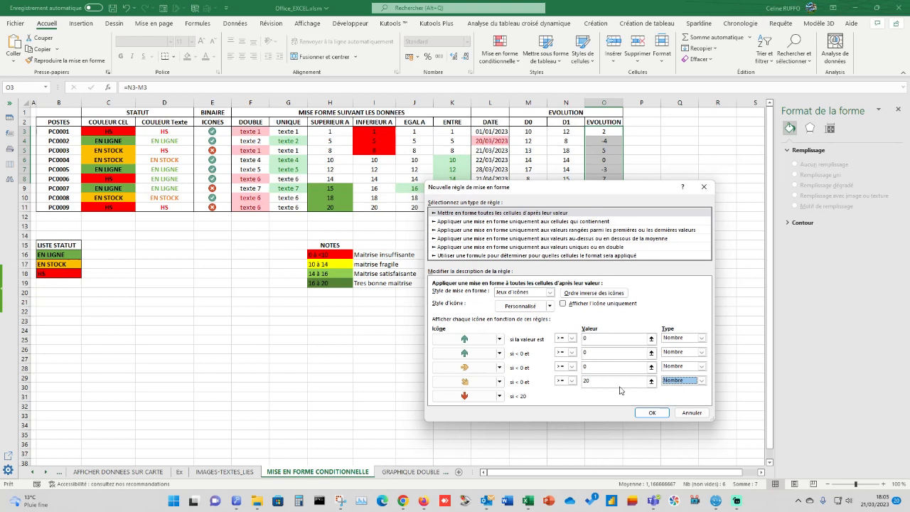
Set the comparison operator of the icon rule's first two thresholds to greater than (>).
{"action": "left_click", "coordinate": [571, 338]}
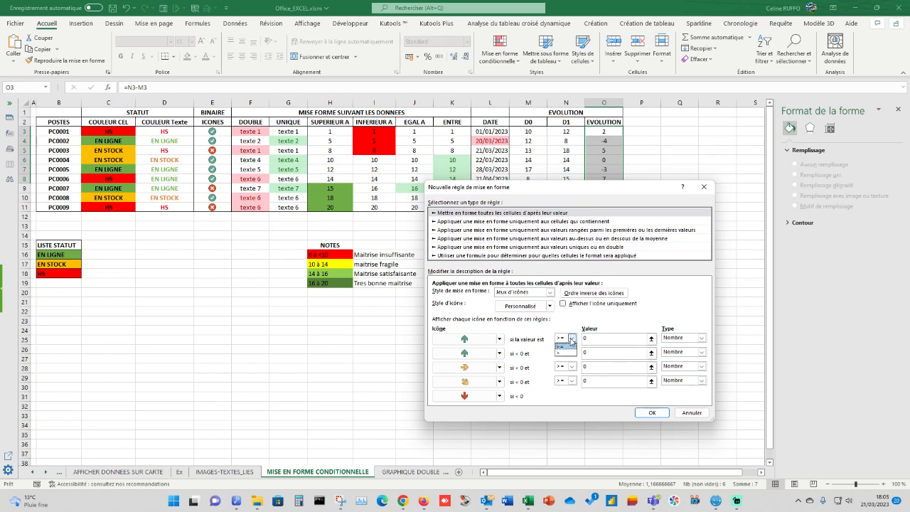
{"action": "left_click", "coordinate": [562, 352]}
{"action": "left_click", "coordinate": [571, 352]}
{"action": "left_click", "coordinate": [561, 365]}
Set the values of the icon rule's first two thresholds to 0,000000001.
{"action": "left_click", "coordinate": [600, 338]}
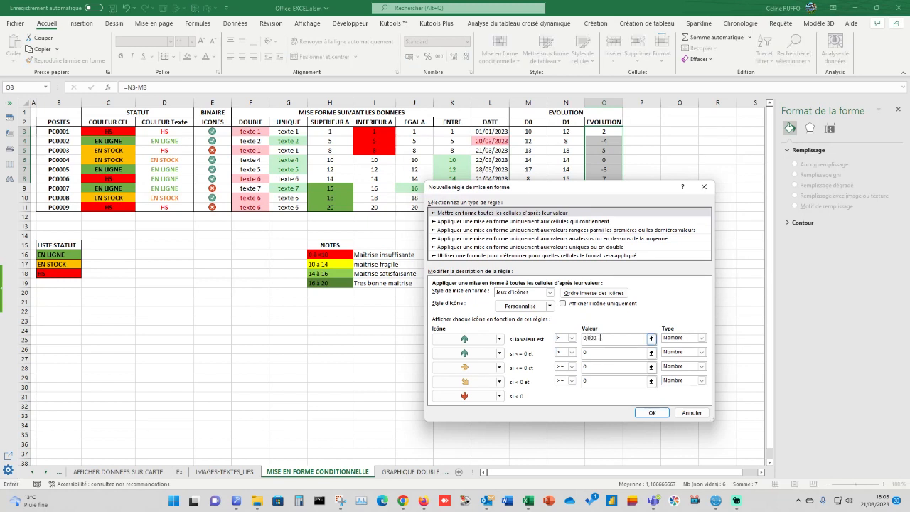
{"action": "left_click", "coordinate": [593, 353]}
{"action": "left_click_drag", "start_coordinate": [635, 339], "coordinate": [592, 340]}
{"action": "key", "text": "ctrl+c"}
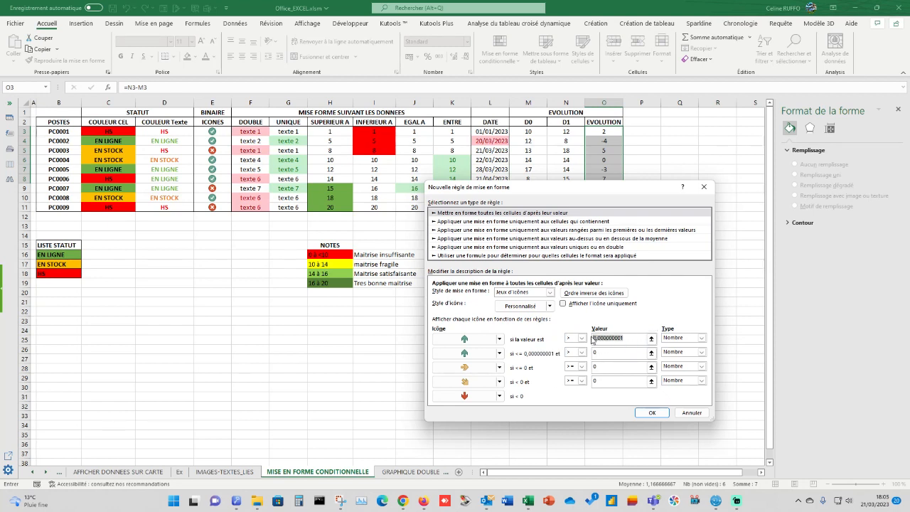
{"action": "left_click", "coordinate": [618, 353]}
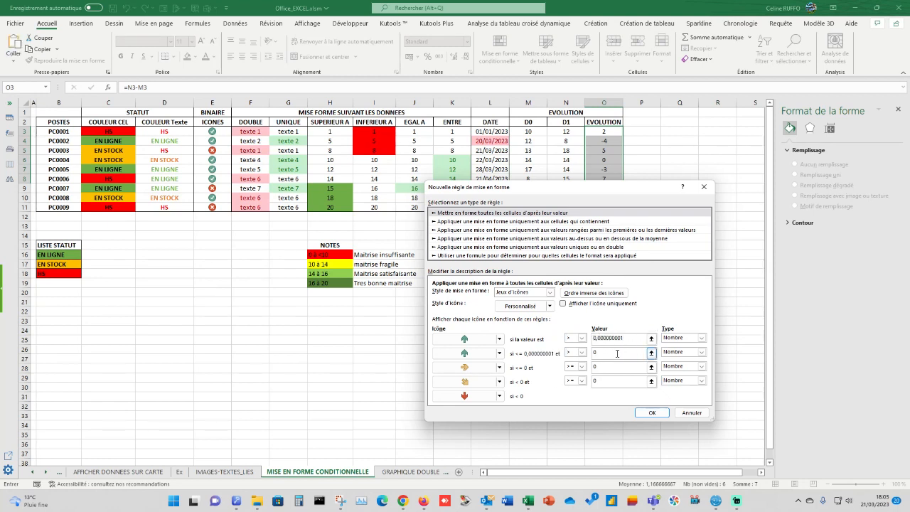
{"action": "key", "text": "ctrl+v"}
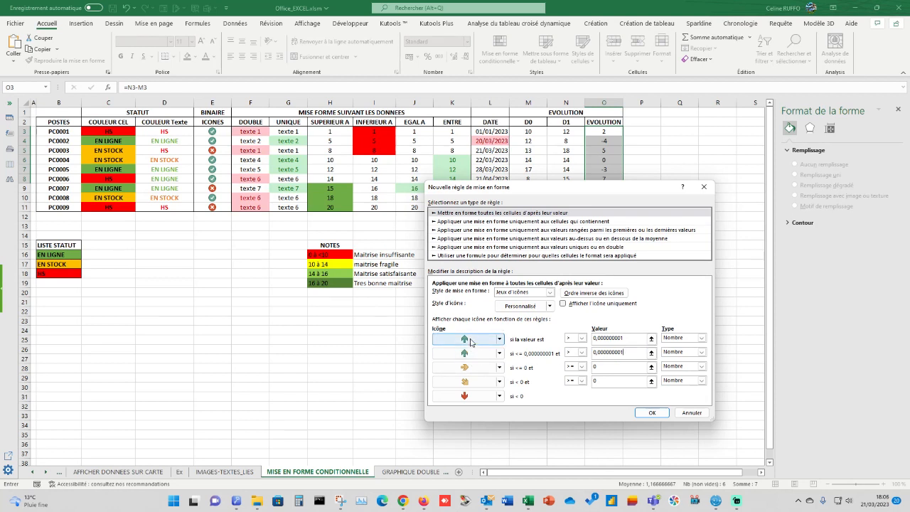
Change the rule's third icon to the green up arrow and the fourth to the yellow sideways arrow.
{"action": "left_click", "coordinate": [500, 367]}
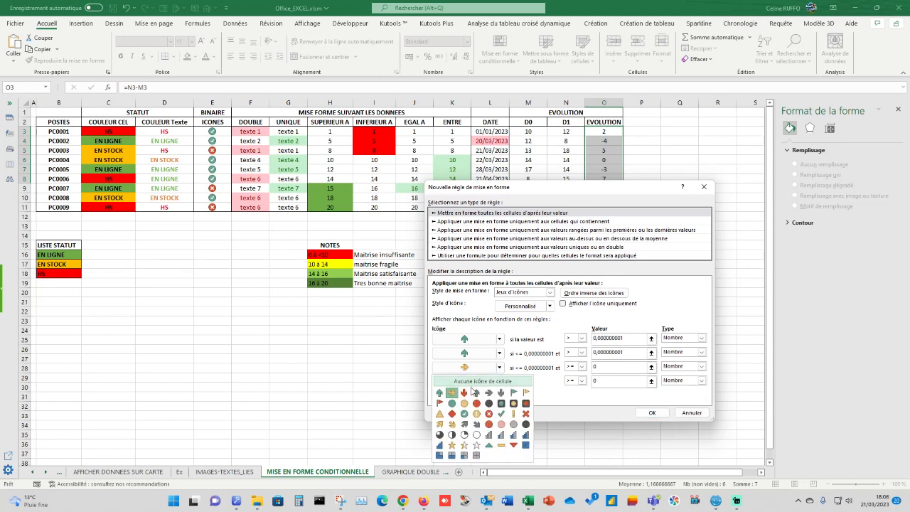
{"action": "left_click", "coordinate": [444, 395]}
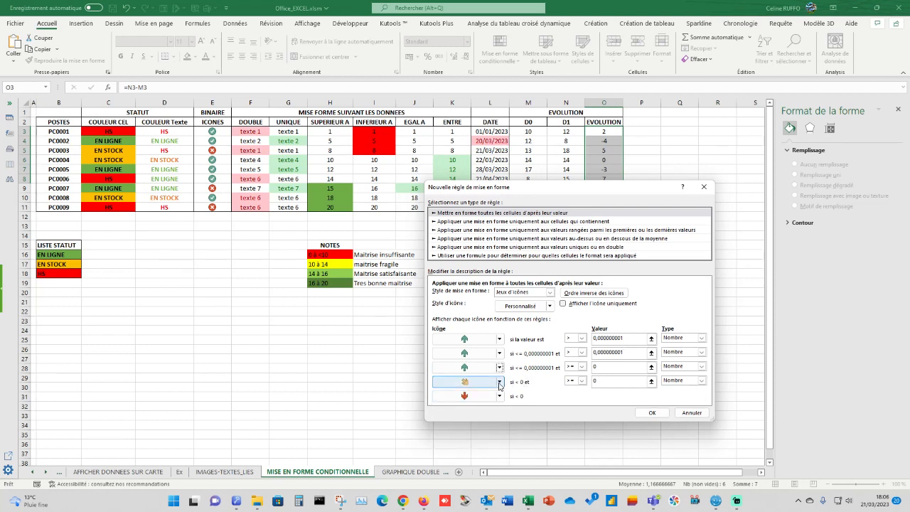
{"action": "left_click", "coordinate": [500, 382]}
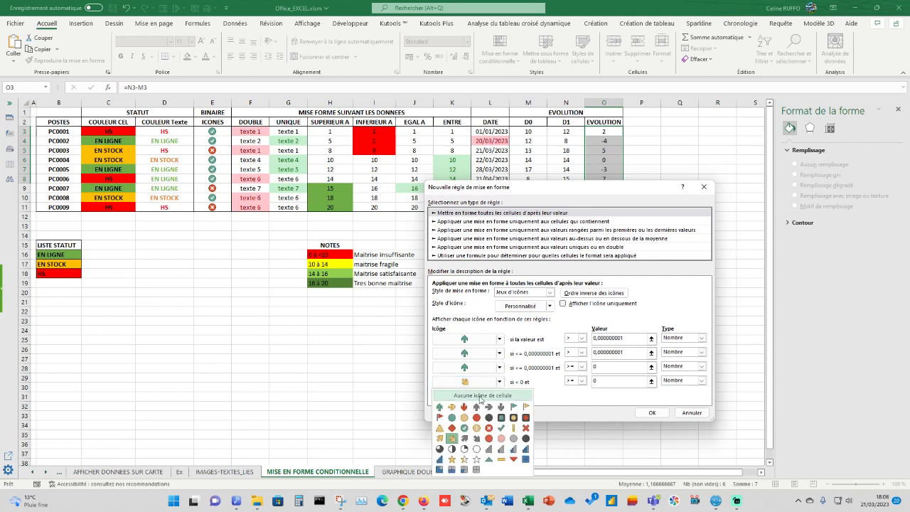
{"action": "left_click", "coordinate": [451, 407]}
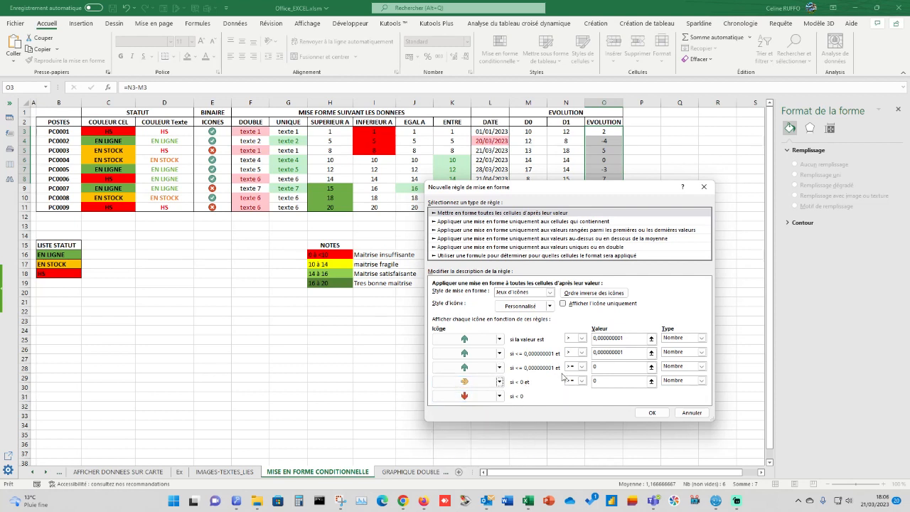
Set the icon rule's third threshold to greater than (>) 0,000000001.
{"action": "left_click_drag", "start_coordinate": [625, 352], "coordinate": [604, 352]}
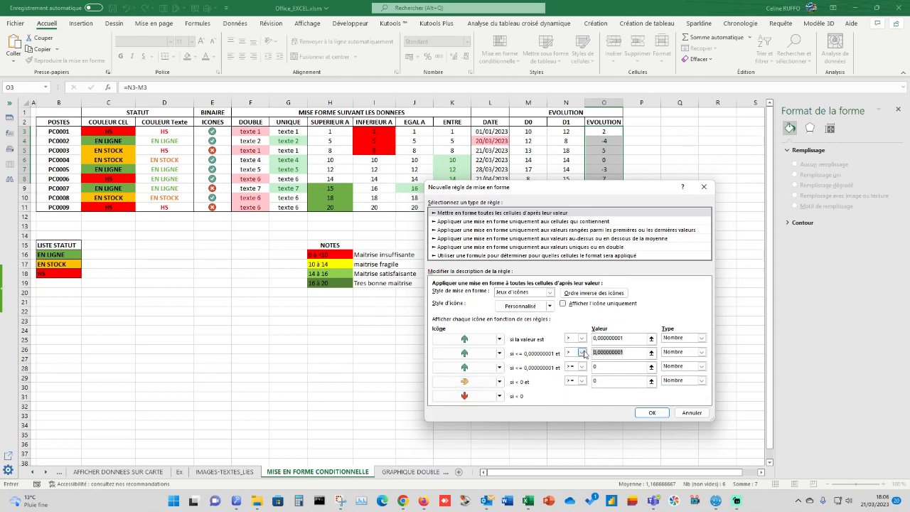
{"action": "left_click", "coordinate": [612, 369]}
{"action": "type", "text": ",000000001"}
{"action": "left_click", "coordinate": [582, 367]}
{"action": "left_click", "coordinate": [576, 381]}
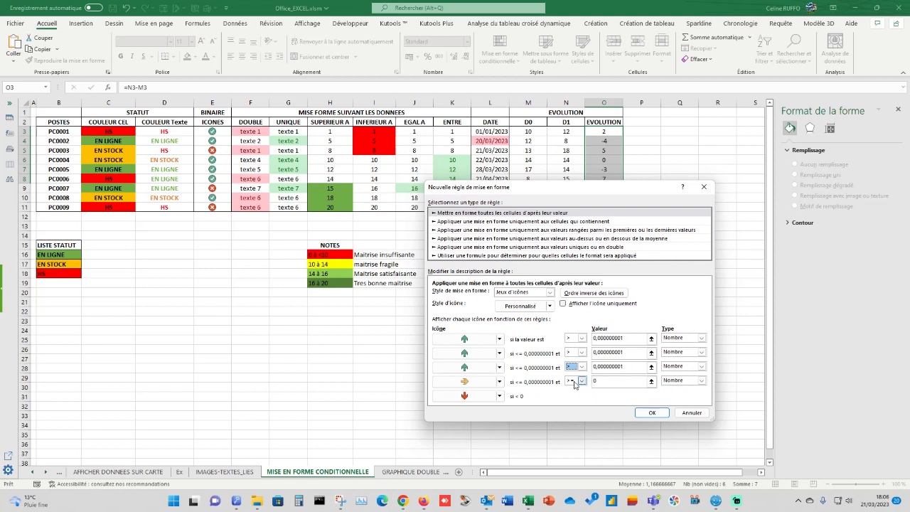
Set the icon rule's fourth threshold value to 0 and apply the rule to the EVOLUTION values.
{"action": "left_click", "coordinate": [594, 382]}
{"action": "type", "text": "0"}
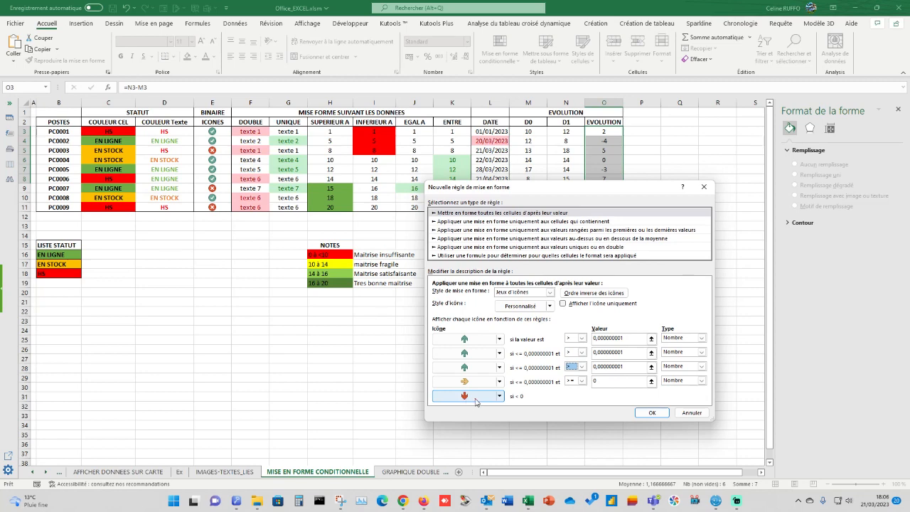
{"action": "left_click", "coordinate": [652, 412]}
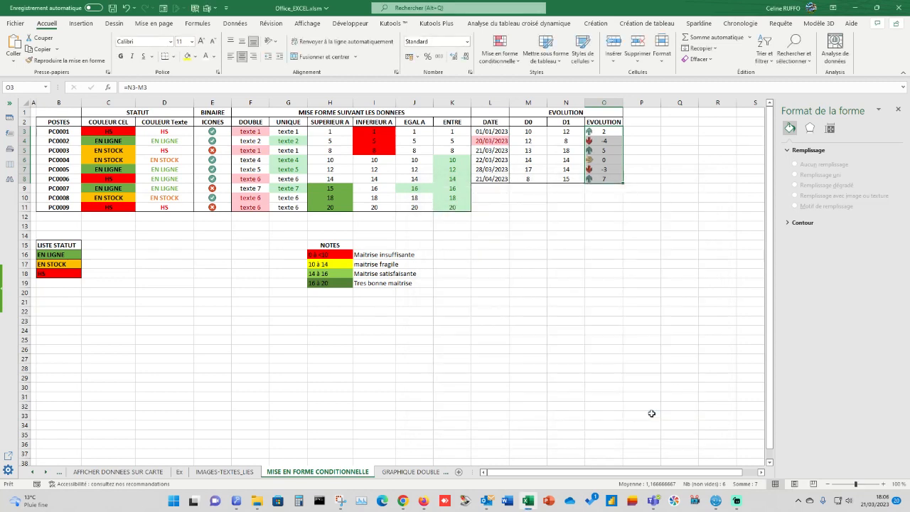
{"action": "left_click", "coordinate": [643, 265]}
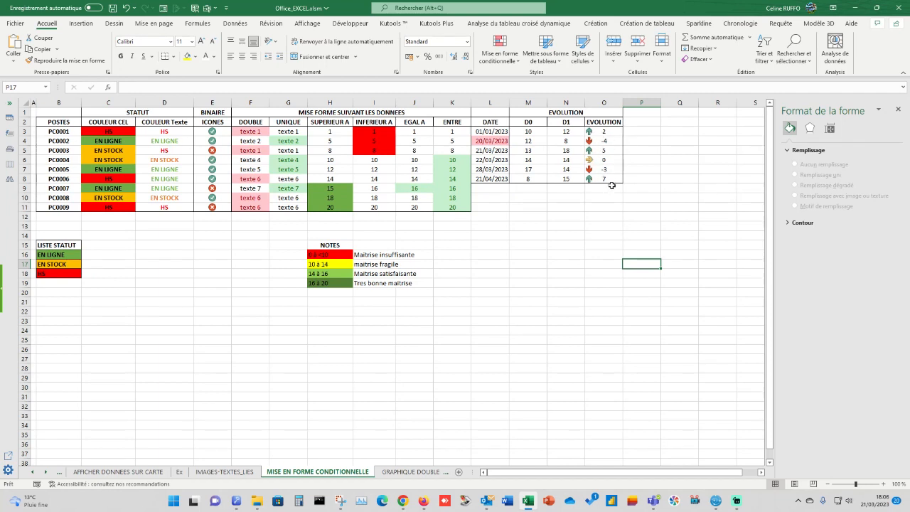
Edit the icon rule on the EVOLUTION cells O3:O8 to show only the icons, without the numbers.
{"action": "left_click_drag", "start_coordinate": [610, 130], "coordinate": [609, 179]}
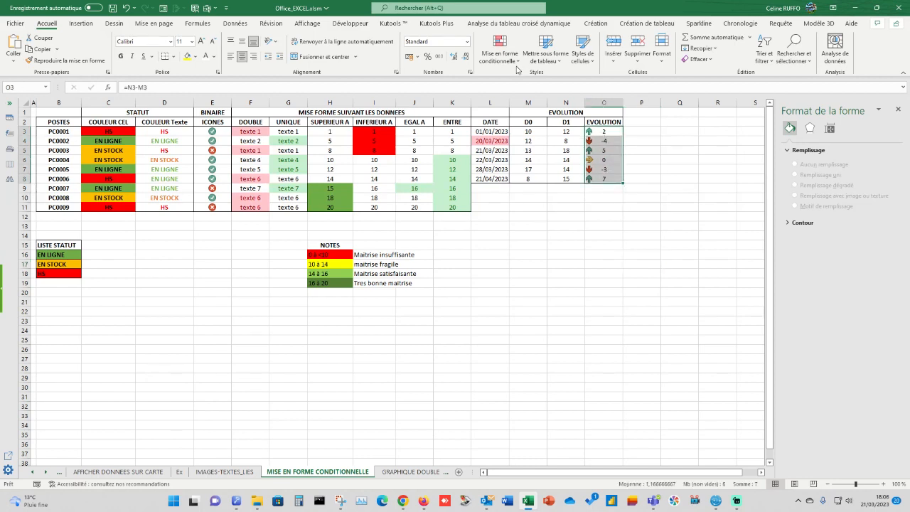
{"action": "left_click", "coordinate": [500, 51]}
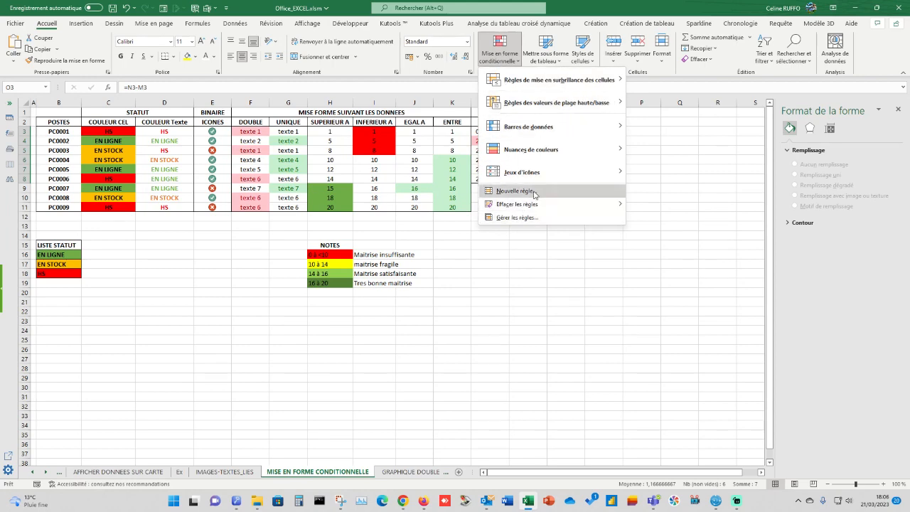
{"action": "left_click", "coordinate": [517, 217]}
{"action": "double_click", "coordinate": [496, 295]}
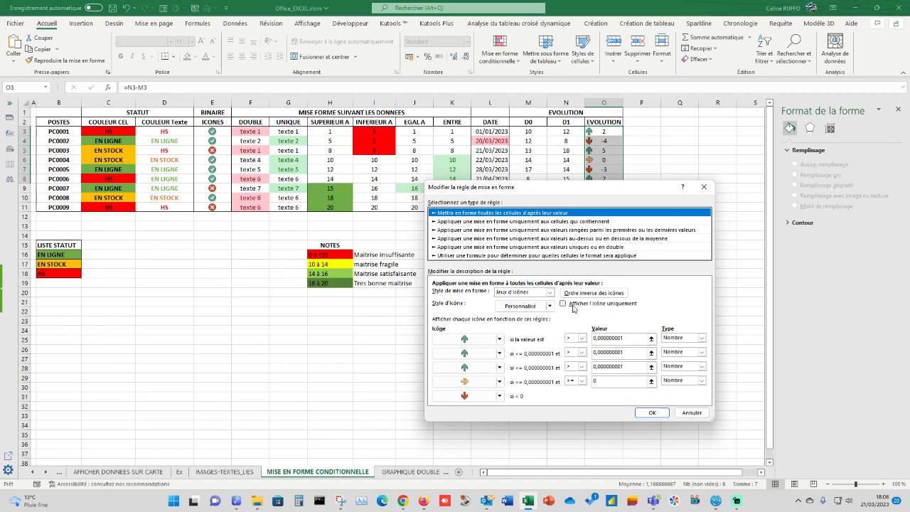
{"action": "left_click", "coordinate": [573, 306]}
{"action": "left_click", "coordinate": [652, 412]}
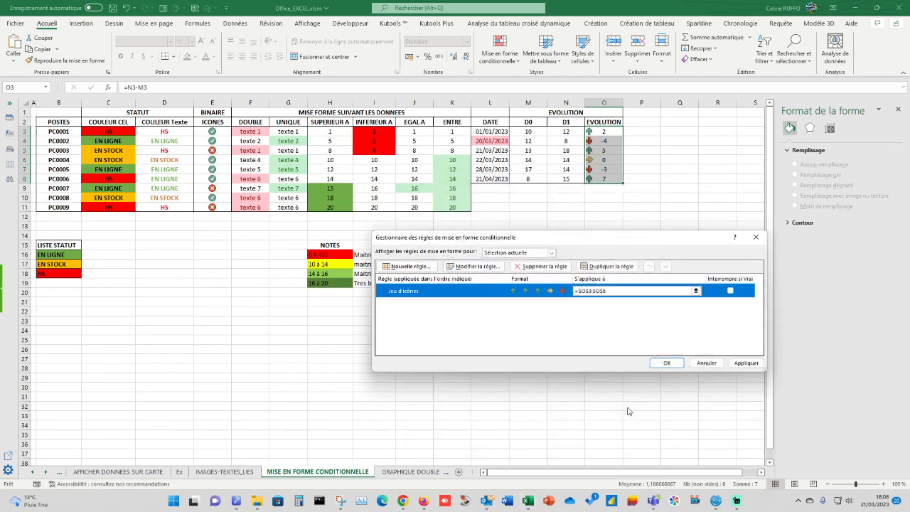
{"action": "left_click", "coordinate": [667, 364]}
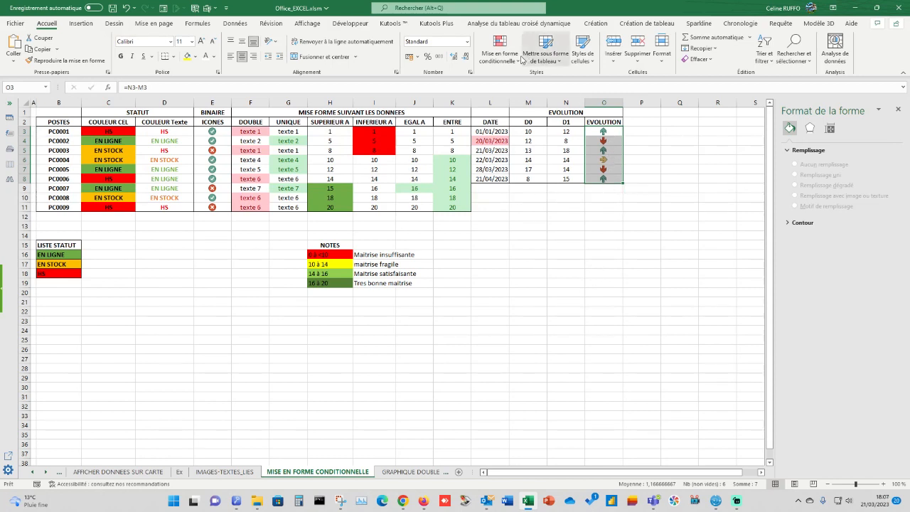
Turn off the icon-only display in the EVOLUTION icon rule and apply the change.
{"action": "left_click", "coordinate": [500, 50]}
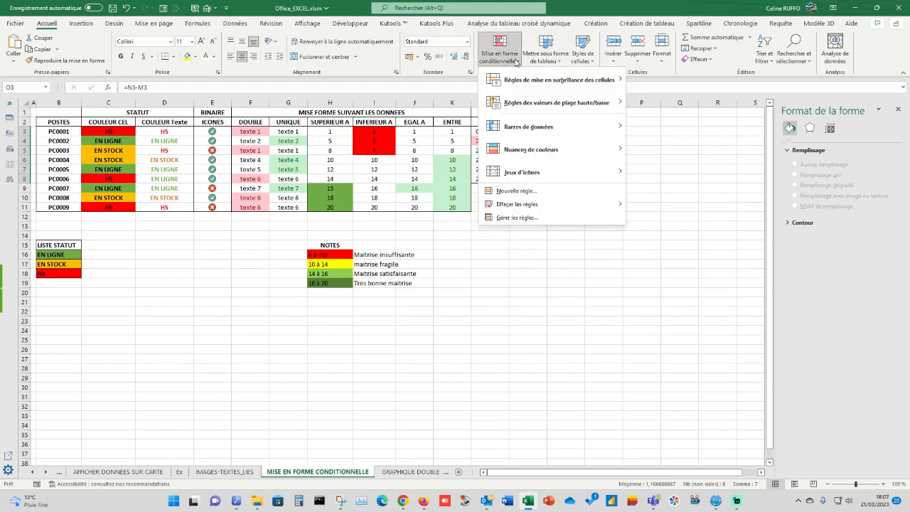
{"action": "left_click", "coordinate": [518, 218]}
{"action": "double_click", "coordinate": [498, 294]}
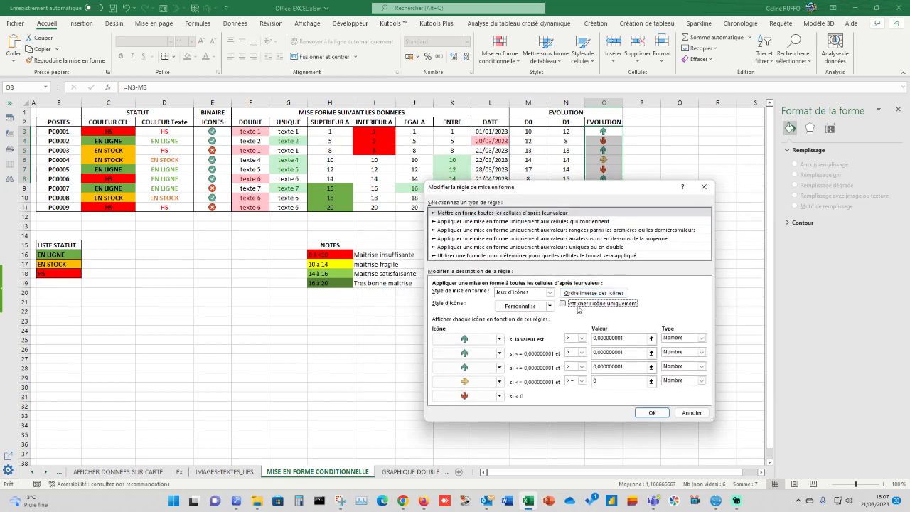
{"action": "left_click", "coordinate": [652, 413]}
{"action": "left_click", "coordinate": [668, 364]}
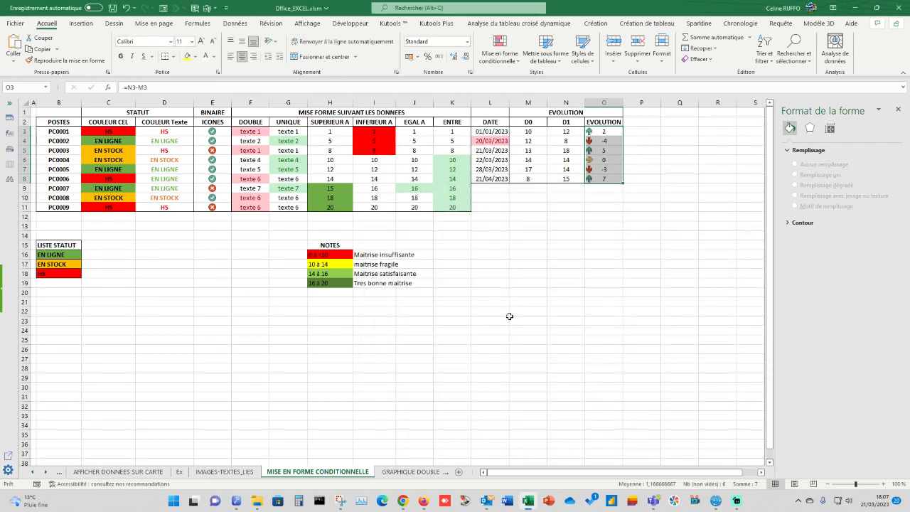
{"action": "left_click", "coordinate": [509, 319]}
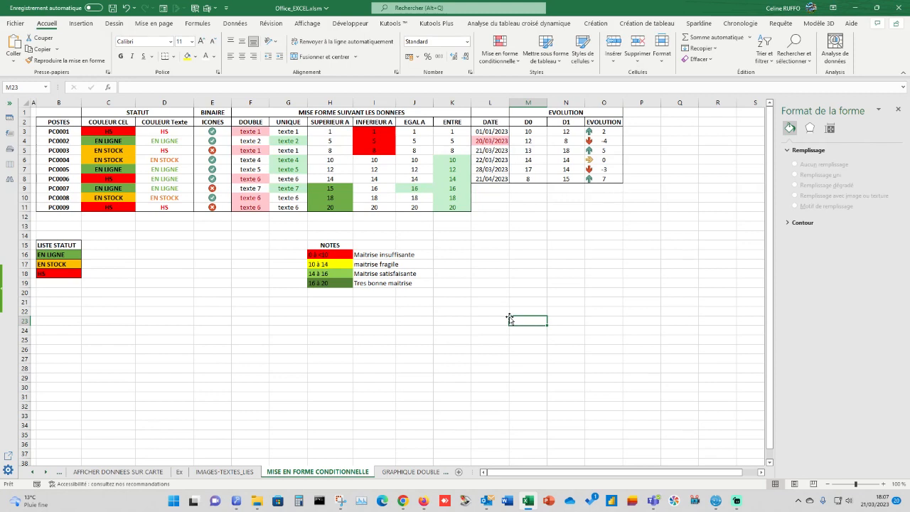